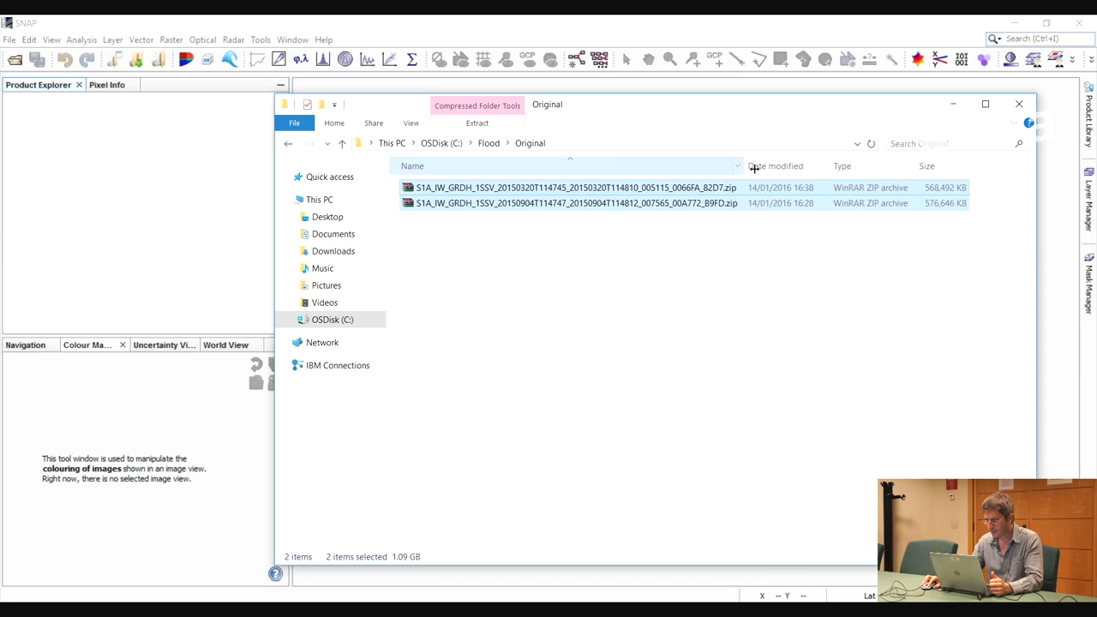
Load both Sentinel-1 GRD zip products from the Flood\Original folder into the Product Explorer and minimise the folder window
left_click_drag(565, 198, 105, 160)
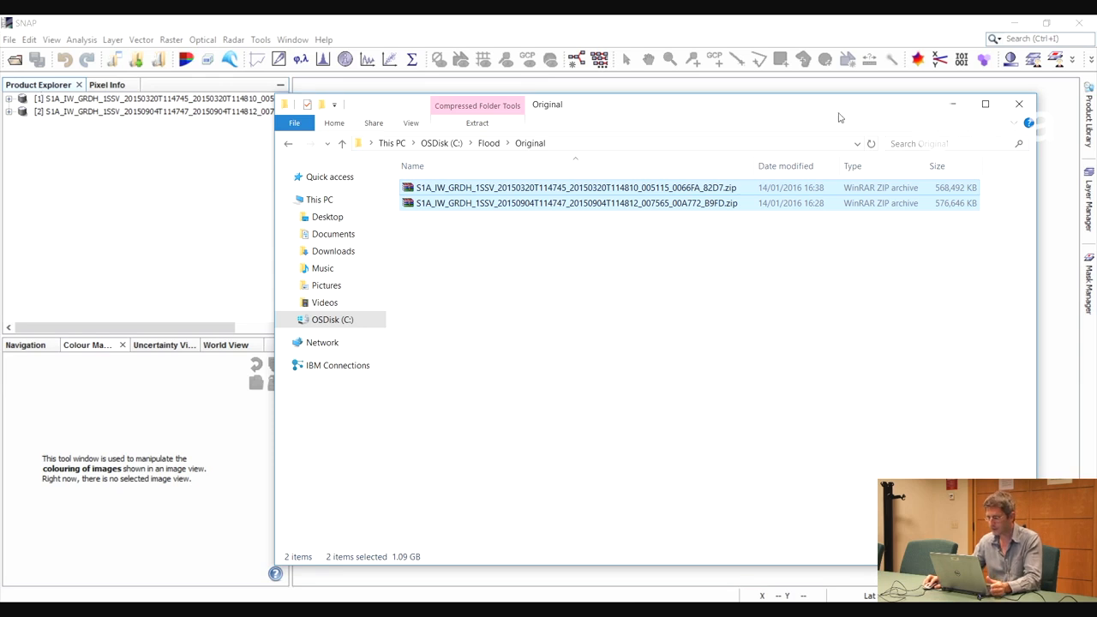
left_click(952, 104)
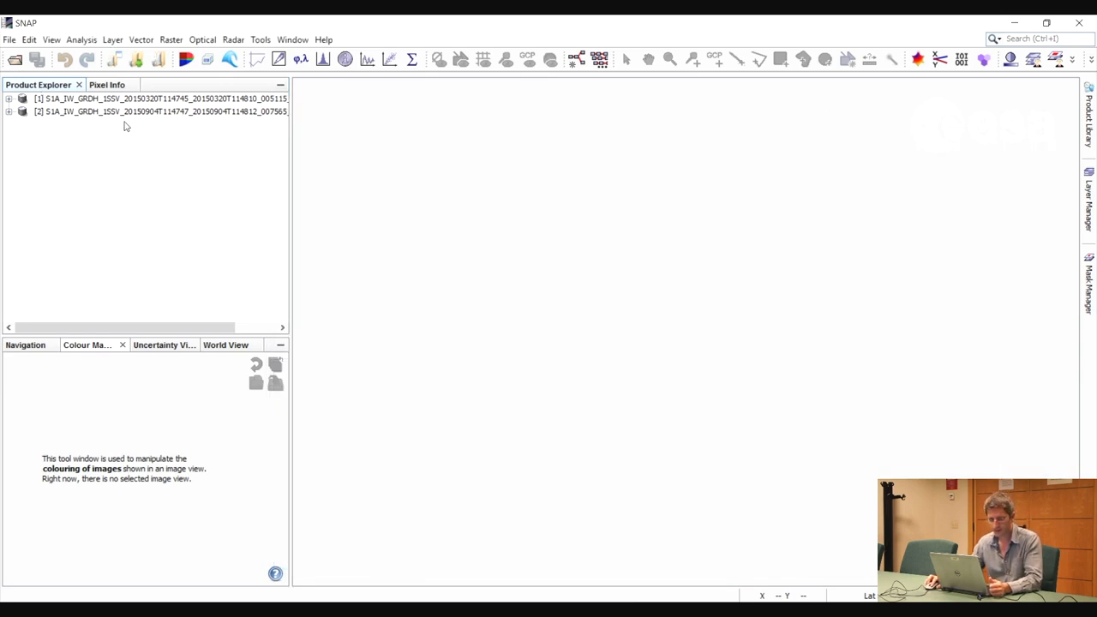
Look at the footprints of the March and September 2015 products on the World View map
left_click(163, 99)
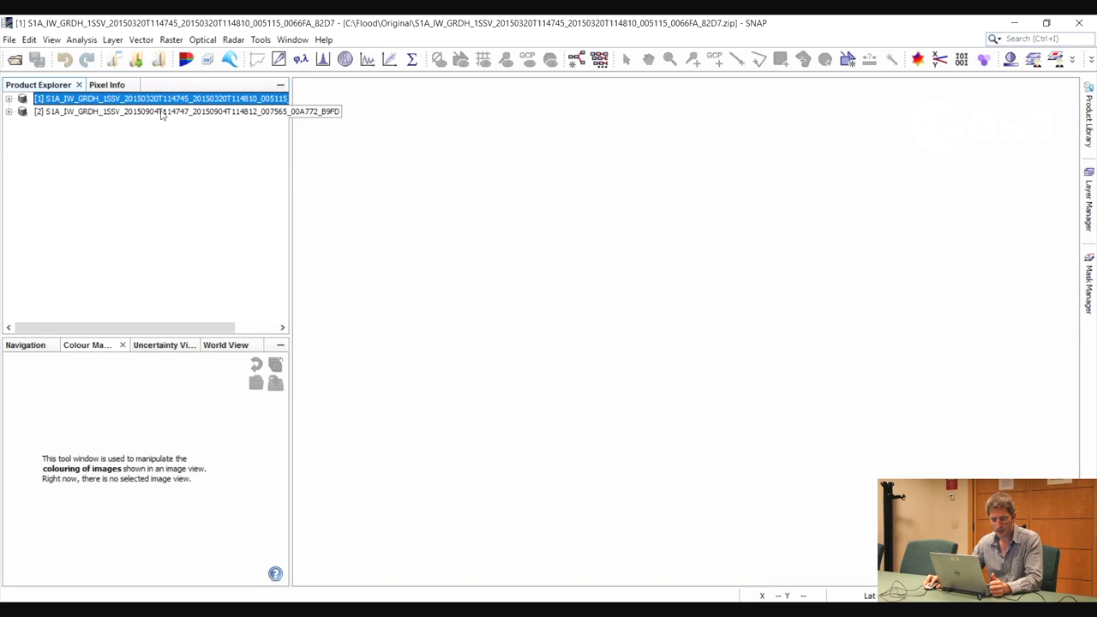
left_click(162, 112)
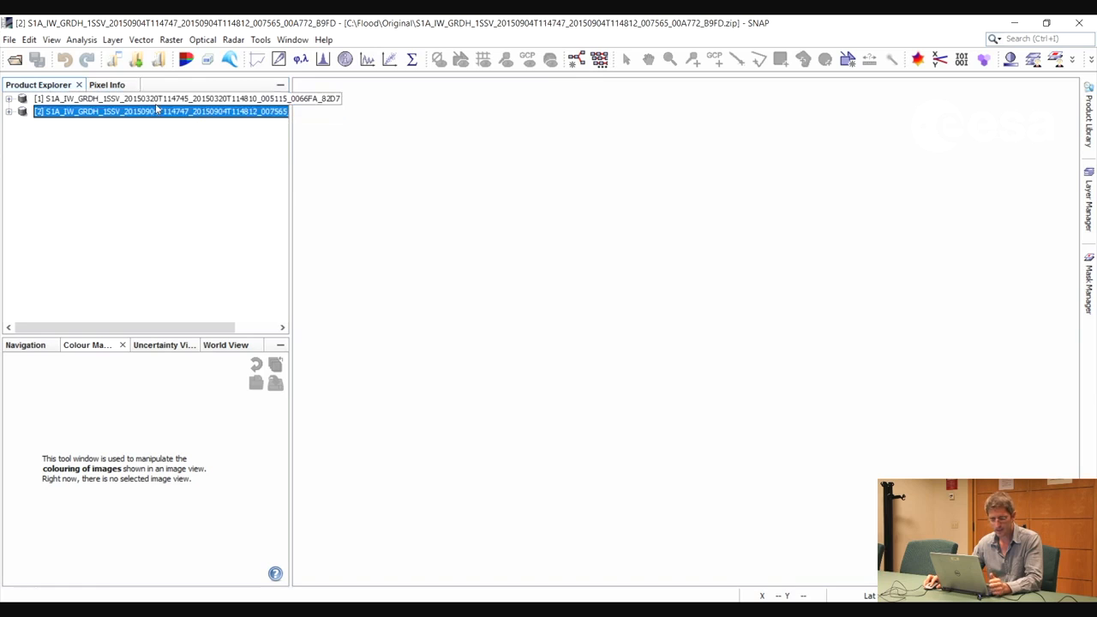
left_click(160, 101)
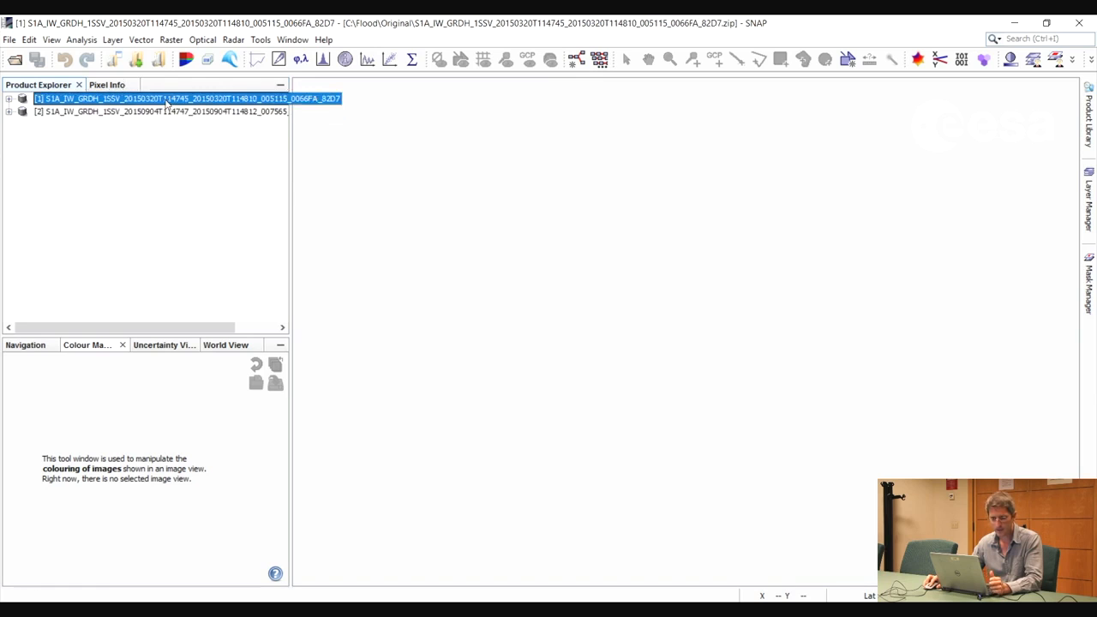
left_click(224, 345)
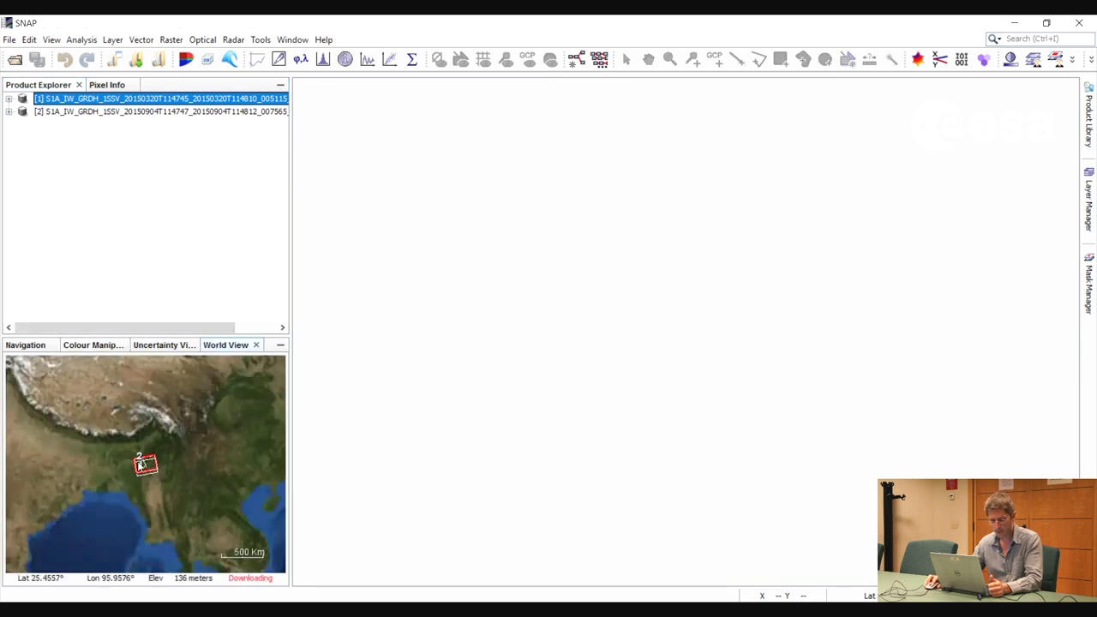
left_click_drag(109, 469, 154, 465)
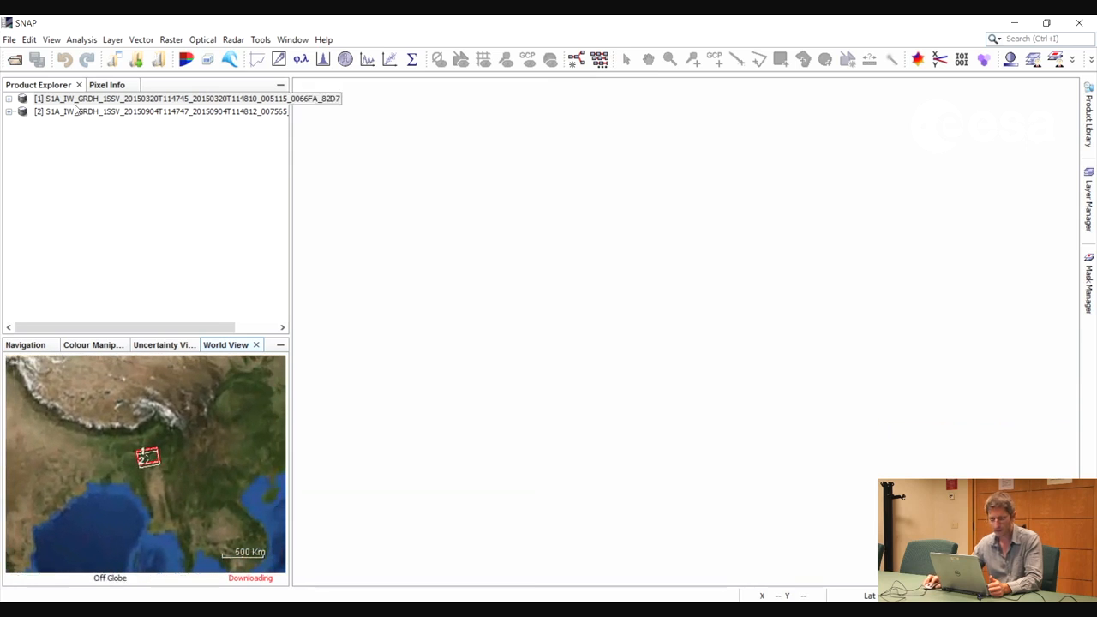
Expand the bands of the March 2015 product and display its Amplitude_VV band
left_click(10, 98)
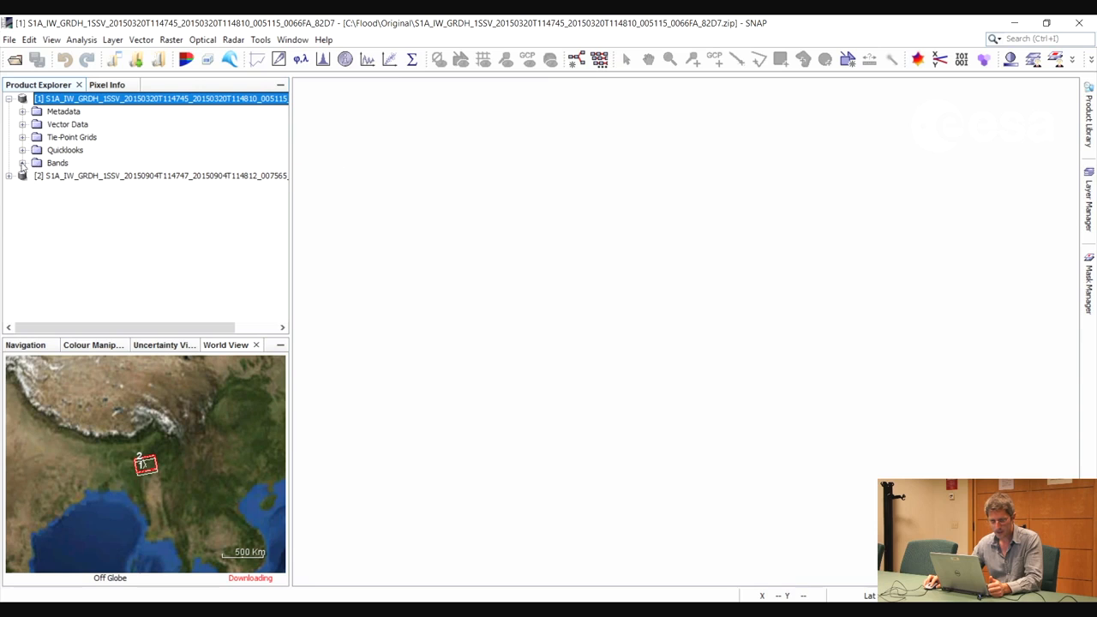
left_click(22, 163)
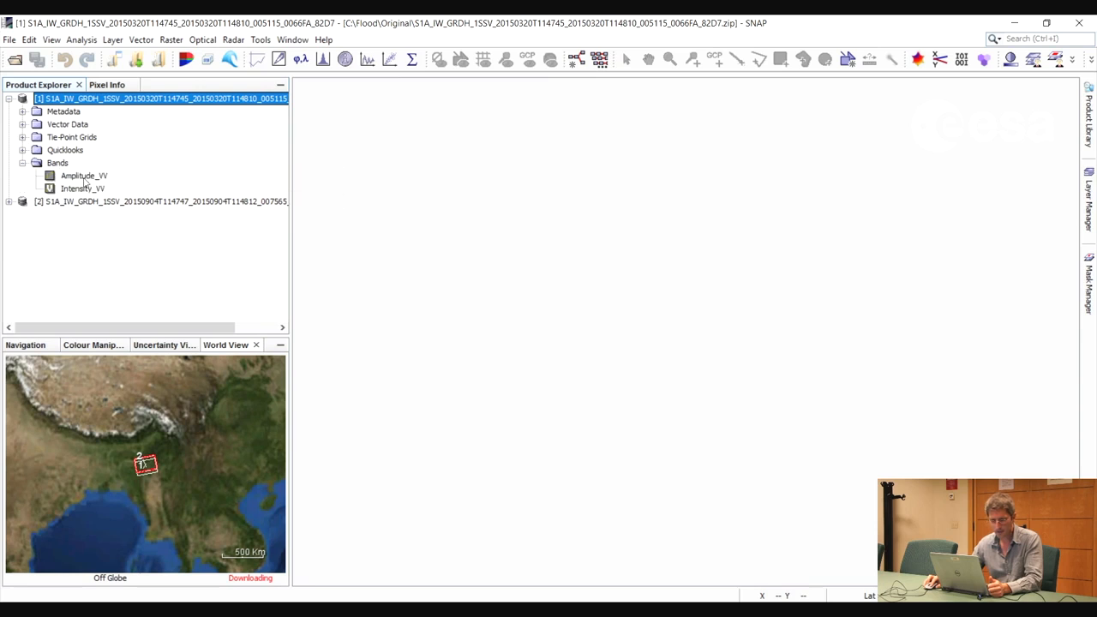
double_click(79, 176)
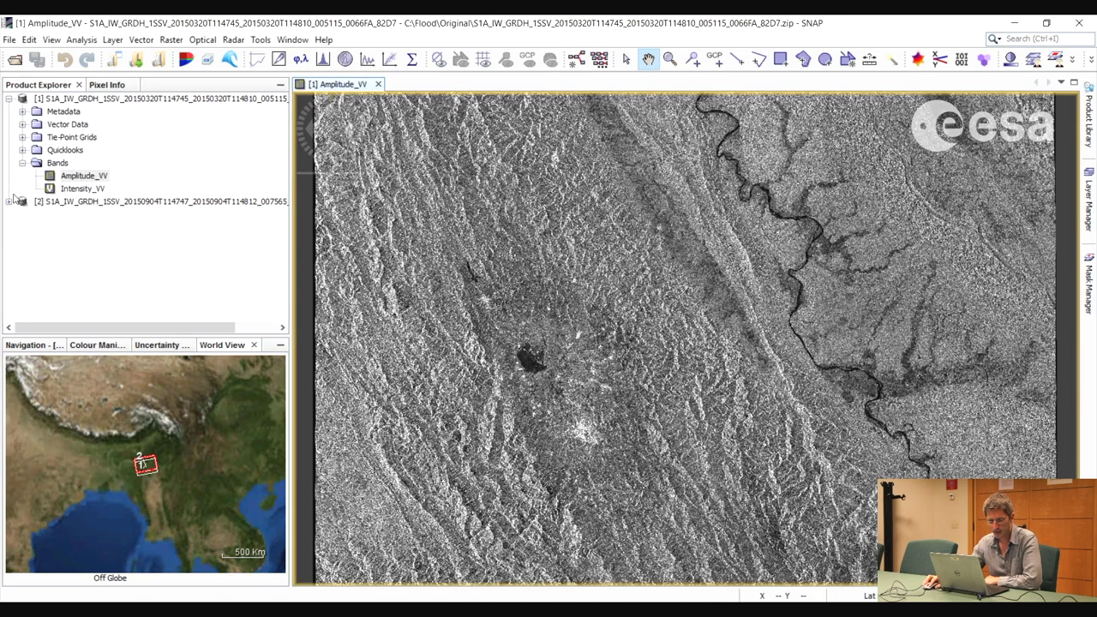
Expand the bands of the September 2015 product and display its Amplitude_VV band
left_click(8, 202)
left_click(23, 267)
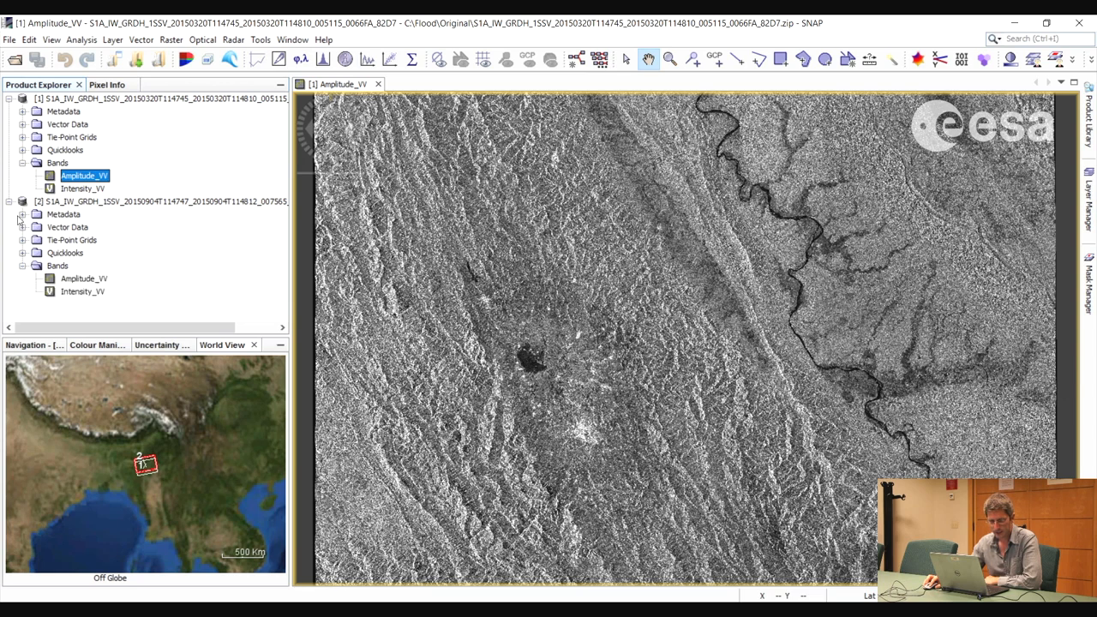
double_click(65, 279)
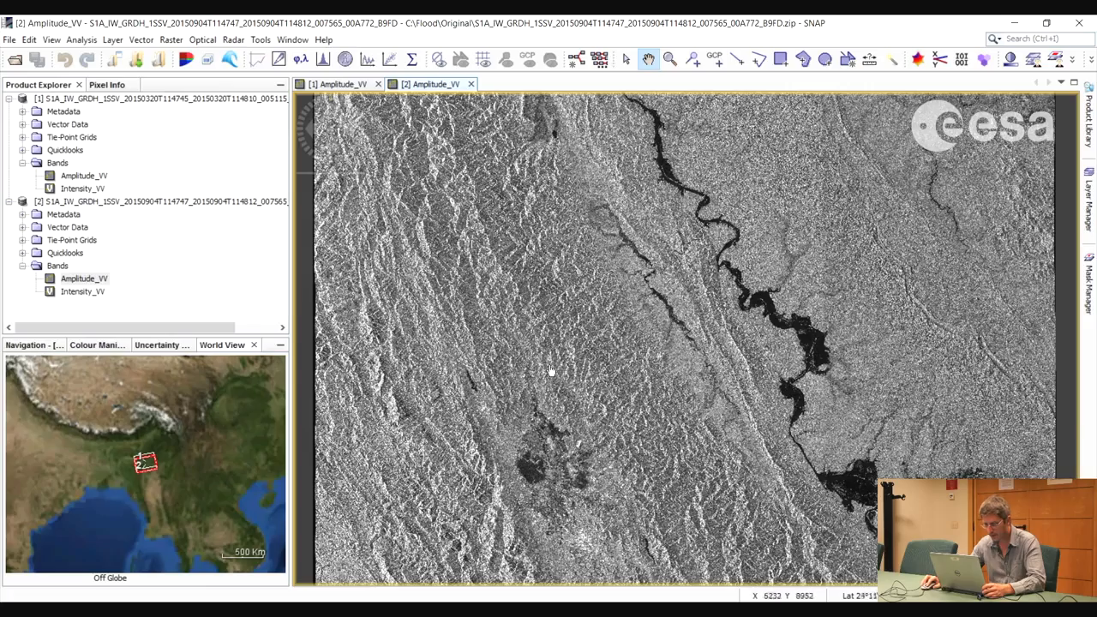
Examine the terrain, river and dark water areas in the September Amplitude_VV image at several magnifications
scroll(517, 264, "down", 1)
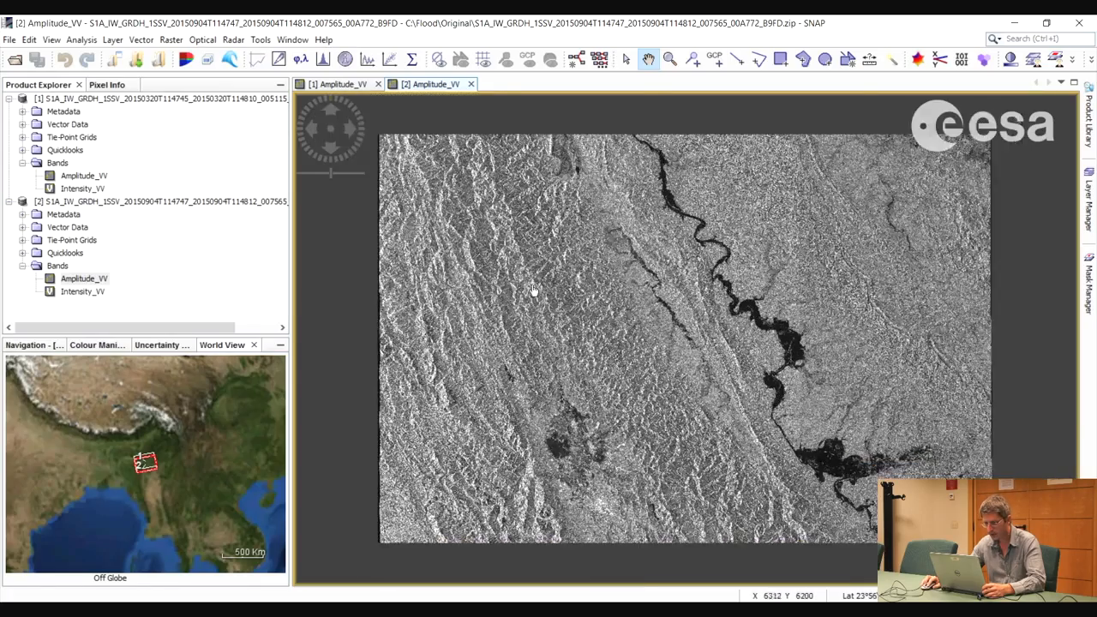
scroll(532, 291, "up", 5)
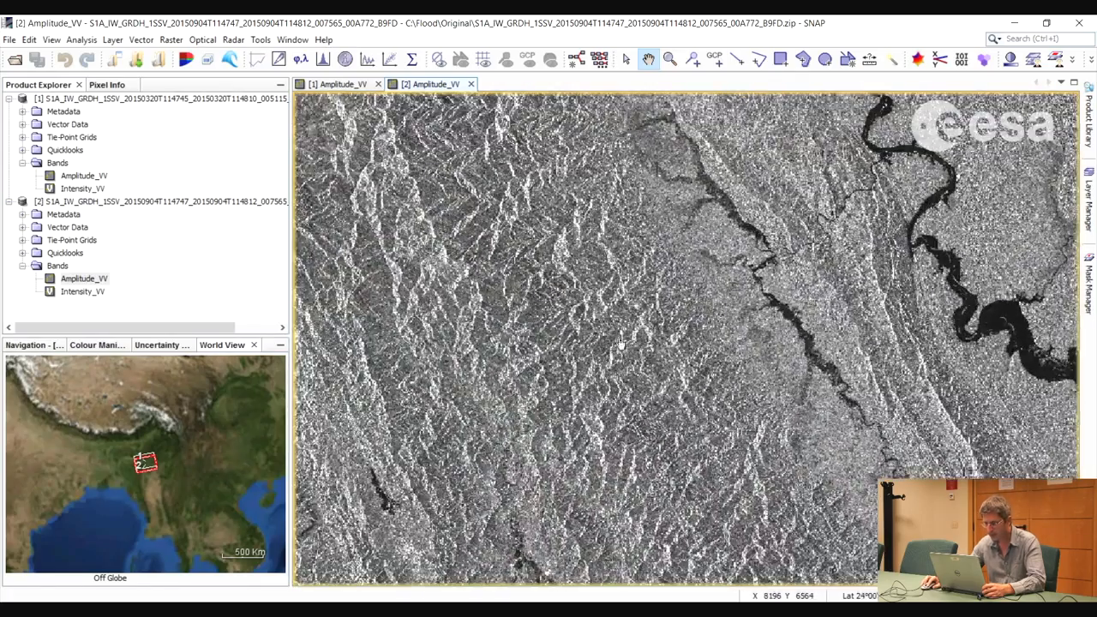
scroll(624, 336, "up", 4)
scroll(624, 336, "up", 5)
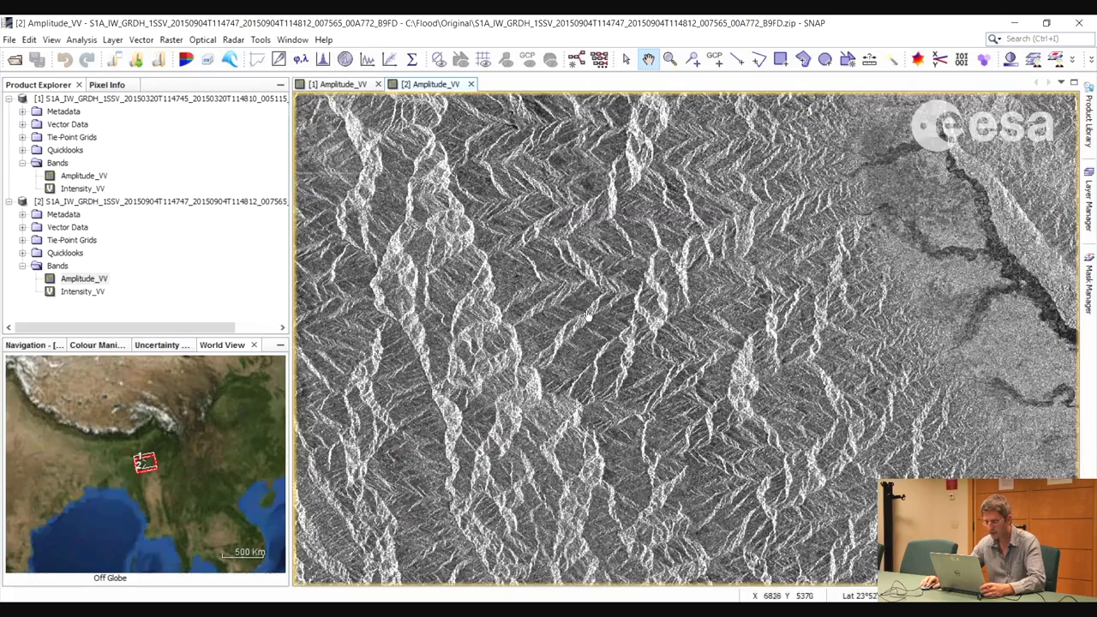
scroll(433, 236, "up", 1)
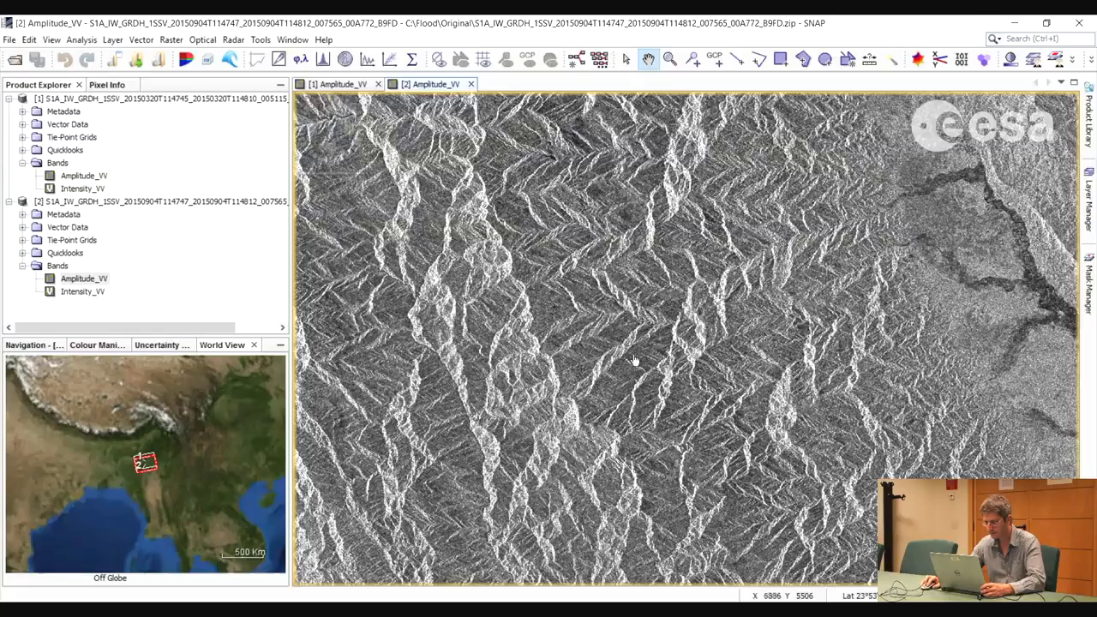
scroll(635, 360, "down", 5)
left_click_drag(774, 422, 516, 282)
scroll(647, 347, "down", 1)
left_click_drag(644, 338, 695, 386)
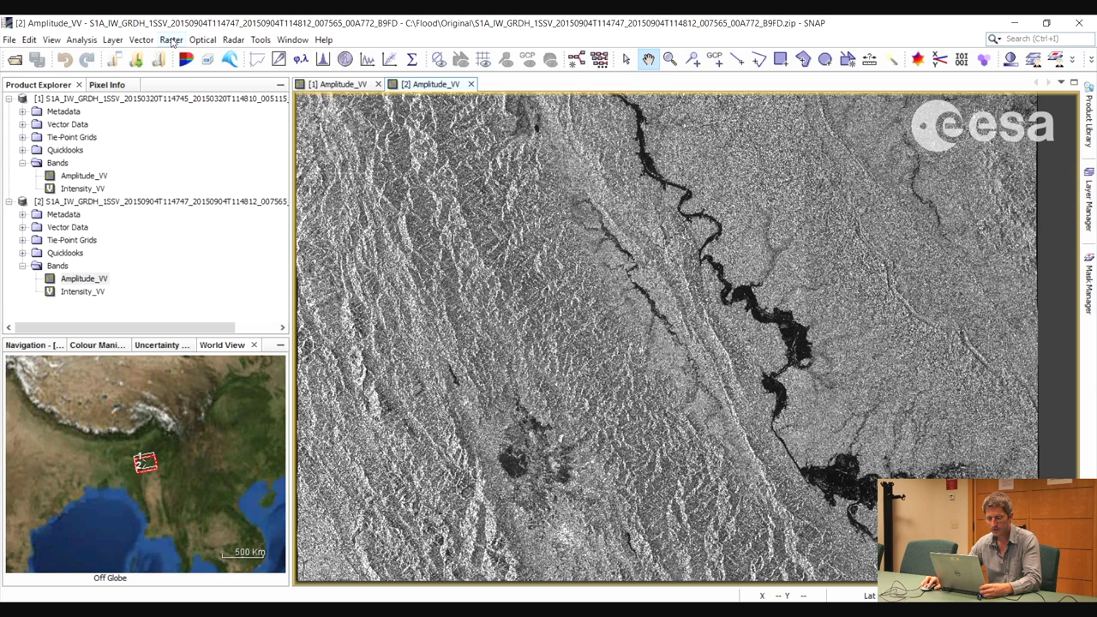
Arrange the two amplitude image windows with Tile Evenly and bring the river area into view
left_click(292, 41)
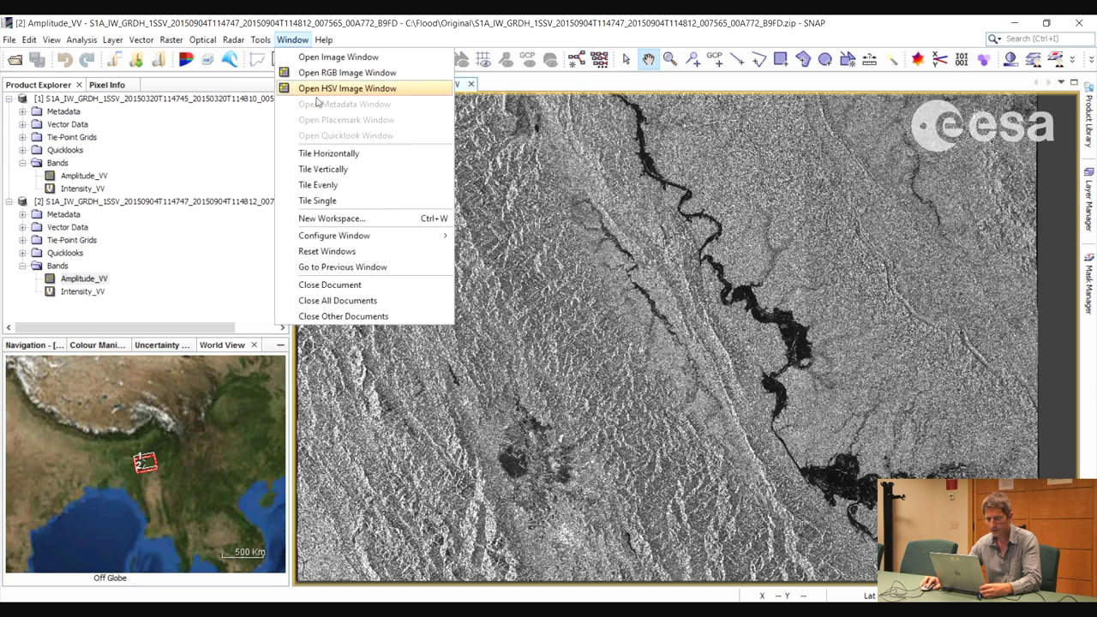
left_click(318, 185)
left_click_drag(576, 381, 418, 317)
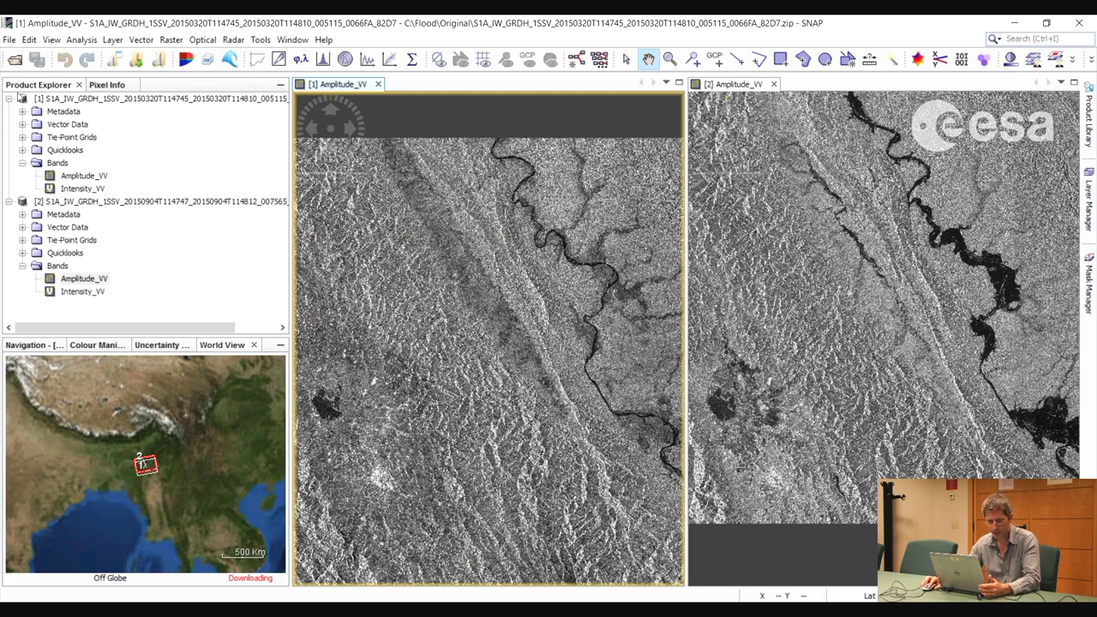
Check the pass direction and polarization in the March product's Abstracted_Metadata, then close the metadata table
left_click(23, 111)
double_click(82, 125)
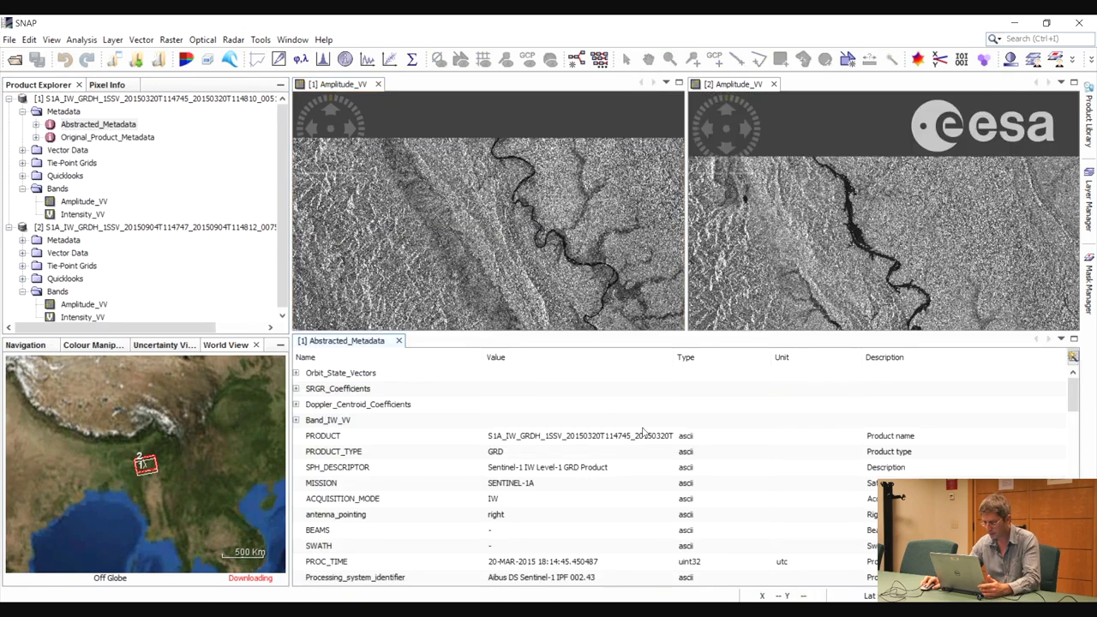
scroll(557, 514, "down", 8)
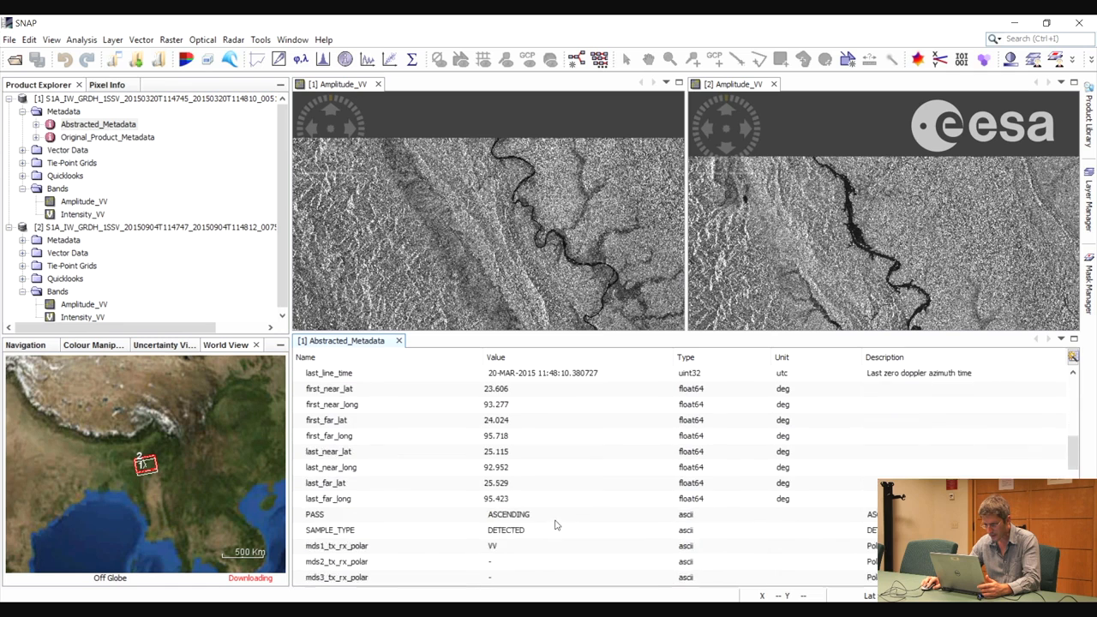
scroll(556, 525, "down", 2)
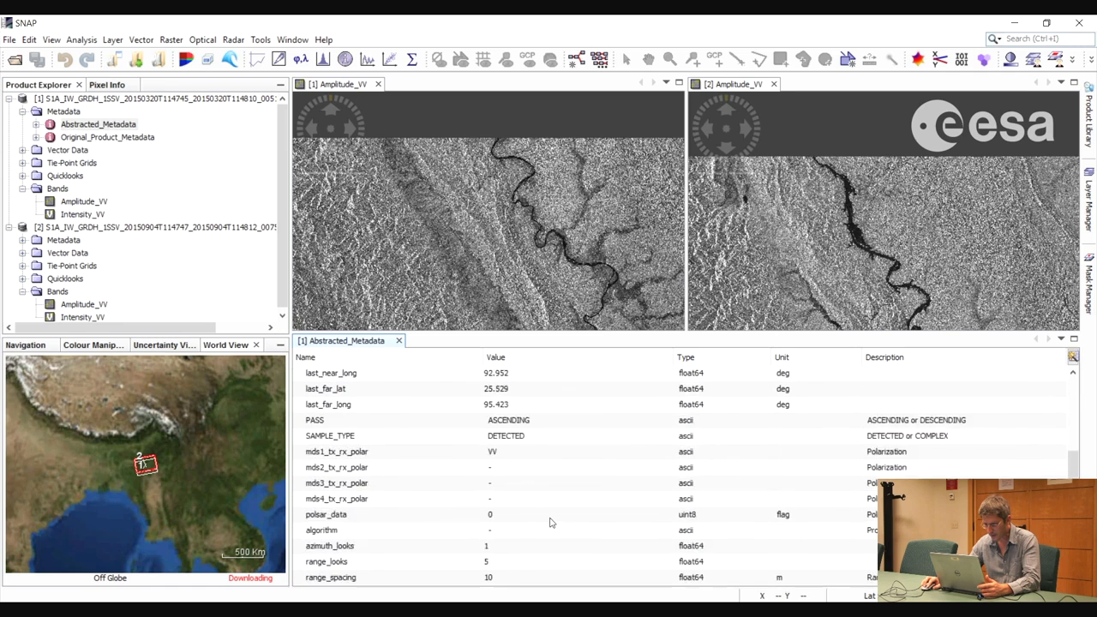
left_click(400, 341)
Check the pass direction and polarization in the September product's Abstracted_Metadata, then close the metadata table
left_click(23, 241)
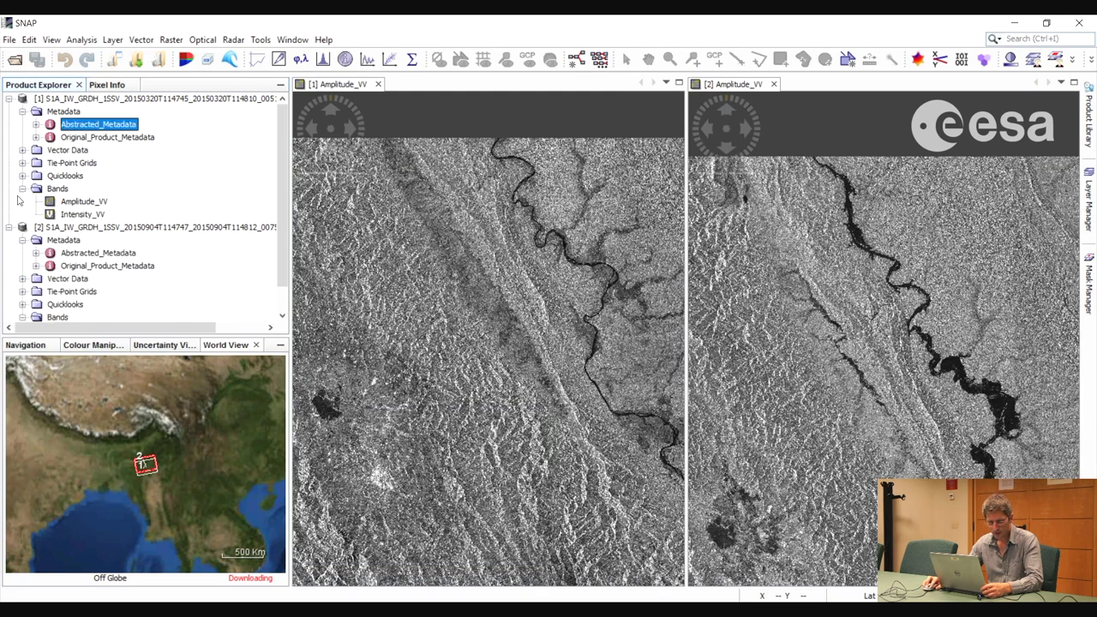
double_click(94, 253)
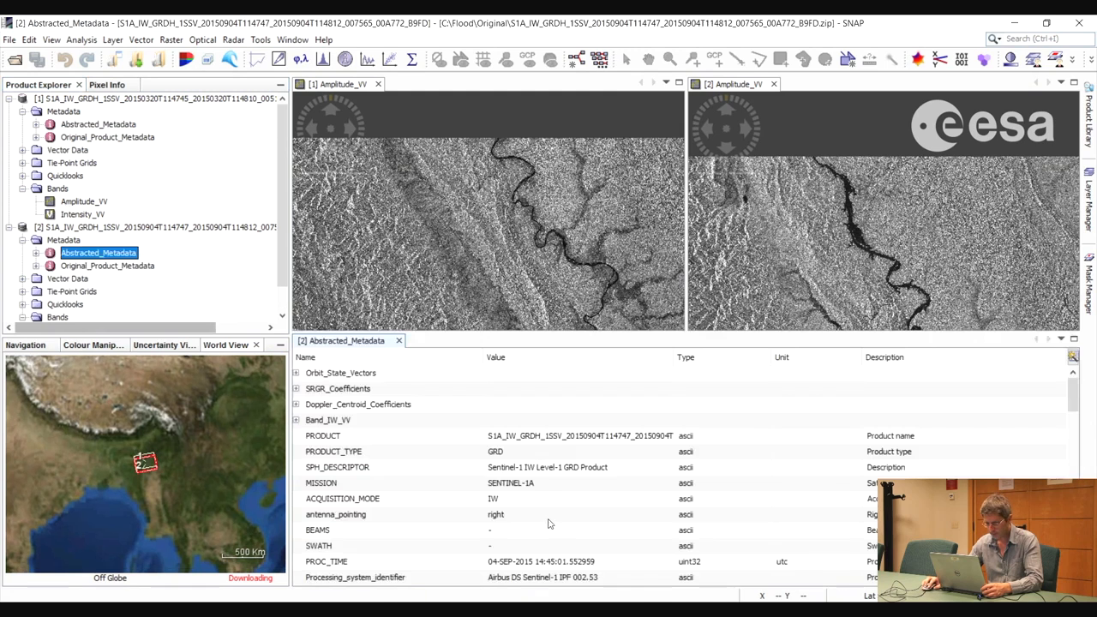
left_click(549, 518)
scroll(549, 518, "down", 1)
scroll(547, 521, "down", 8)
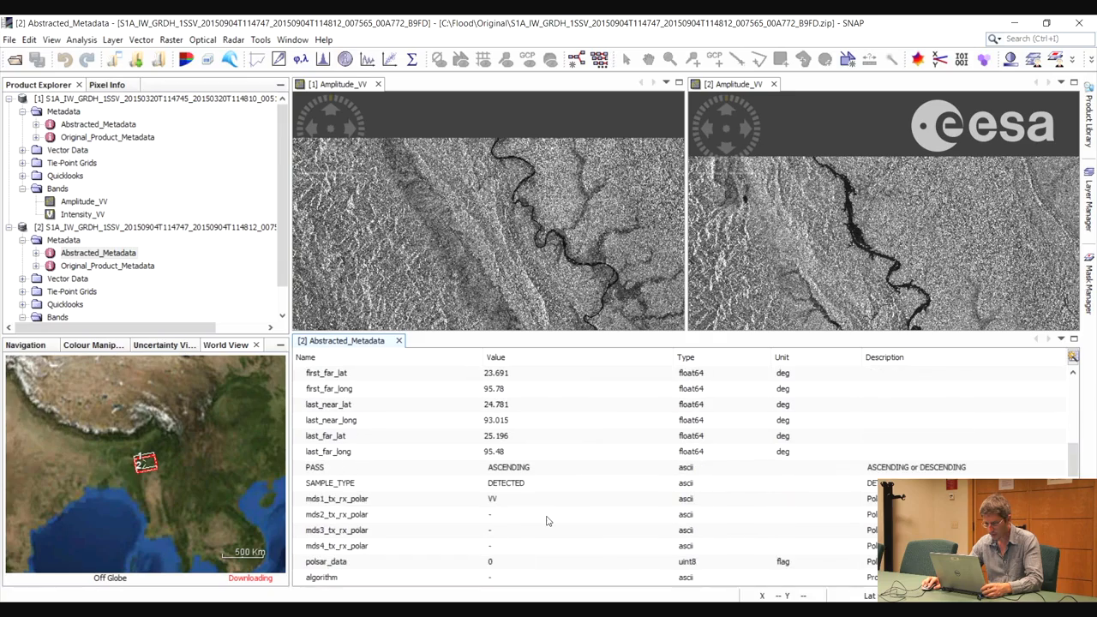
left_click(400, 342)
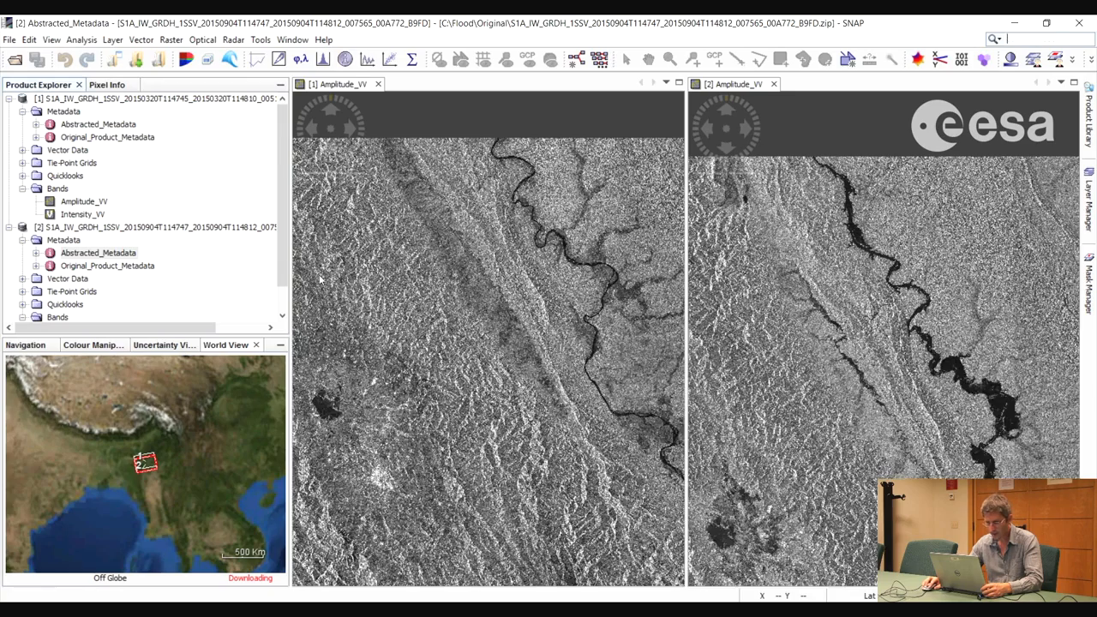
Compare the river course and its surroundings in the March and September amplitude images, with the flooded area filling both views
left_click_drag(577, 397, 465, 334)
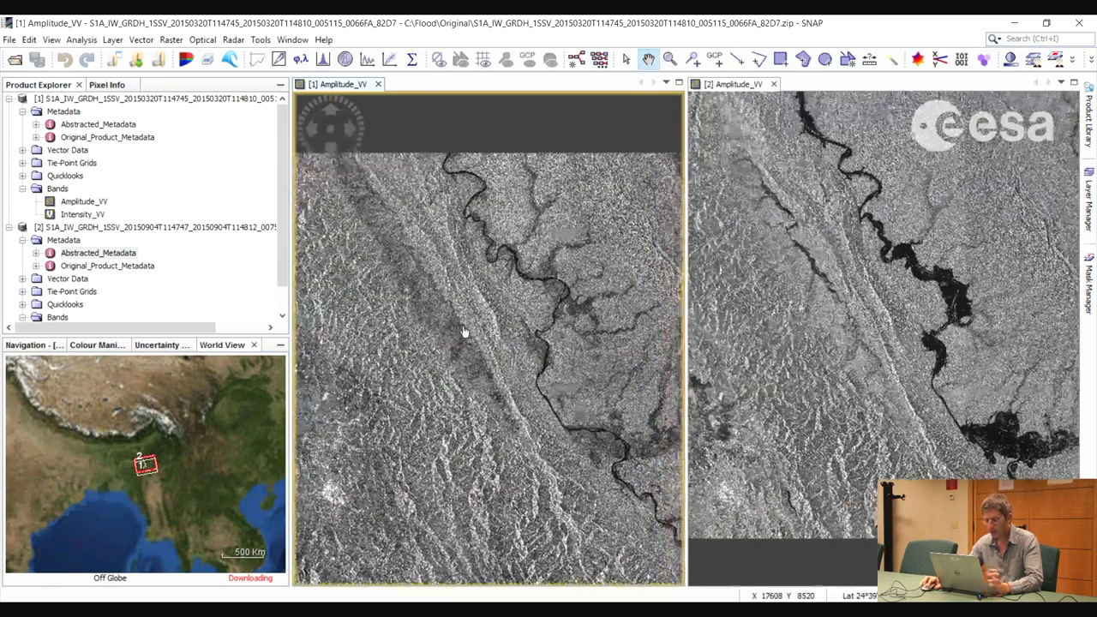
left_click_drag(583, 407, 595, 331)
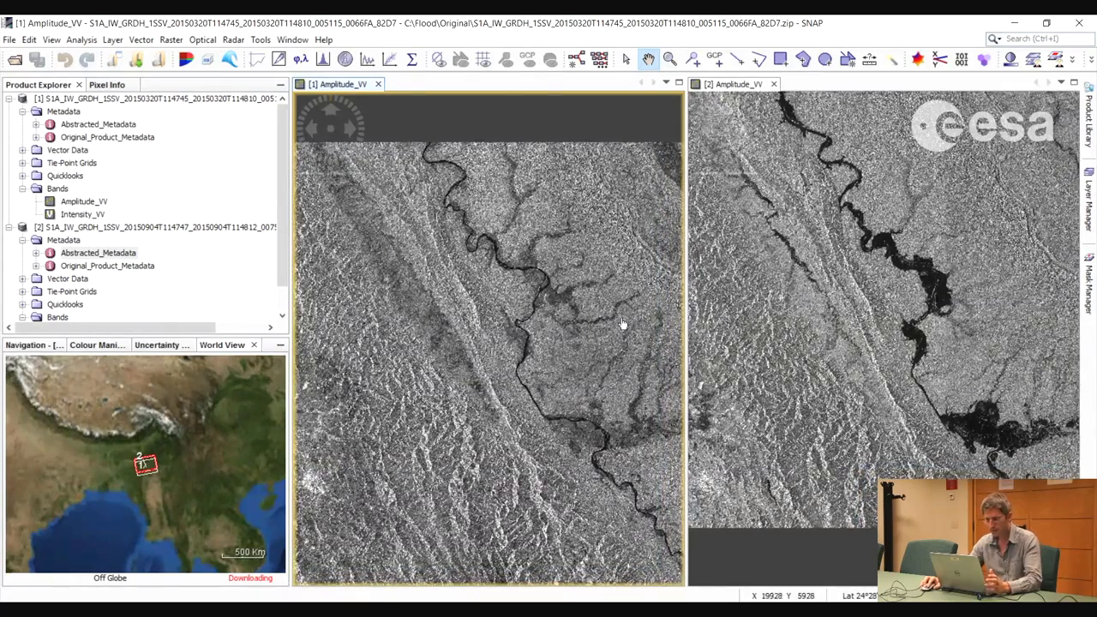
left_click_drag(581, 345, 574, 373)
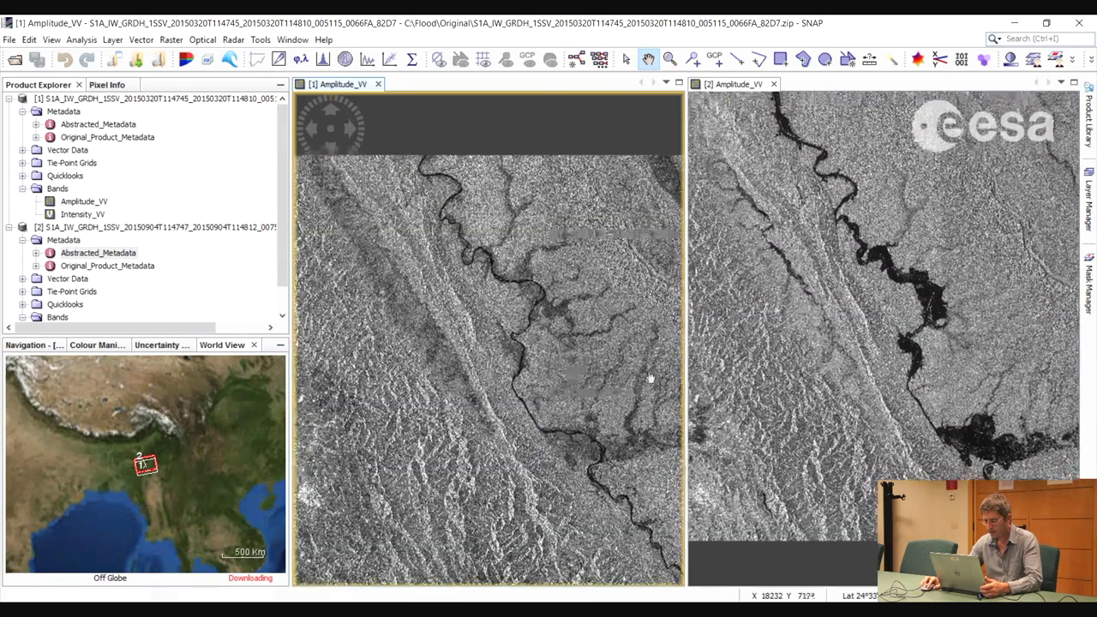
left_click_drag(856, 336, 862, 367)
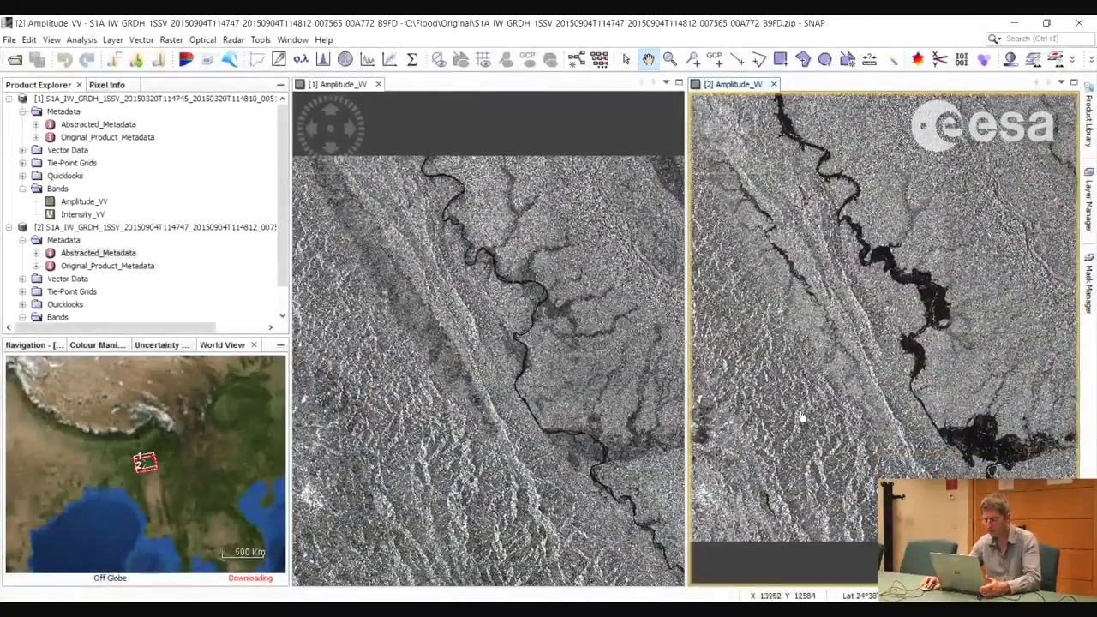
left_click(587, 411)
scroll(587, 411, "up", 3)
left_click_drag(587, 412, 529, 417)
scroll(529, 416, "down", 1)
left_click(860, 426)
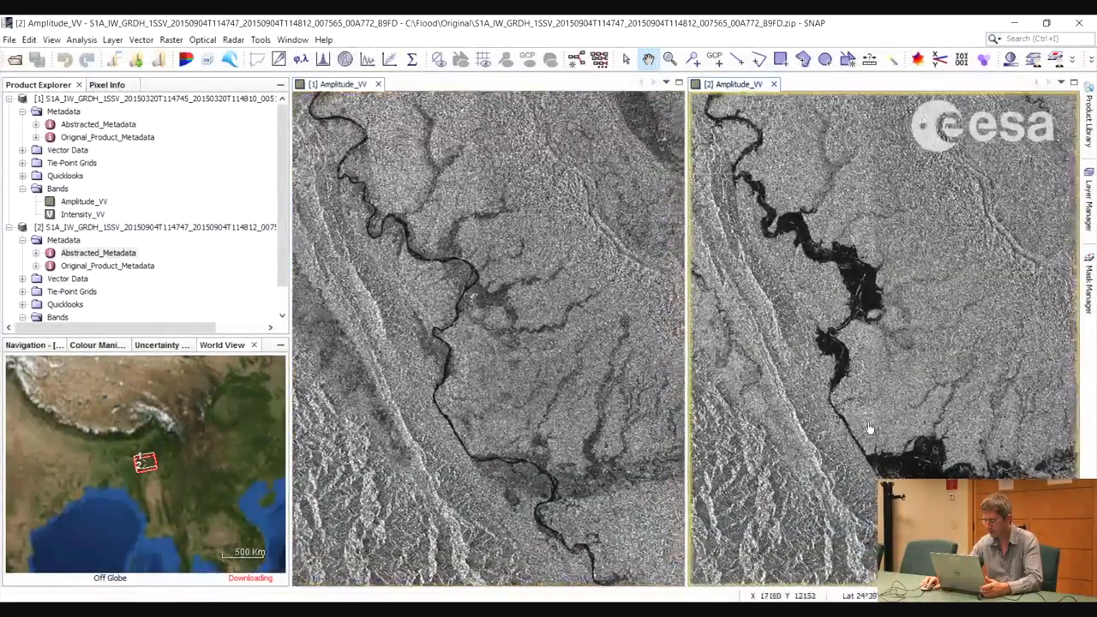
left_click_drag(870, 428, 866, 415)
scroll(857, 403, "up", 4)
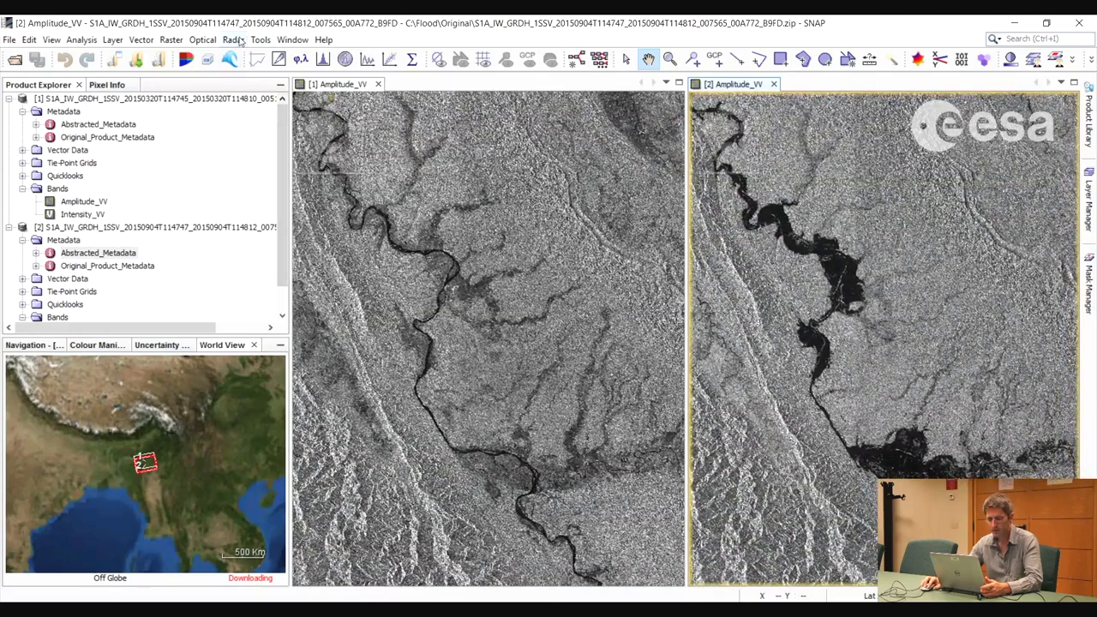
Create a spatial subset of the September product spanning X 13,058 to 23,018 and Y 3,903 to 16,503
left_click(170, 39)
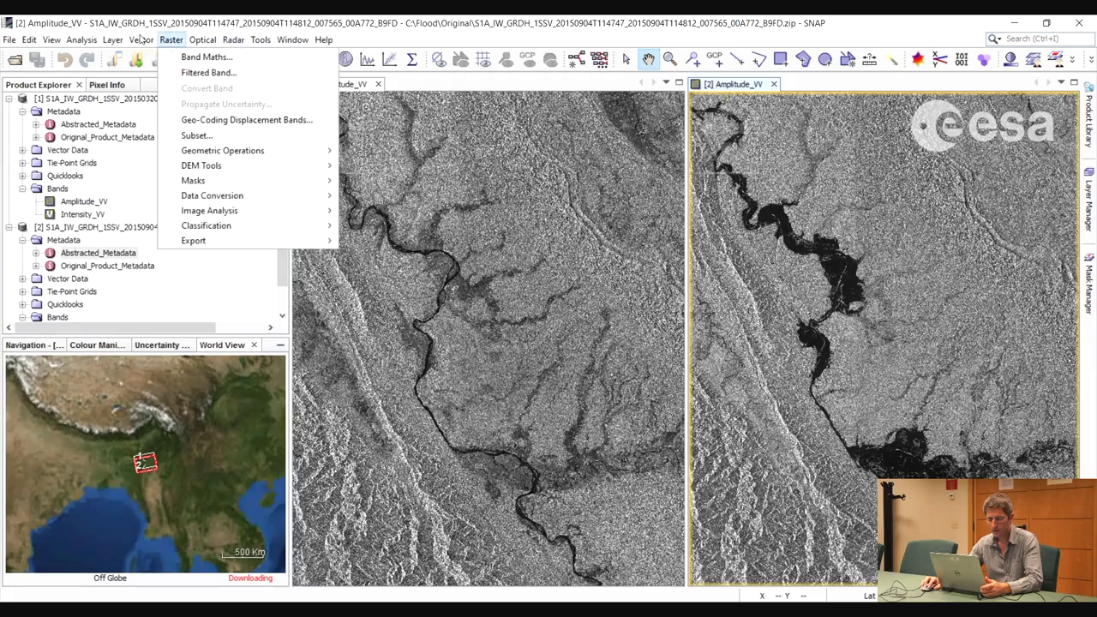
left_click(200, 135)
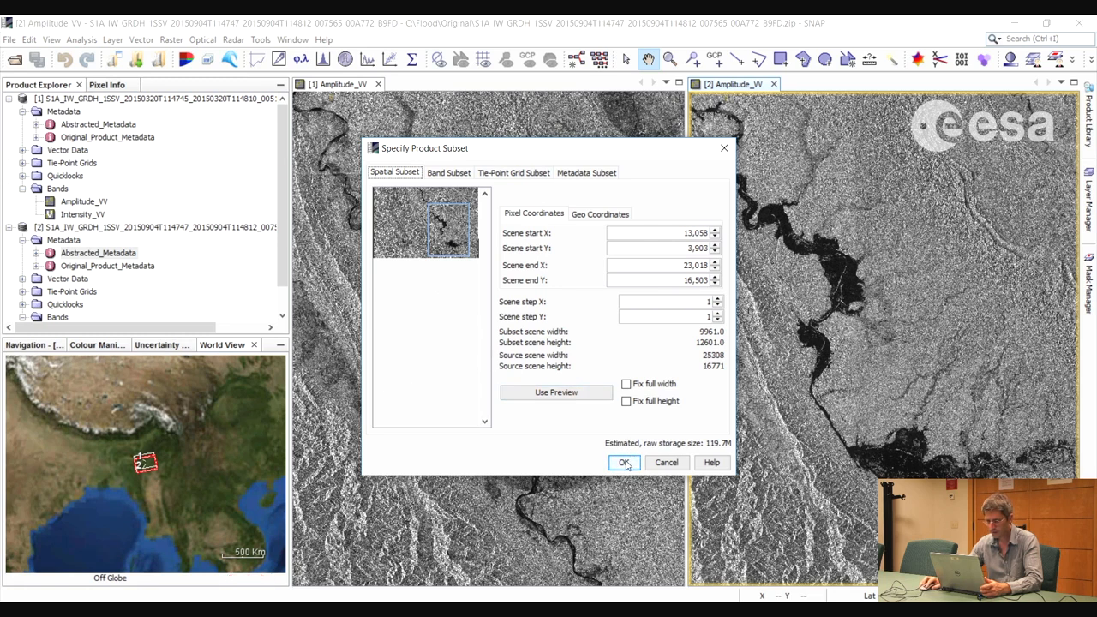
left_click(624, 464)
left_click_drag(280, 224, 283, 284)
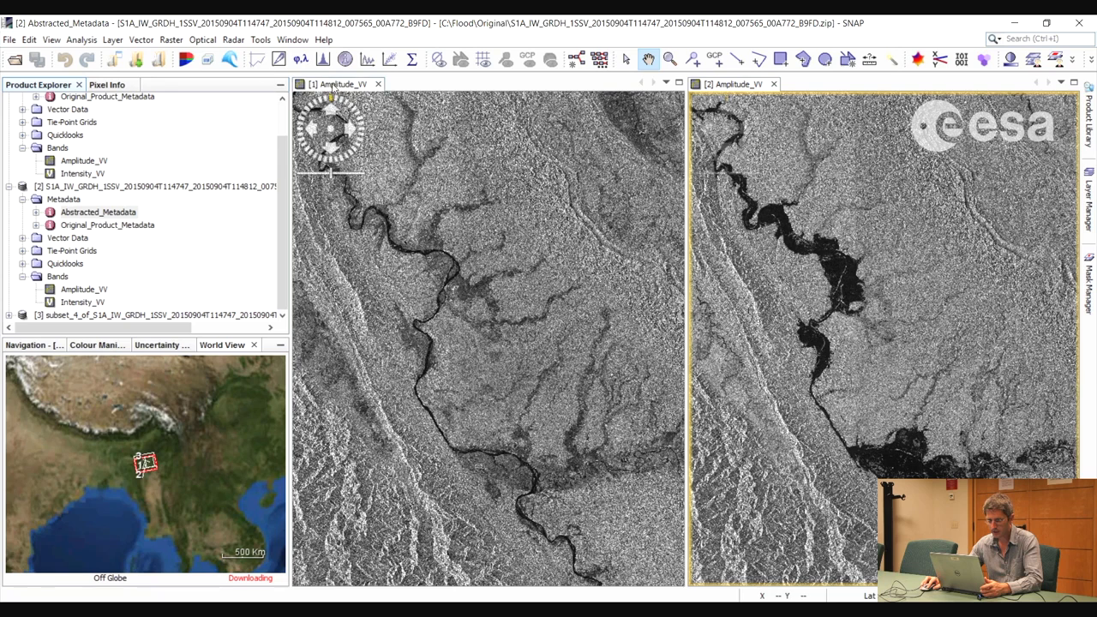
Create a spatial subset of the March product spanning X 13,045 to 23,023 and Y 204 to 12,805
left_click(332, 85)
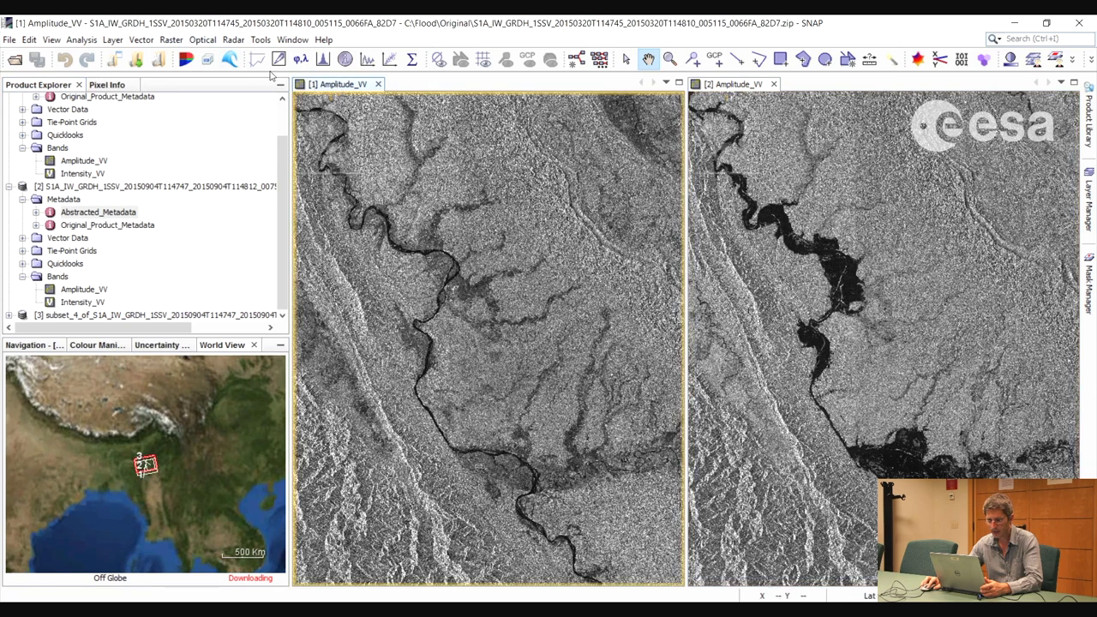
left_click(171, 40)
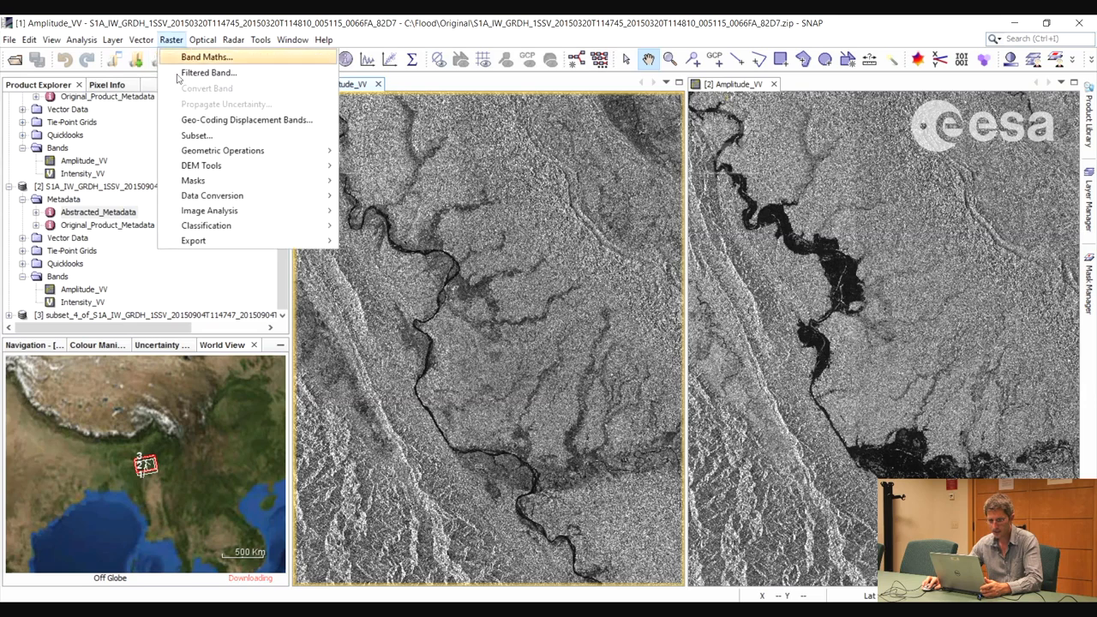
left_click(196, 135)
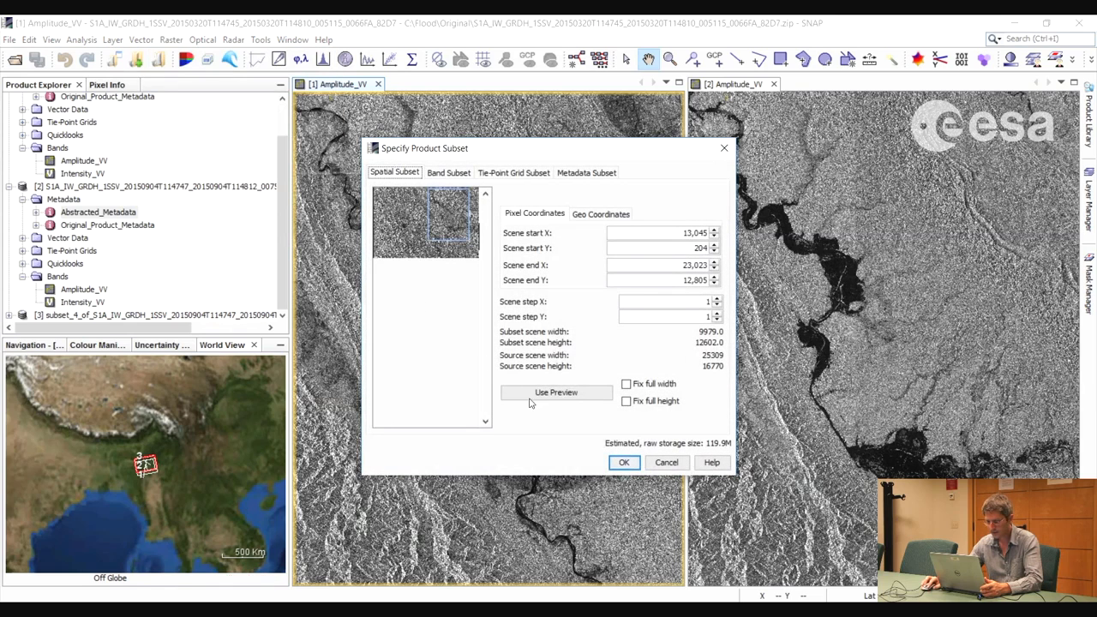
left_click(624, 464)
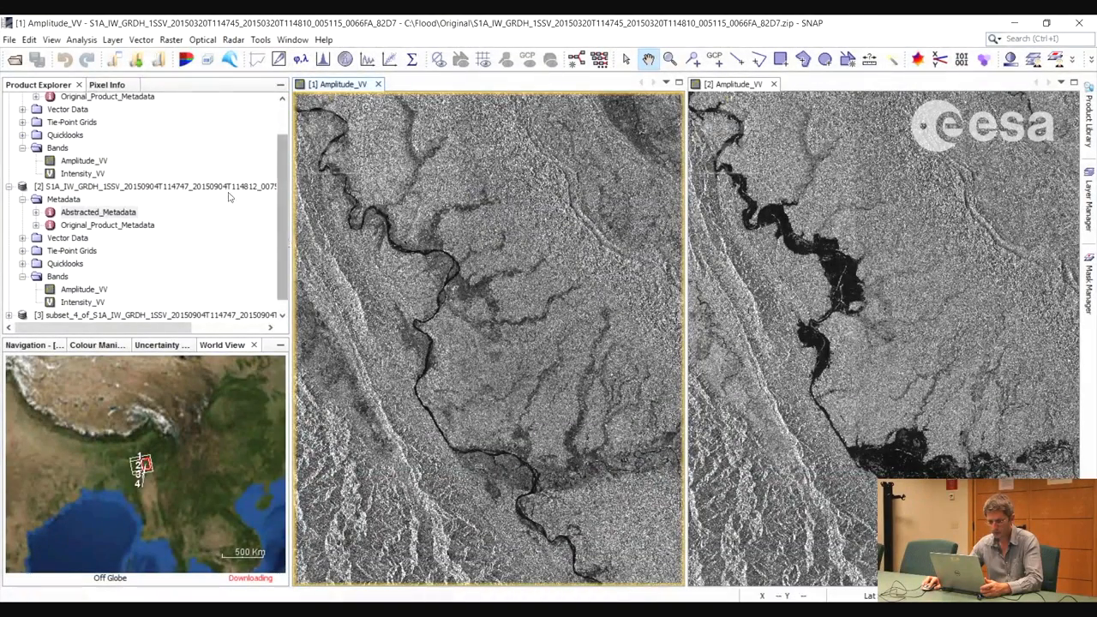
Save the September subset in BEAM-DIMAP format in the out folder as S1A_IW_GRDH_1SSV_20150904T114747_crop.dim
left_click(153, 304)
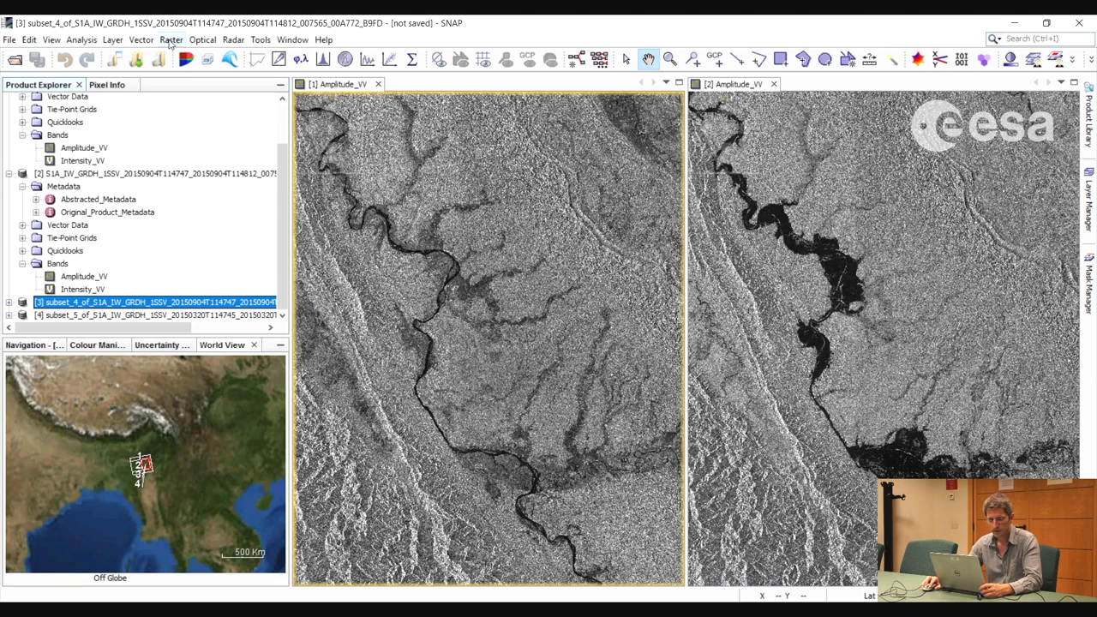
left_click(9, 40)
left_click(61, 161)
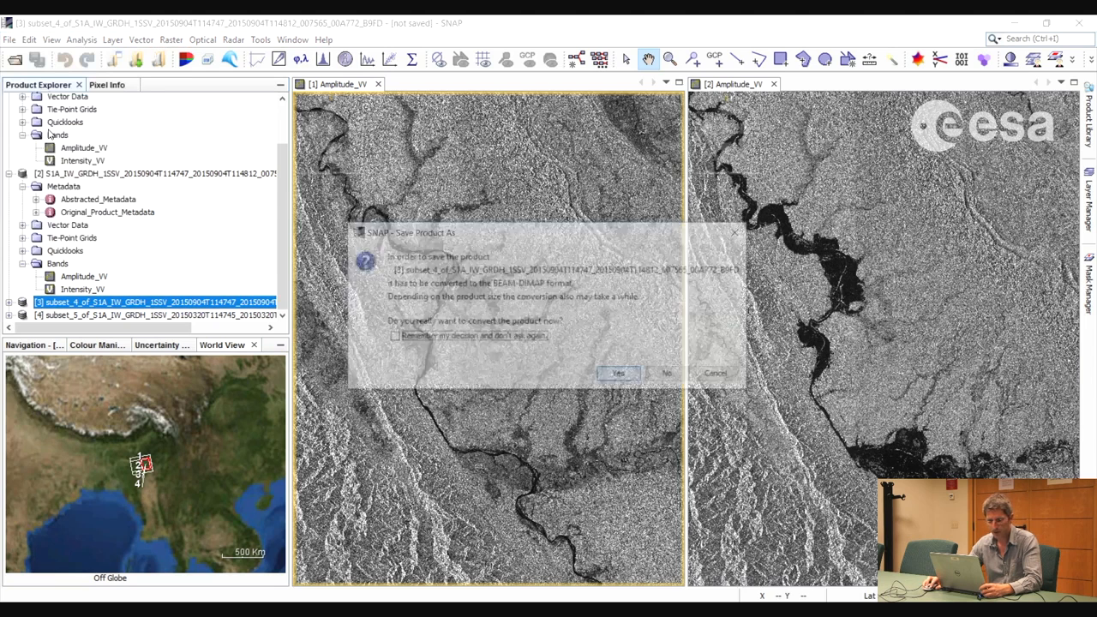
left_click(621, 377)
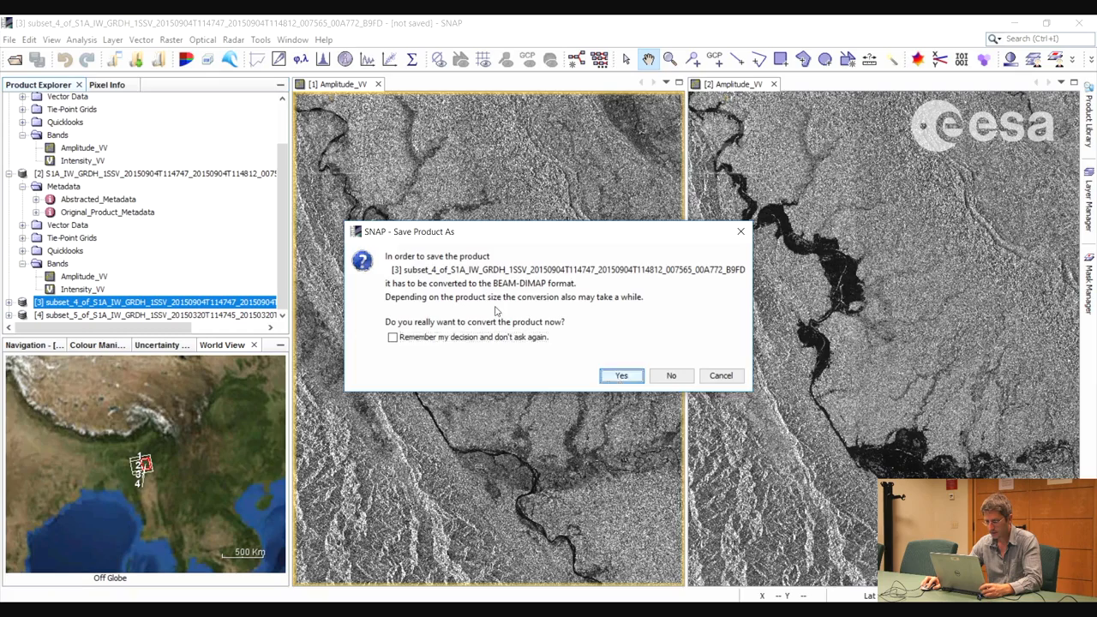
left_click(657, 419)
left_click_drag(657, 419, 484, 418)
left_click(557, 419)
left_click_drag(579, 420, 507, 420)
key("BackSpace")
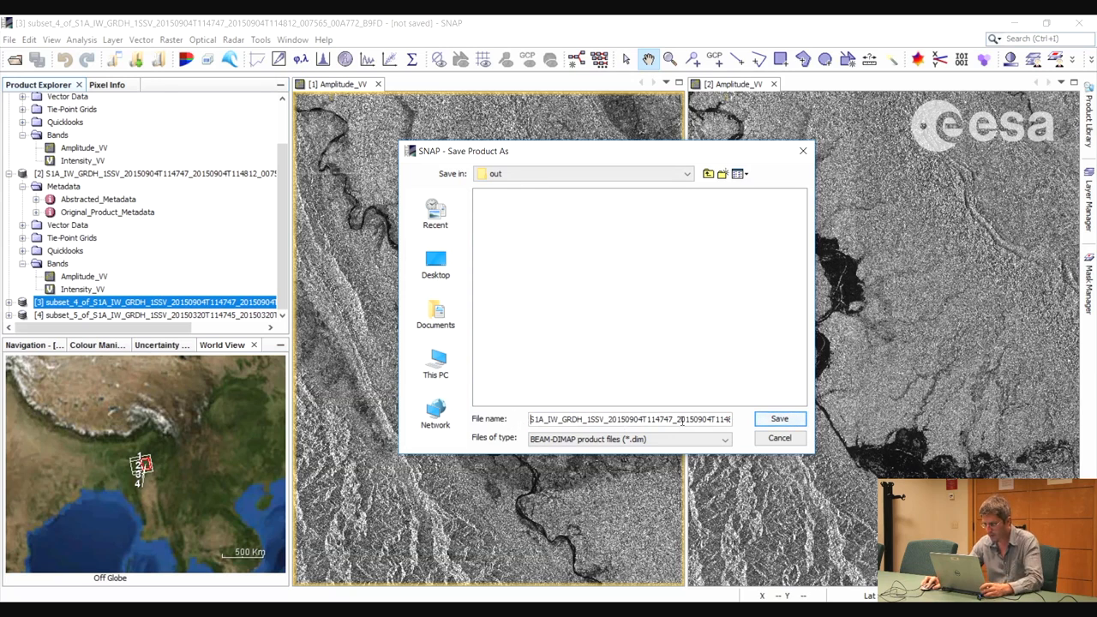
left_click_drag(676, 420, 721, 419)
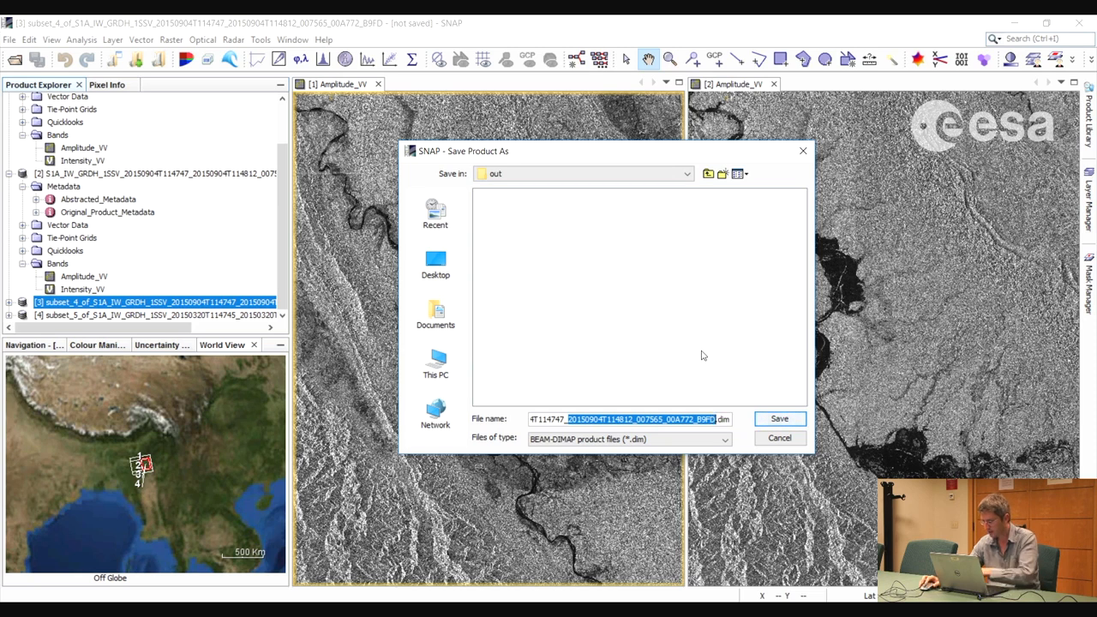
key("BackSpace")
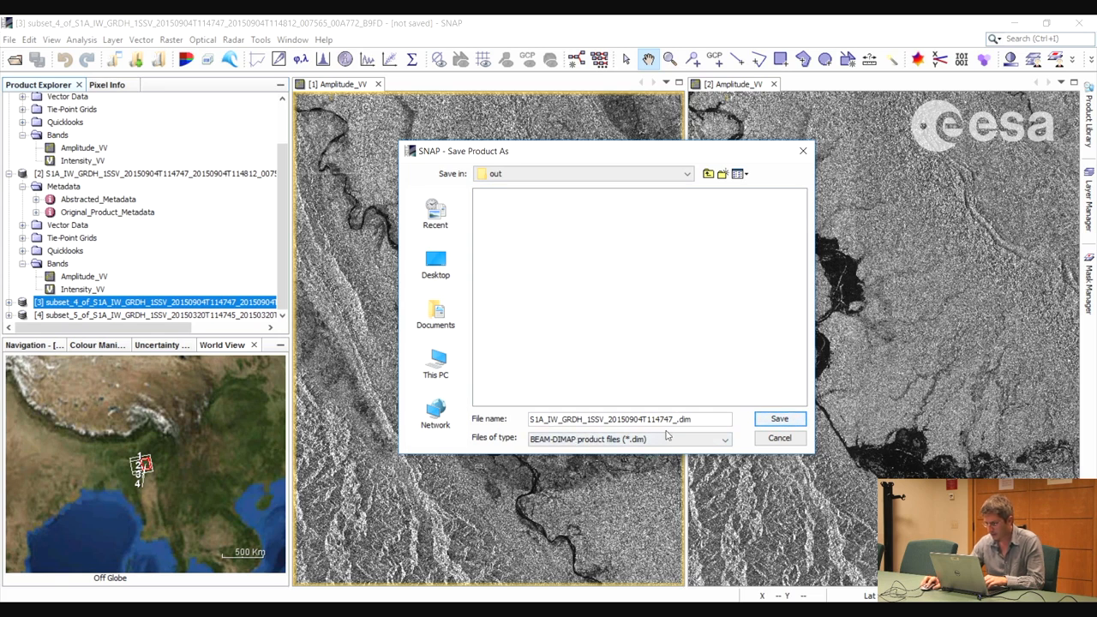
type("crop")
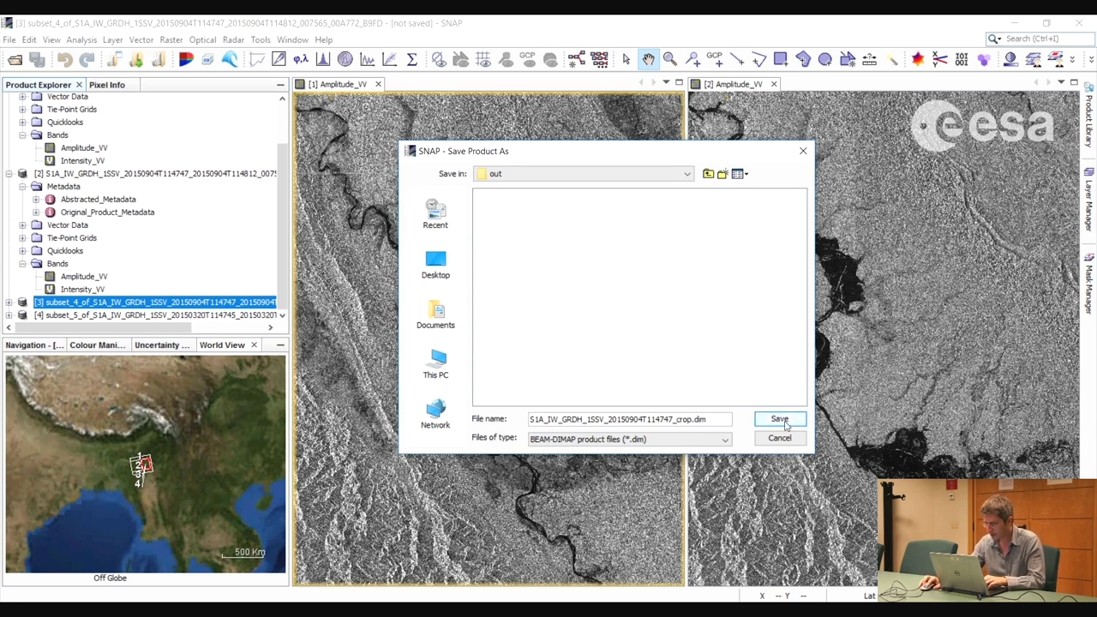
key("Return")
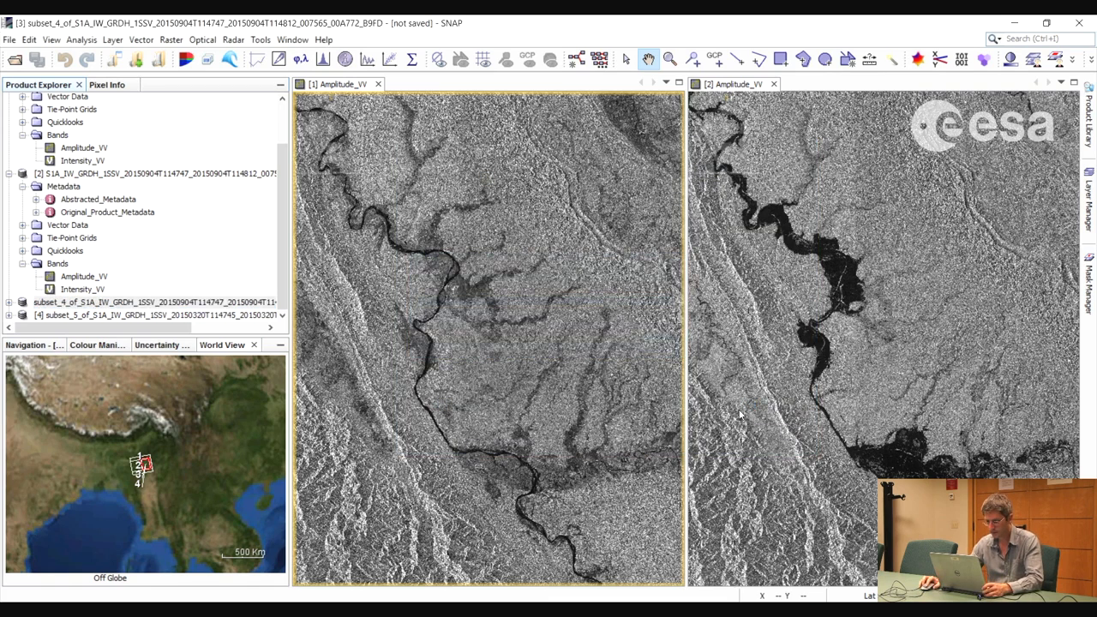
Save the March subset in BEAM-DIMAP format in the out folder as S1A_IW_GRDH_1SSV_20150320T114745_crop.dim
left_click(215, 316)
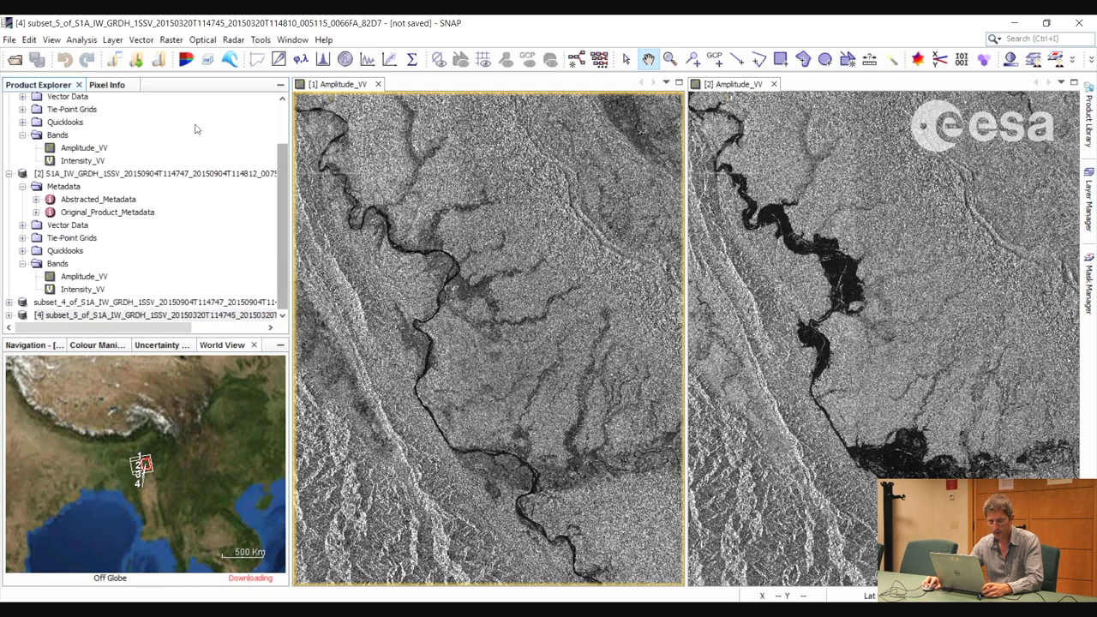
left_click(8, 40)
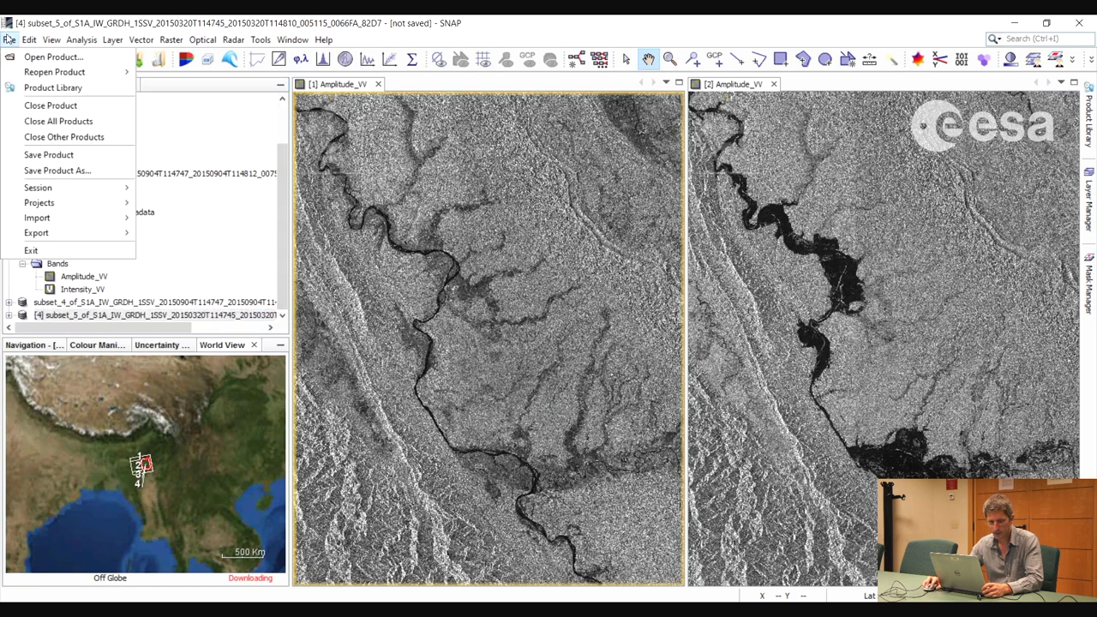
left_click(45, 158)
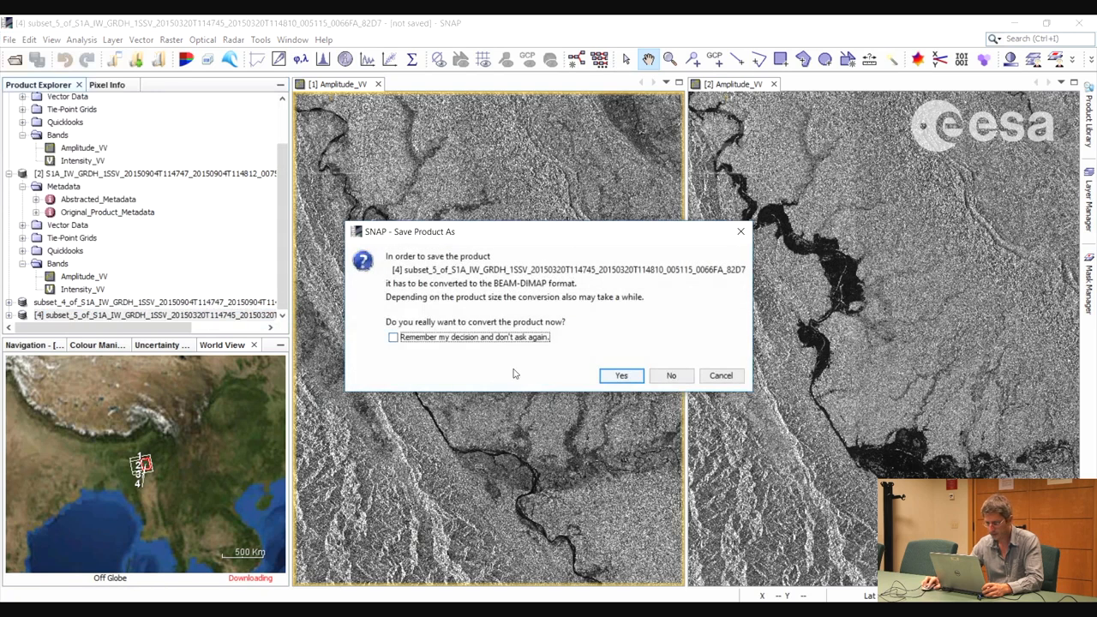
left_click(619, 374)
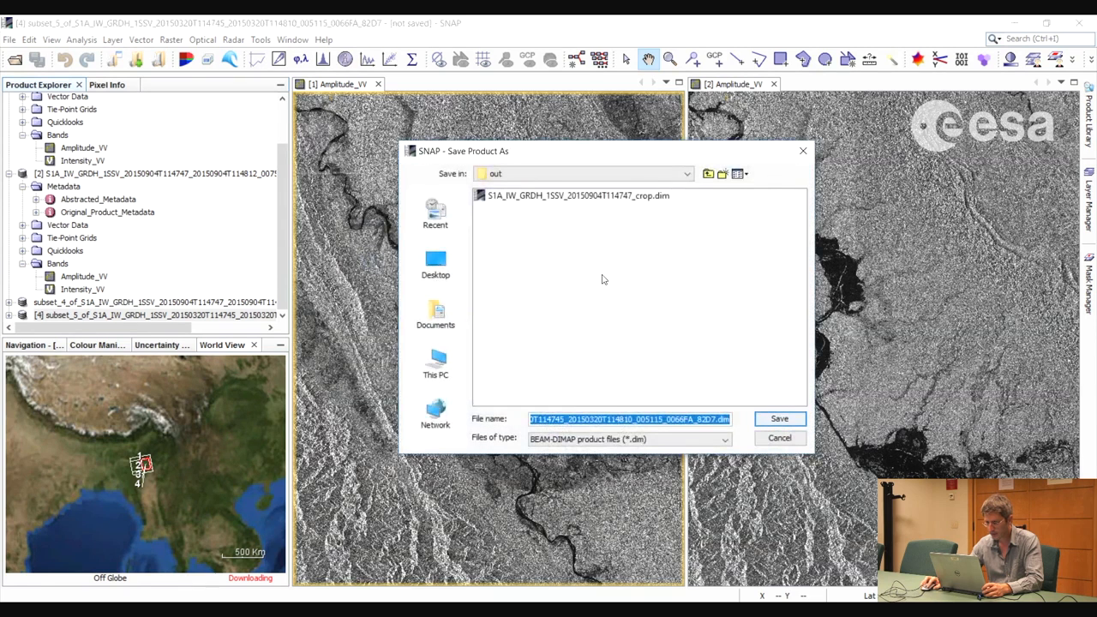
left_click(643, 419)
left_click_drag(643, 419, 641, 419)
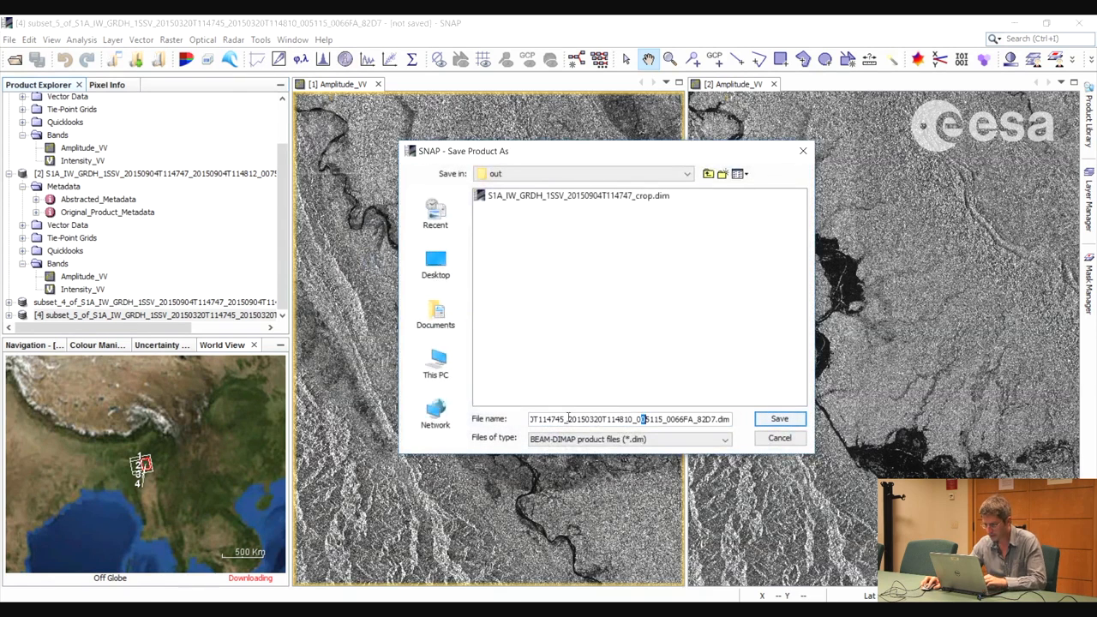
left_click_drag(569, 420, 492, 419)
left_click_drag(580, 419, 408, 336)
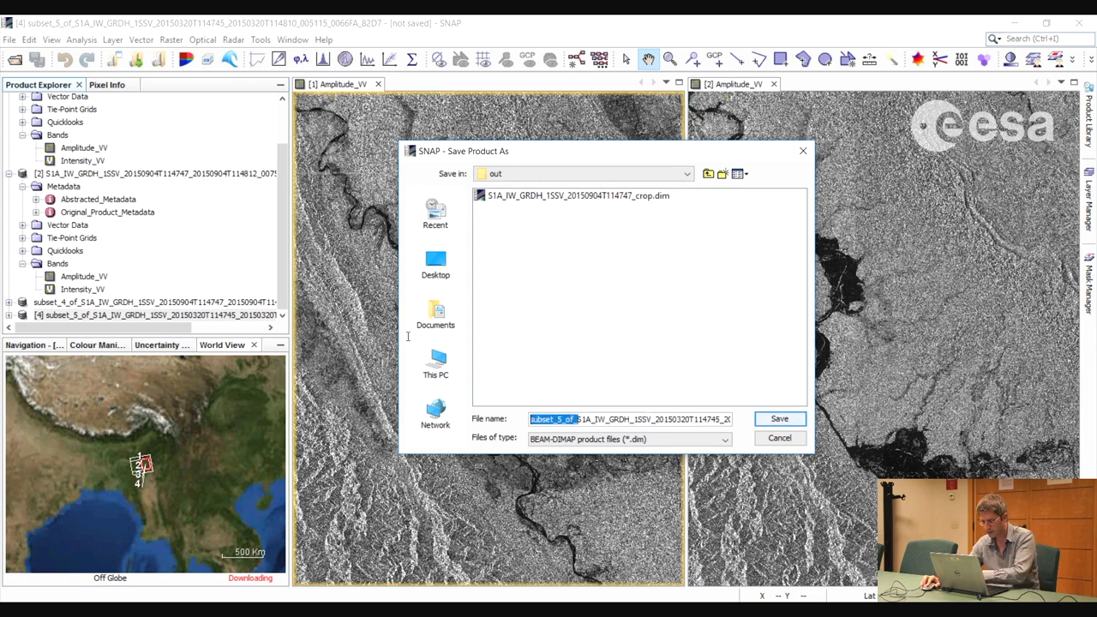
key("BackSpace")
left_click_drag(677, 419, 712, 420)
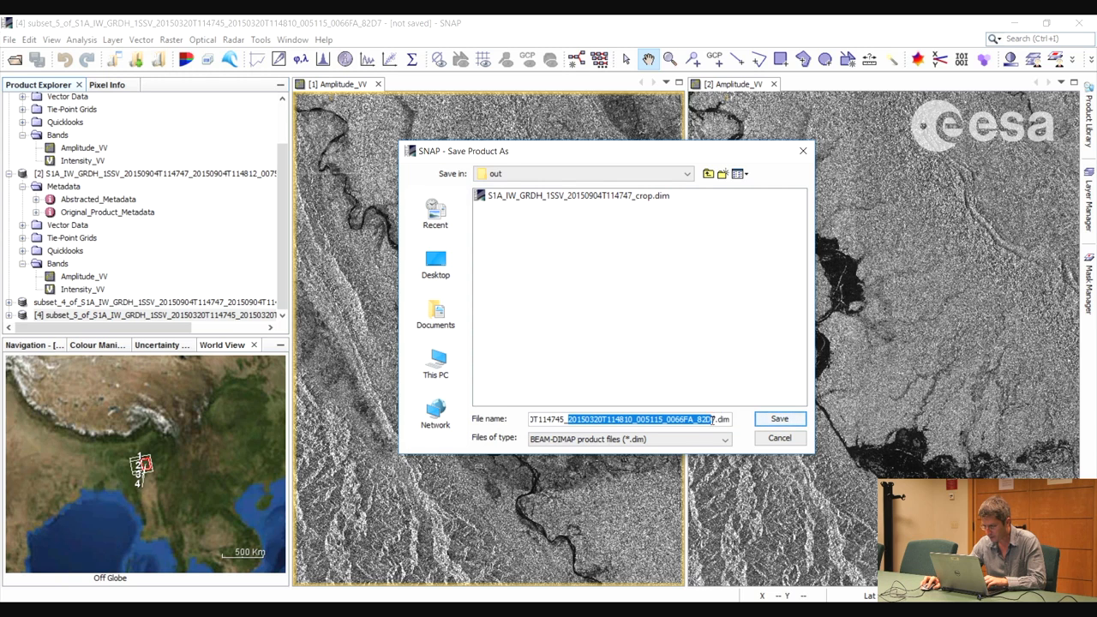
key("BackSpace")
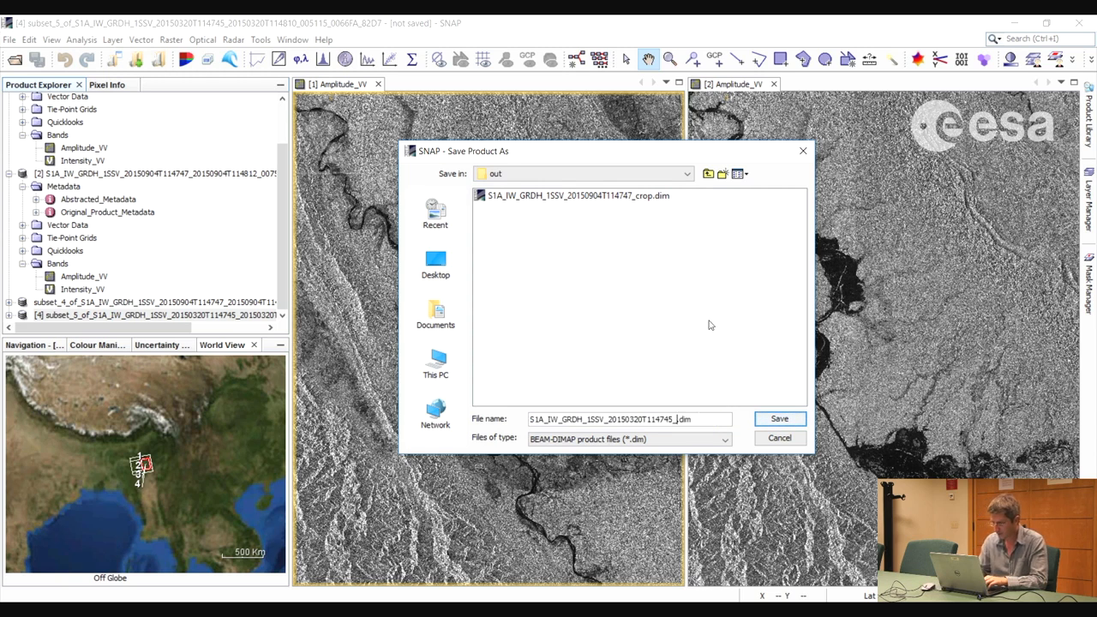
type("crop")
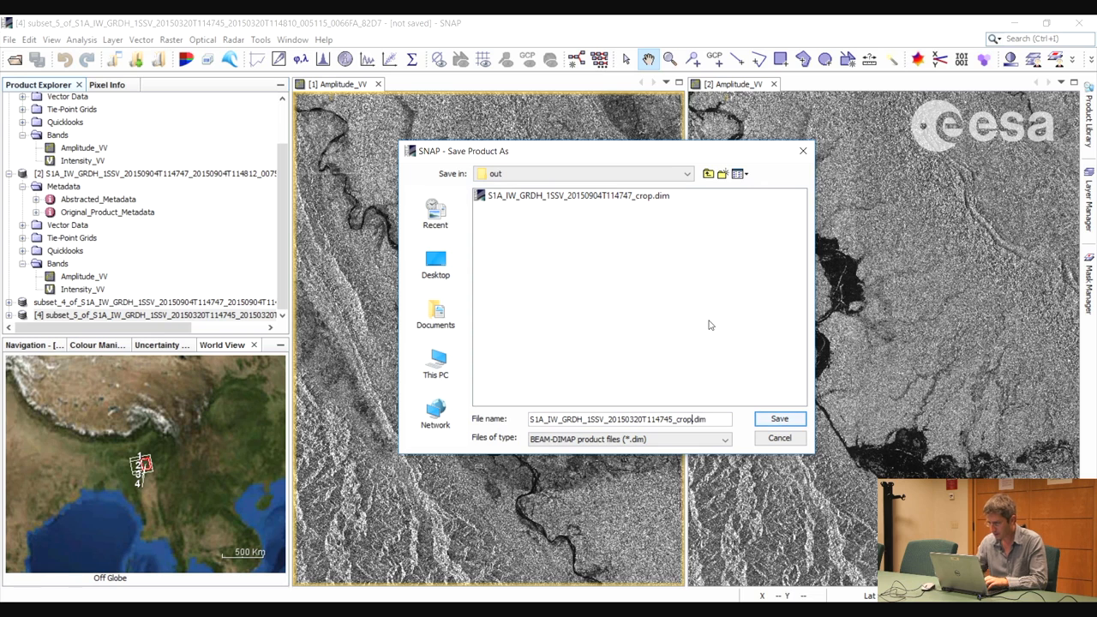
left_click(779, 421)
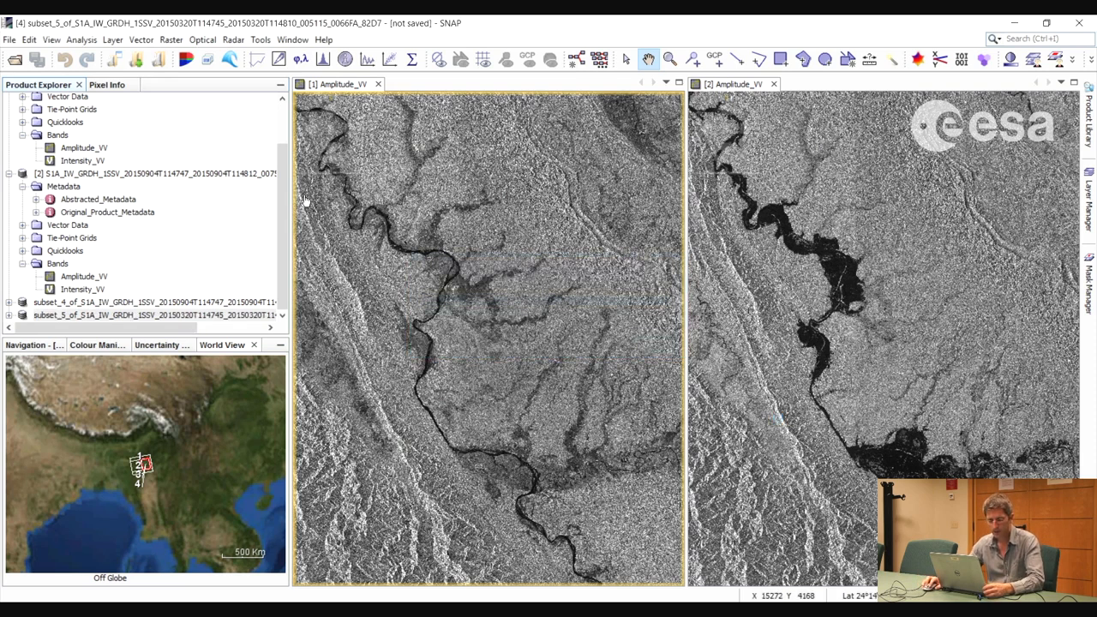
Close all the open products, both the originals and the subsets
left_click(86, 178)
right_click(86, 178)
left_click(124, 303)
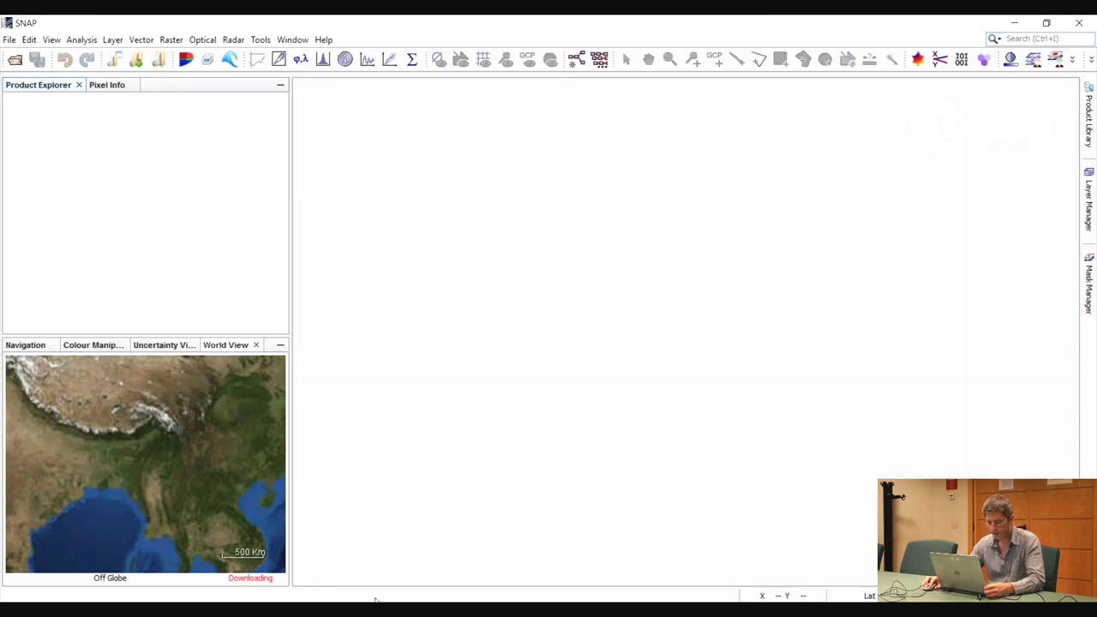
In File Explorer, go to the Flood\out folder and load the March and September _crop.dim files into SNAP, then minimize the folder window
mouse_move(405, 611)
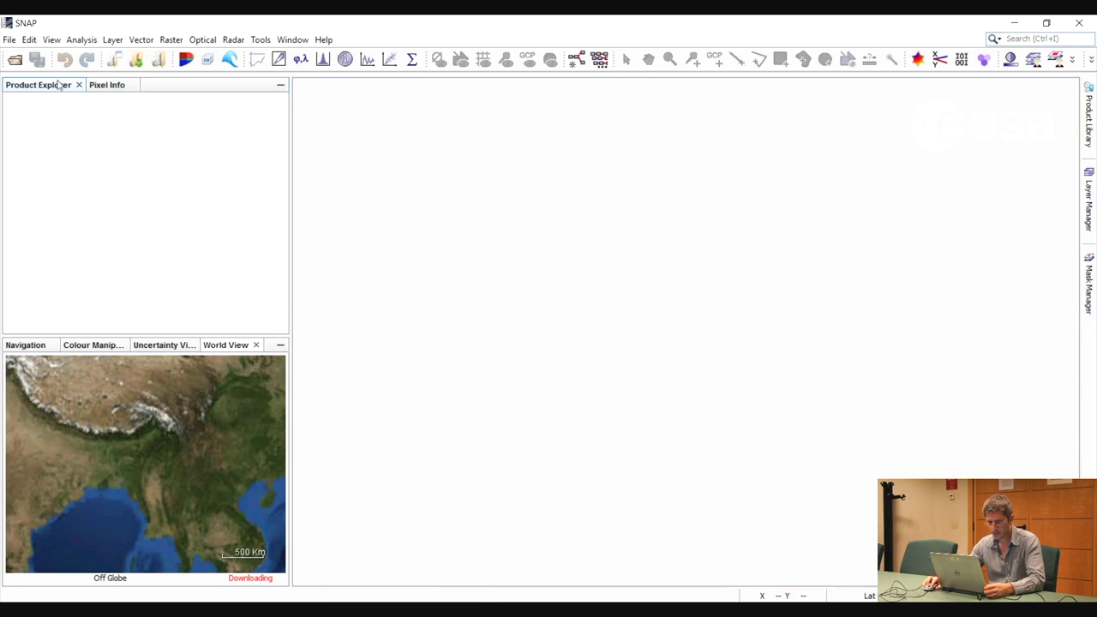
left_click(405, 610)
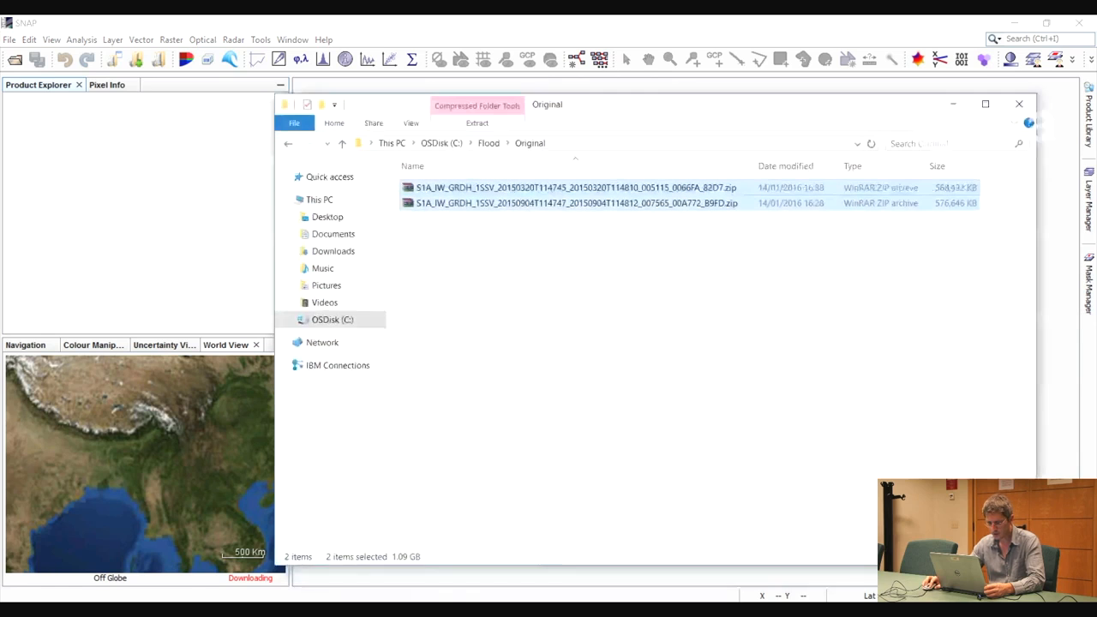
left_click(485, 144)
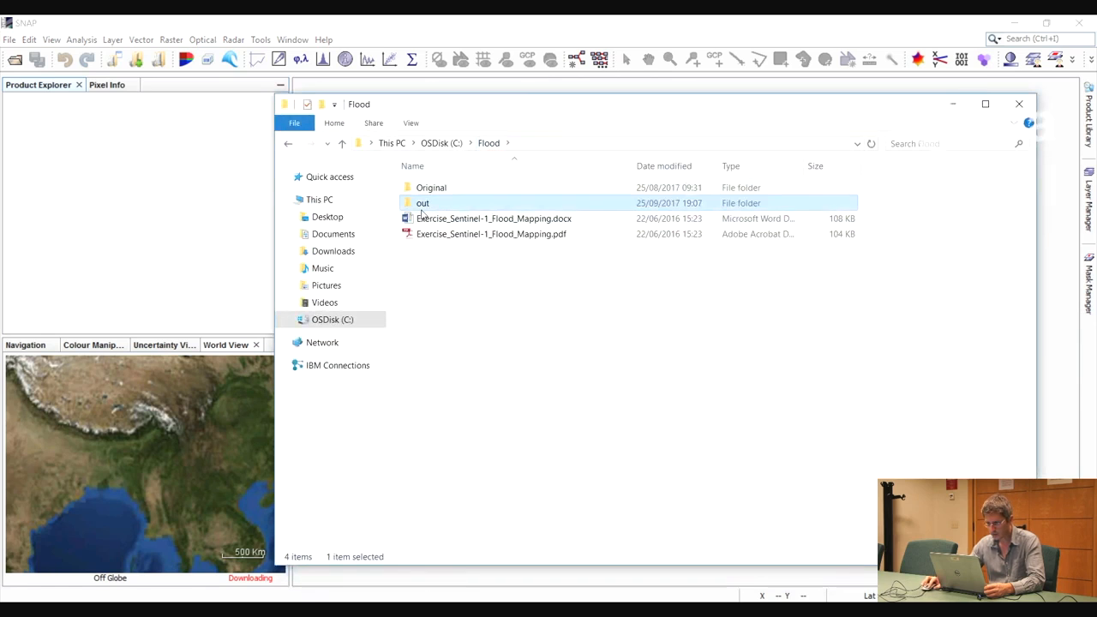
double_click(426, 203)
left_click(452, 234)
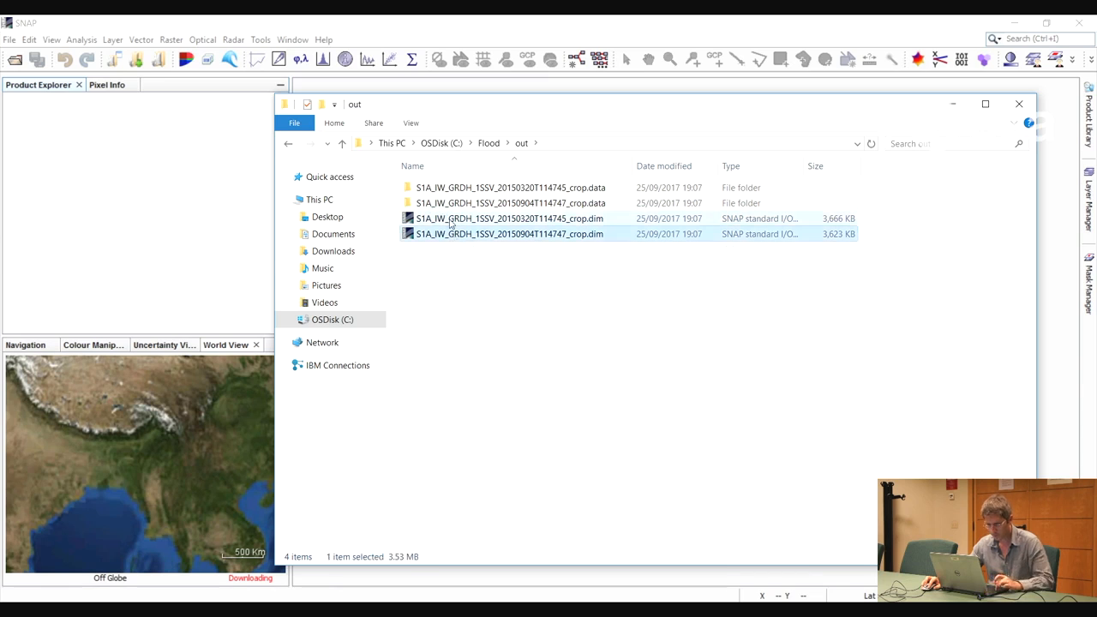
left_click(463, 220, "ctrl")
left_click_drag(485, 230, 135, 170)
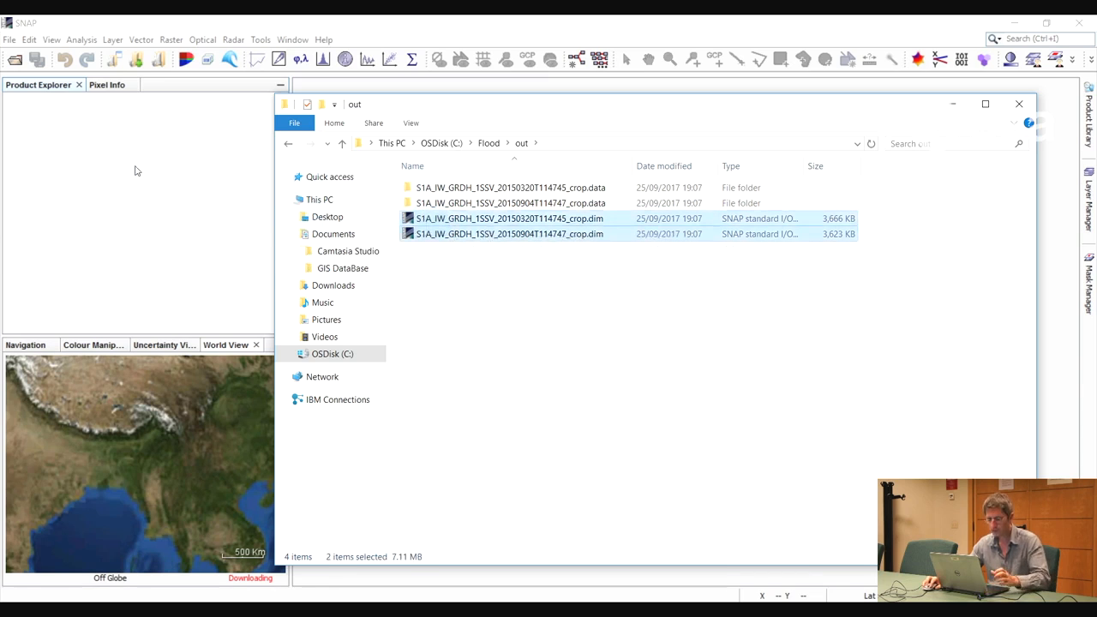
left_click(951, 104)
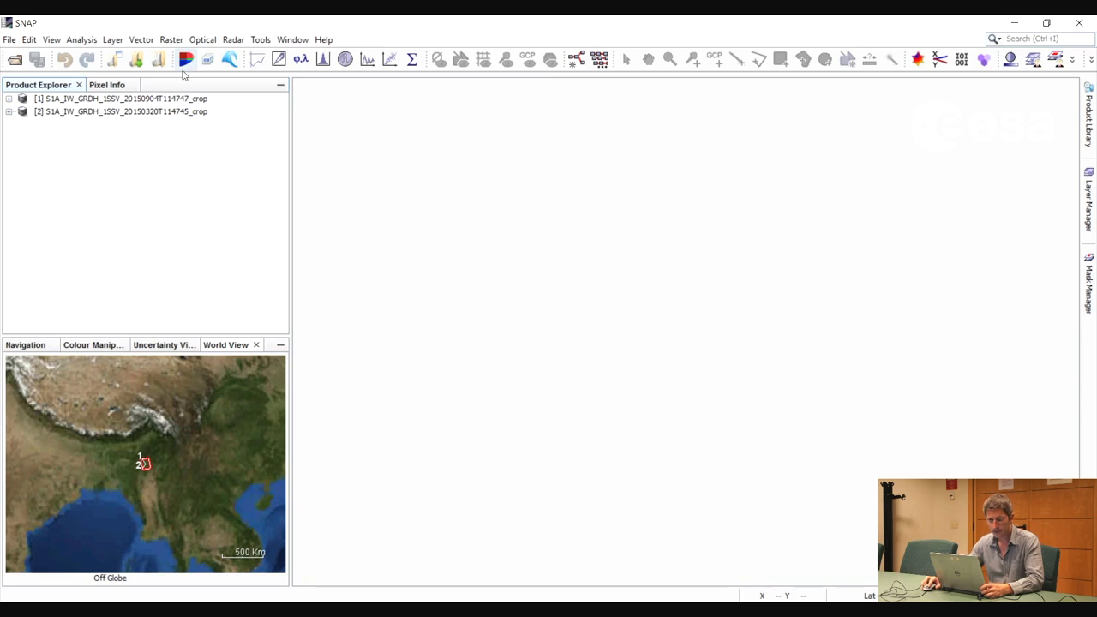
Multilook the September crop with 3 range looks and GR square pixels, saving the _ML product as BEAM-DIMAP in C:\Flood\out
left_click(234, 40)
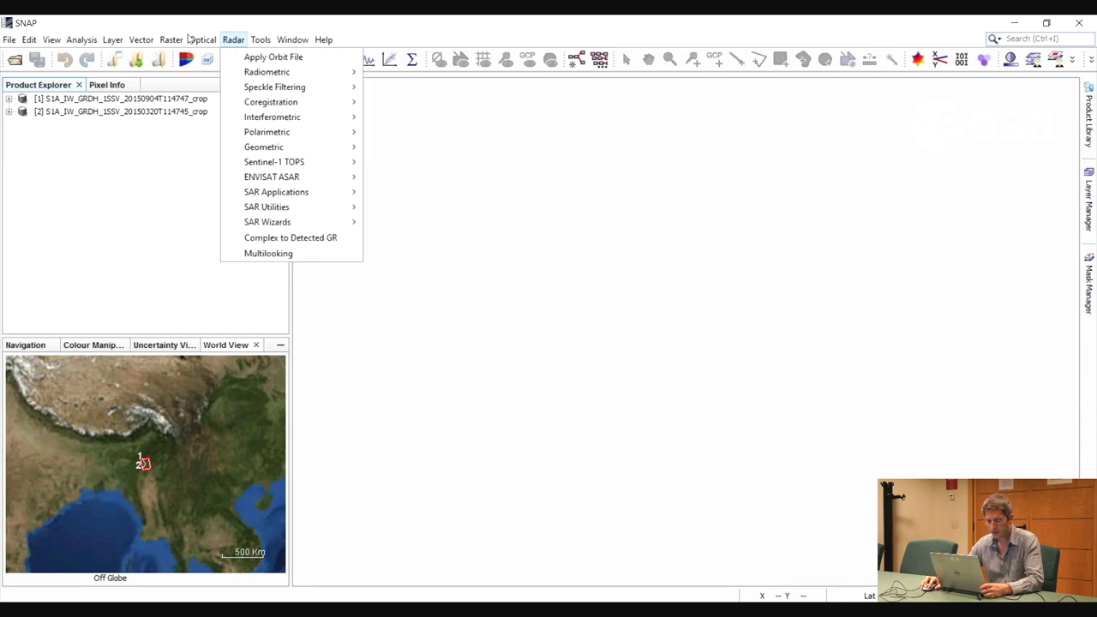
left_click(279, 253)
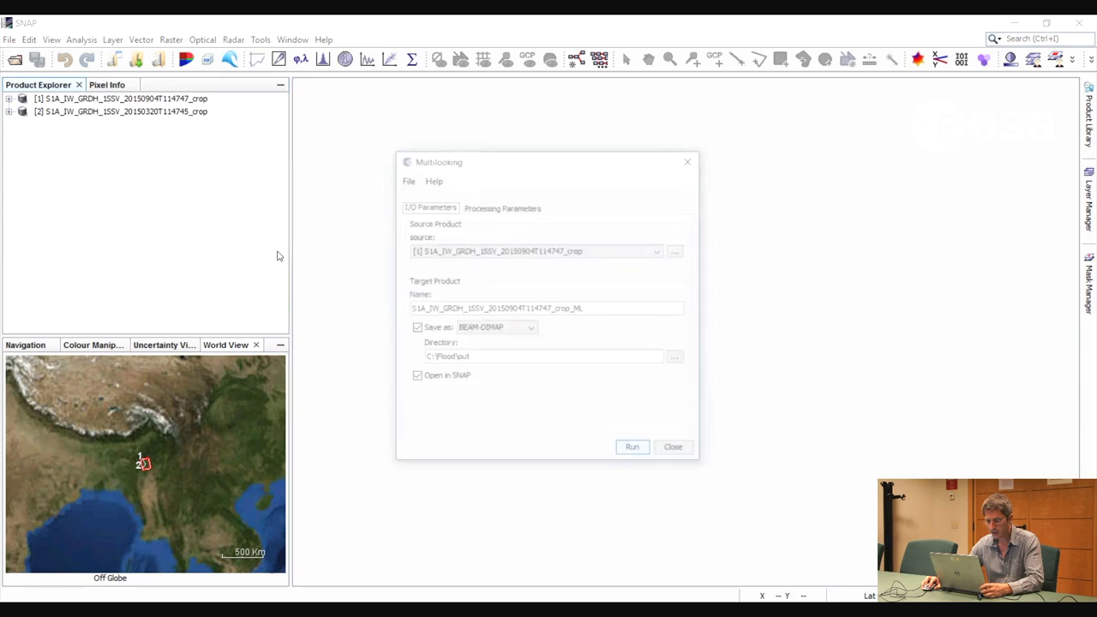
left_click(488, 211)
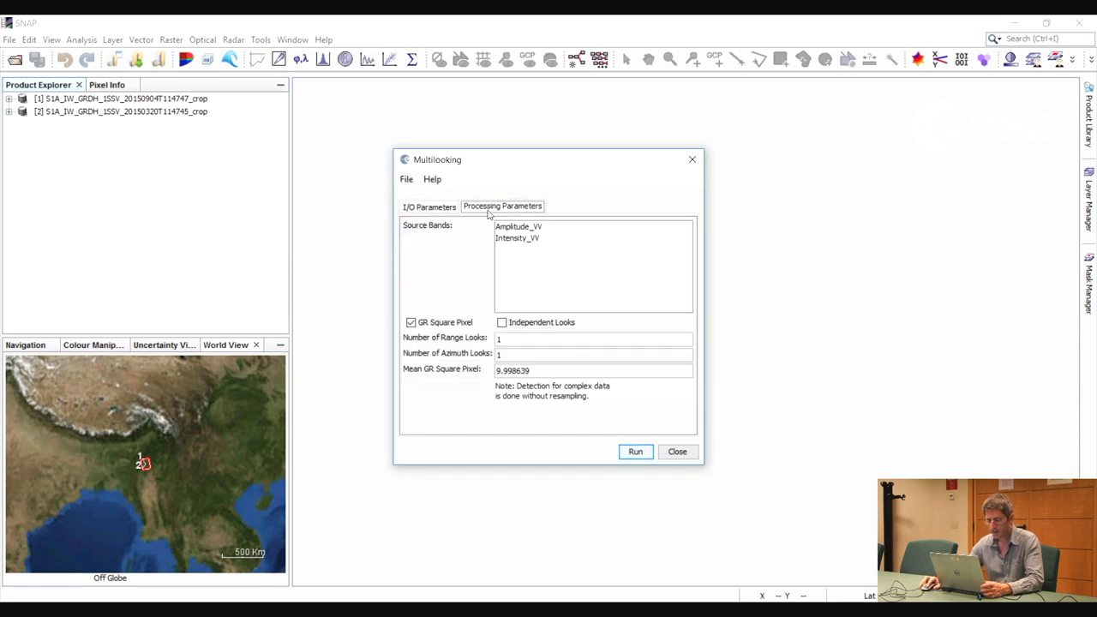
double_click(501, 340)
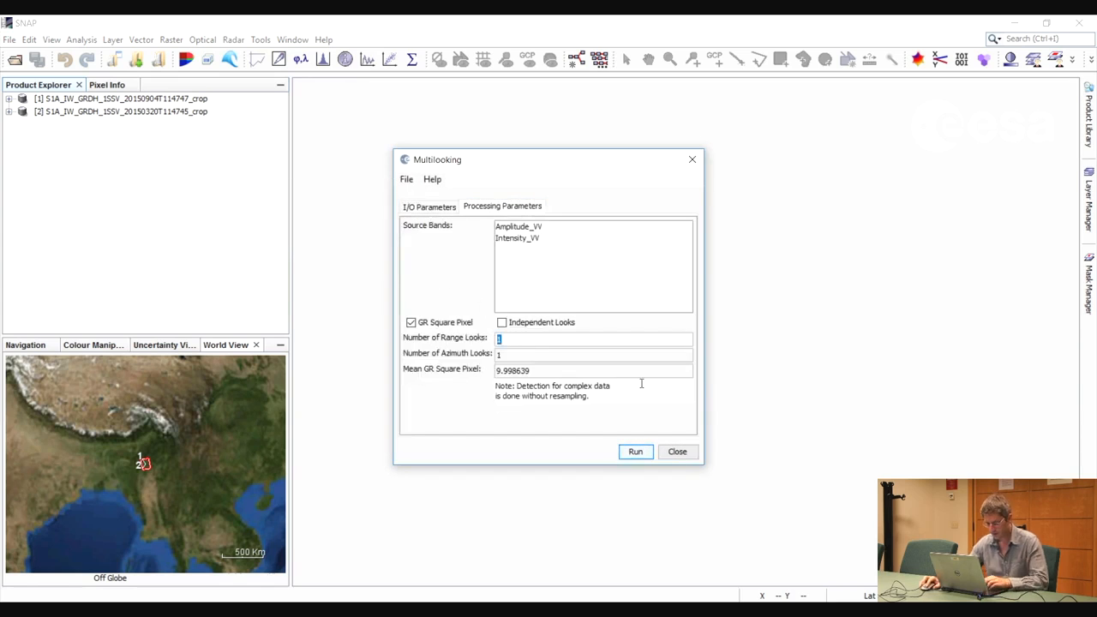
type("3")
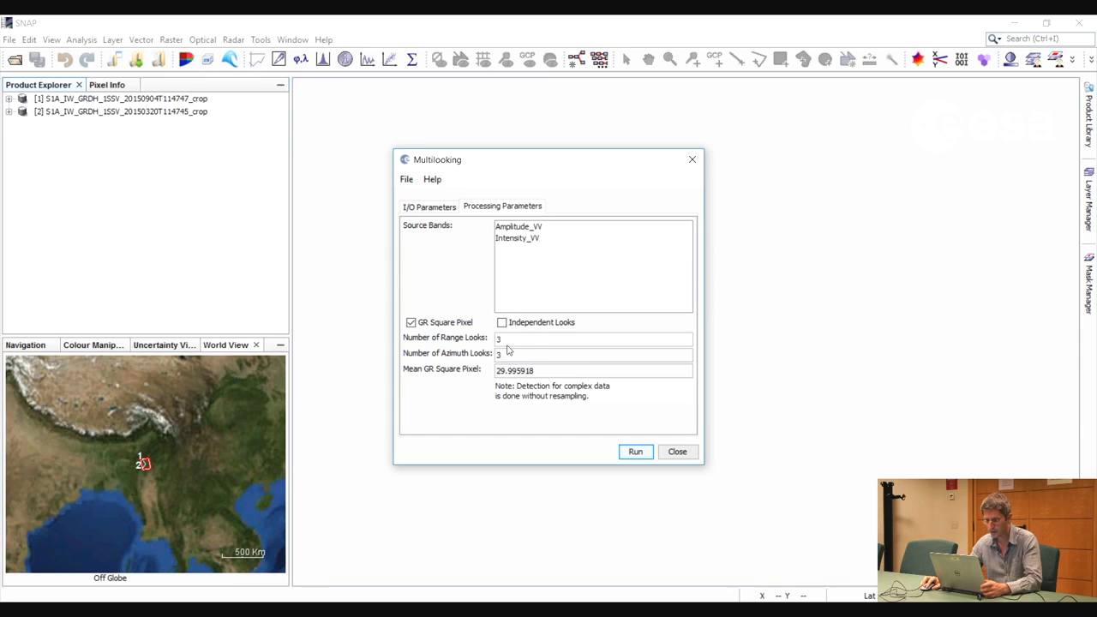
left_click(431, 208)
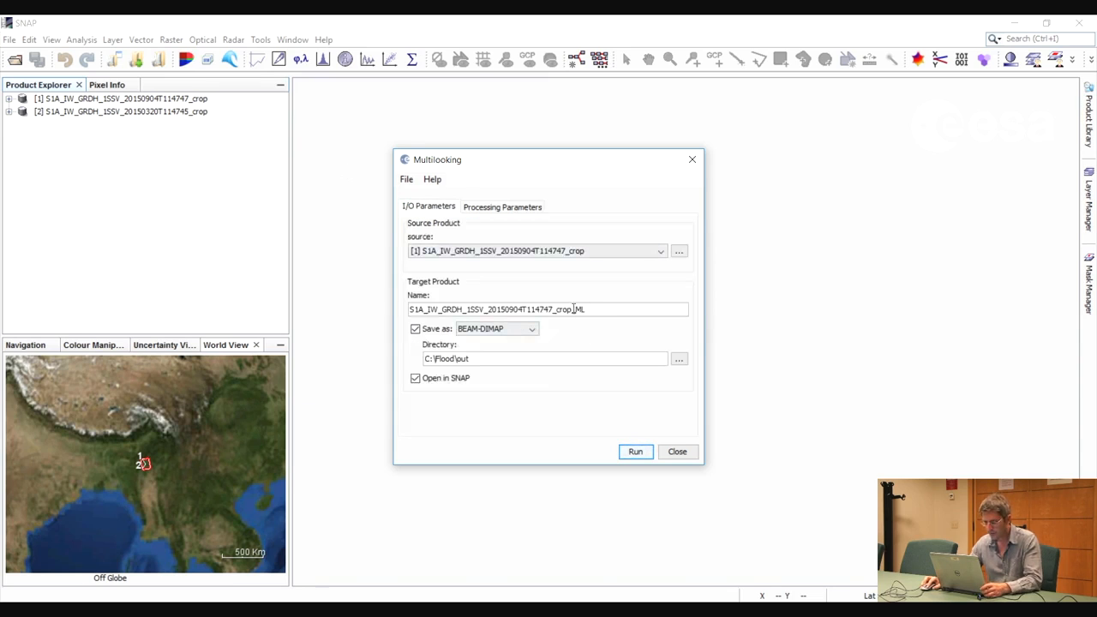
key("Right")
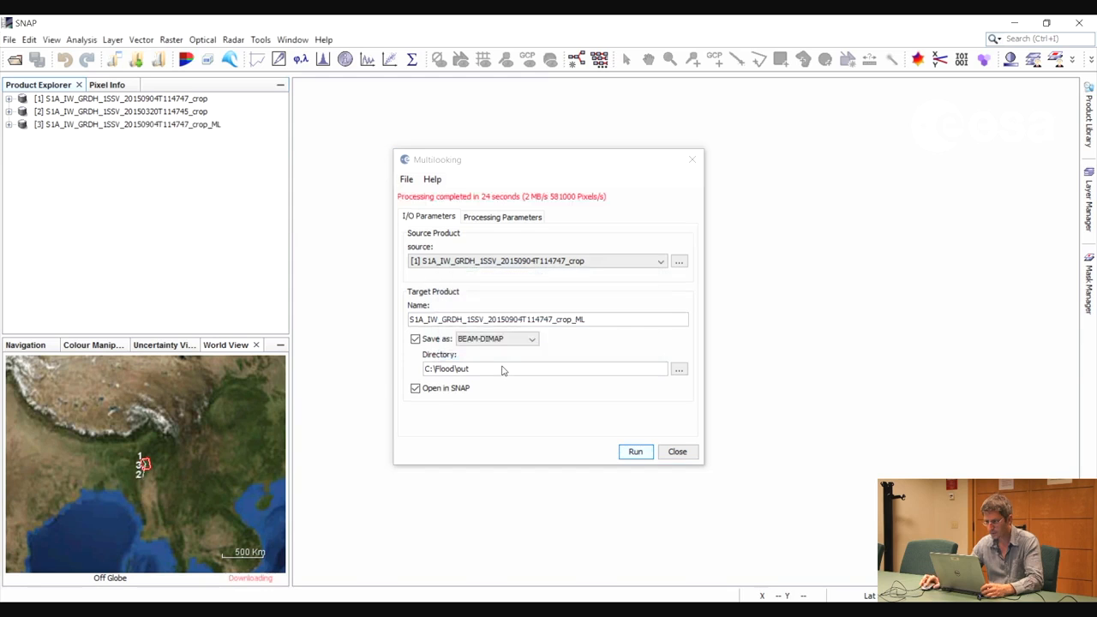
Multilook the March crop S1A_IW_GRDH_1SSV_20150320T114745_crop with the same settings, saving it with the _ML suffix, and close the Multilooking dialog
left_click(594, 262)
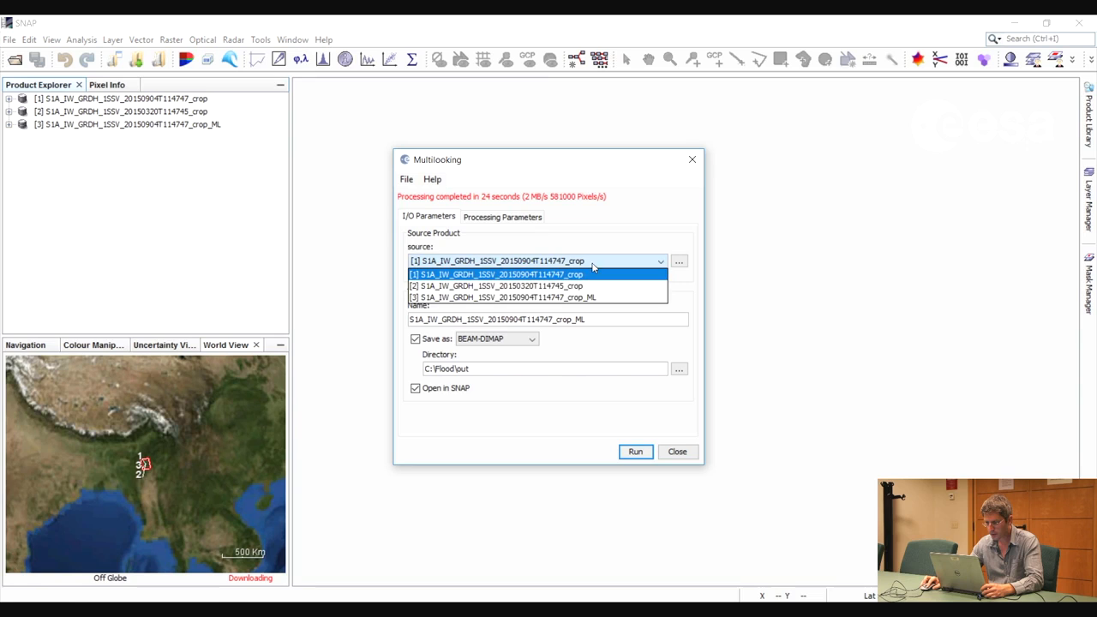
left_click(489, 285)
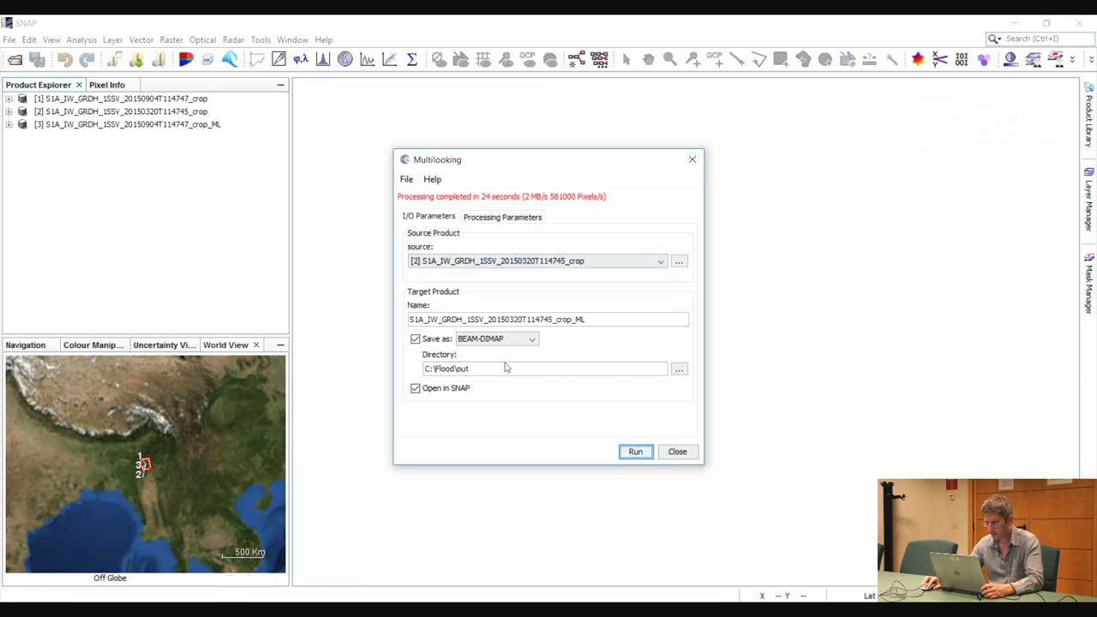
key("Return")
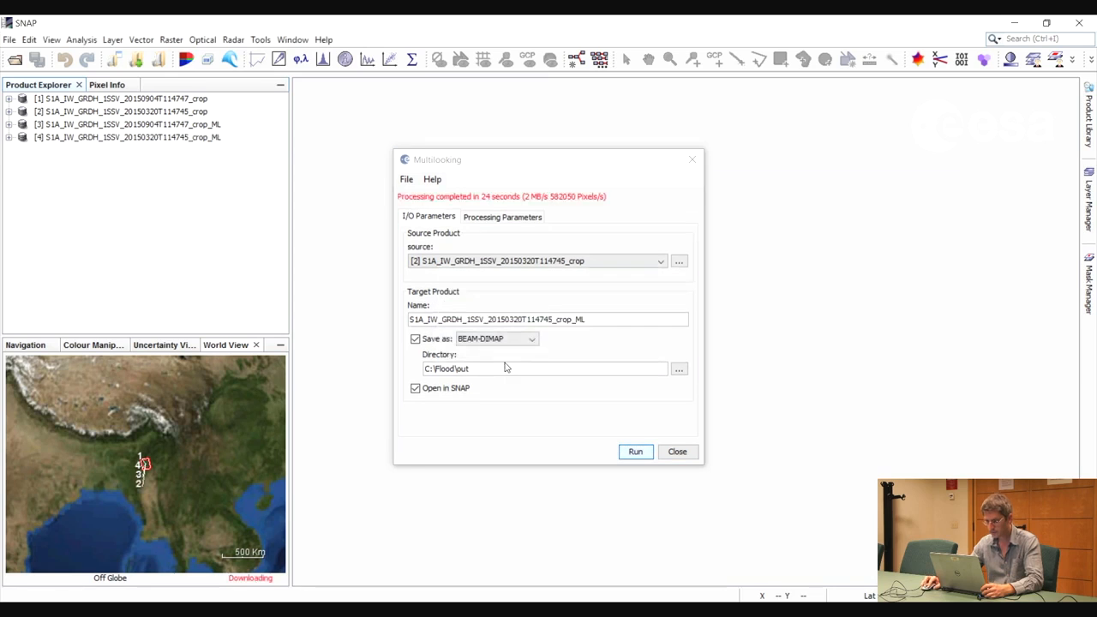
left_click(684, 454)
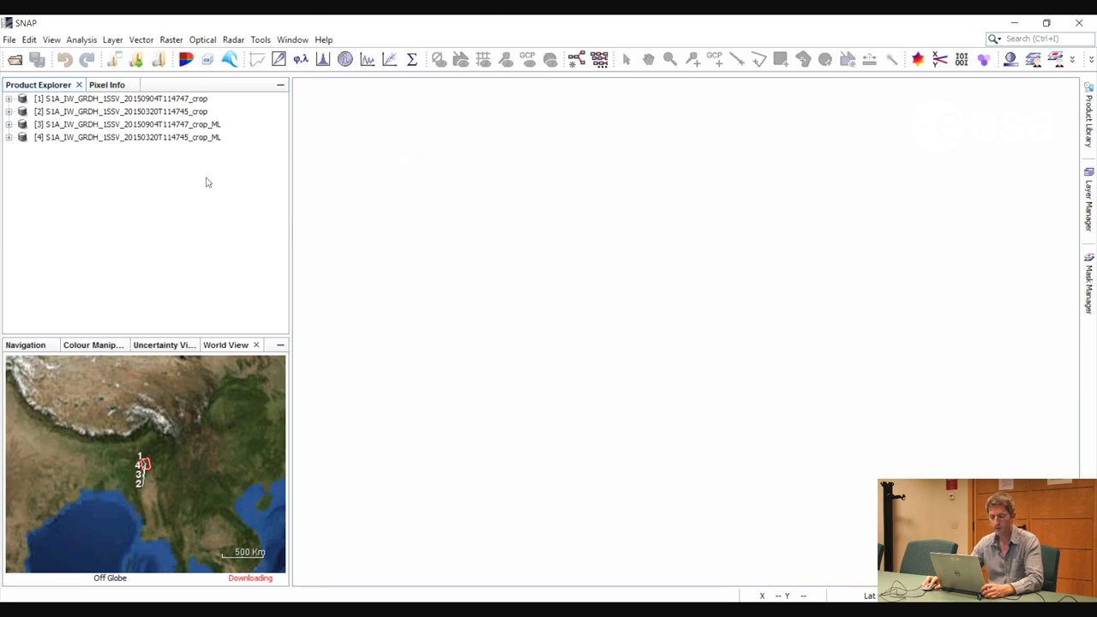
Calibrate the multilooked September product with sigma0 output, saving the _ML_Cal product as BEAM-DIMAP in C:\Flood\out
left_click(198, 126)
left_click(231, 42)
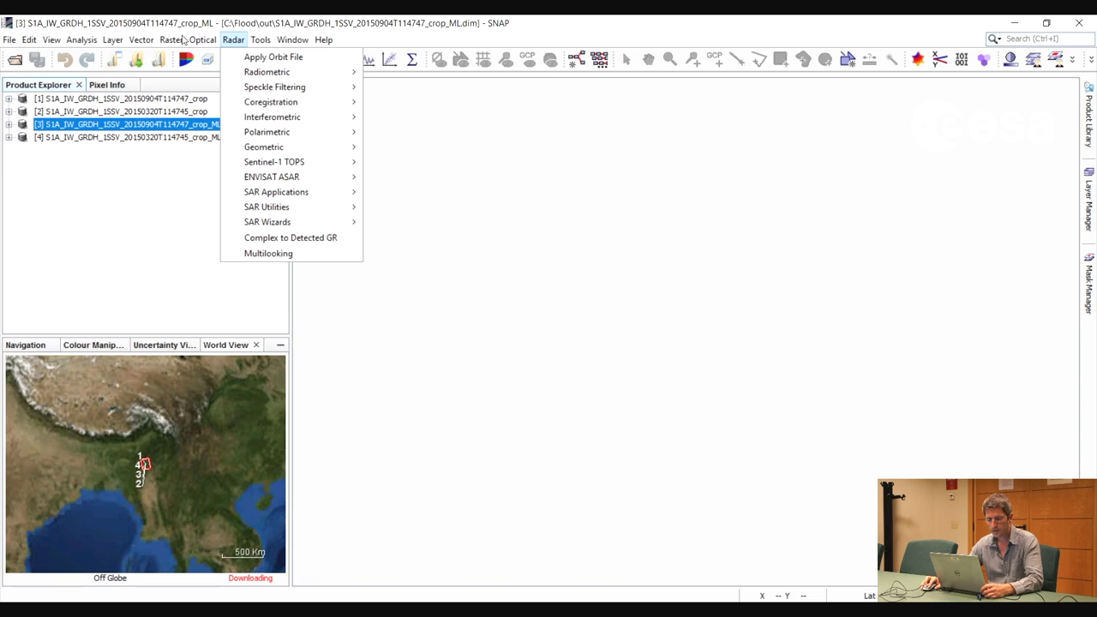
mouse_move(266, 72)
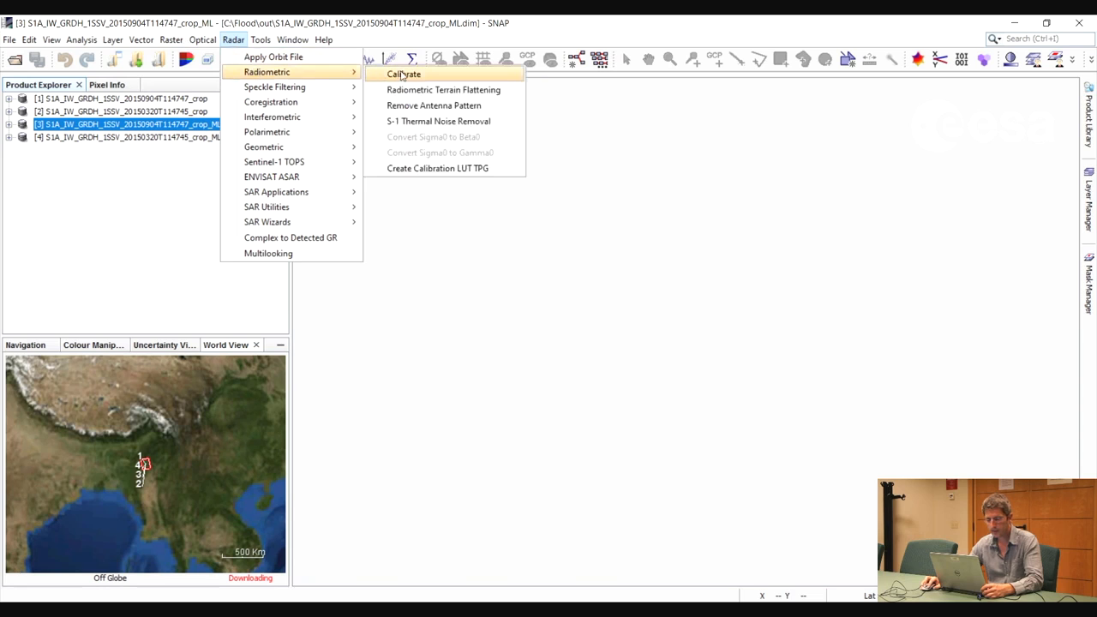
left_click(401, 76)
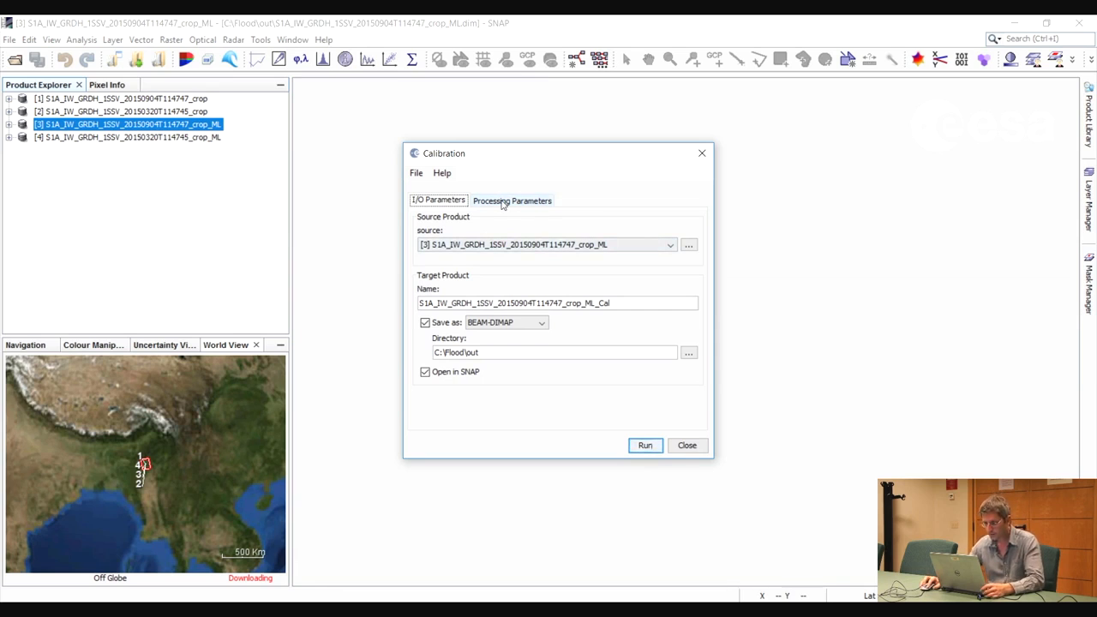
left_click(506, 201)
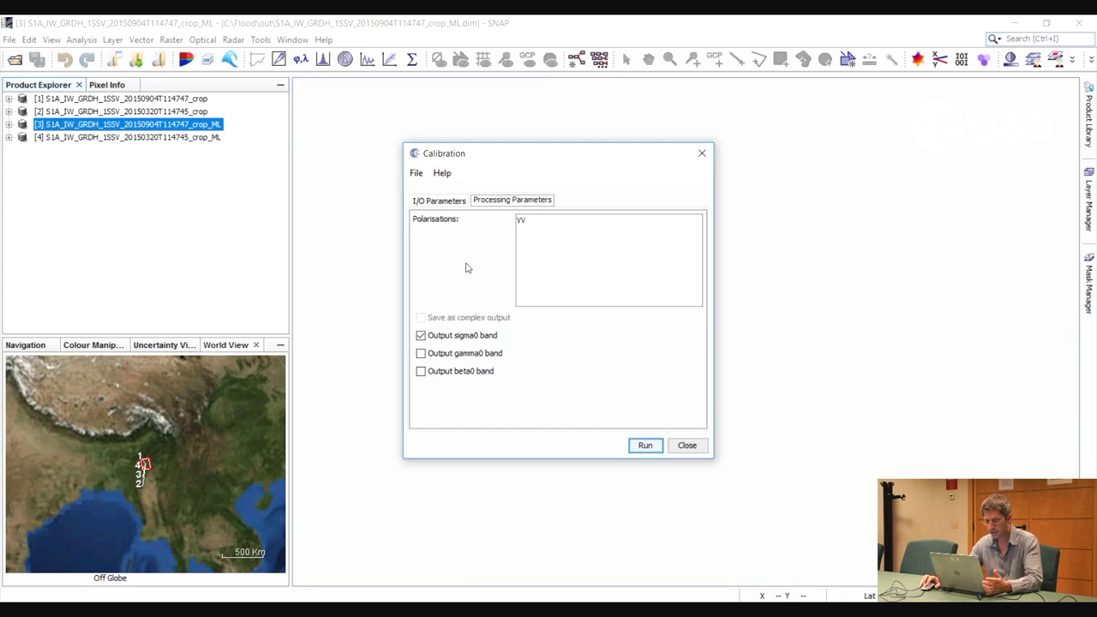
left_click(445, 201)
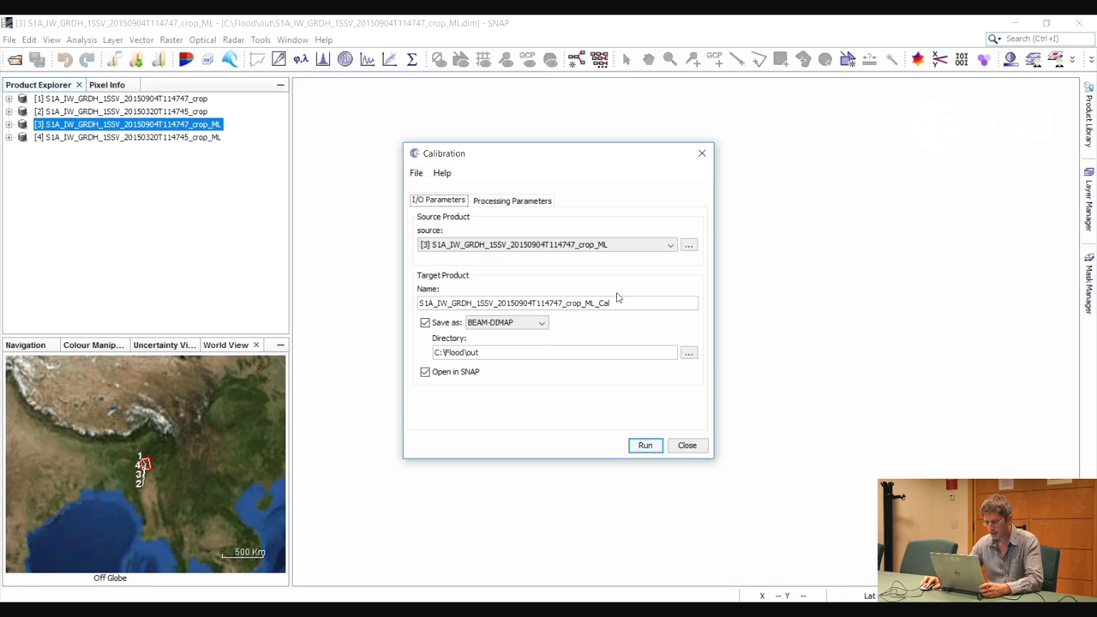
left_click(646, 446)
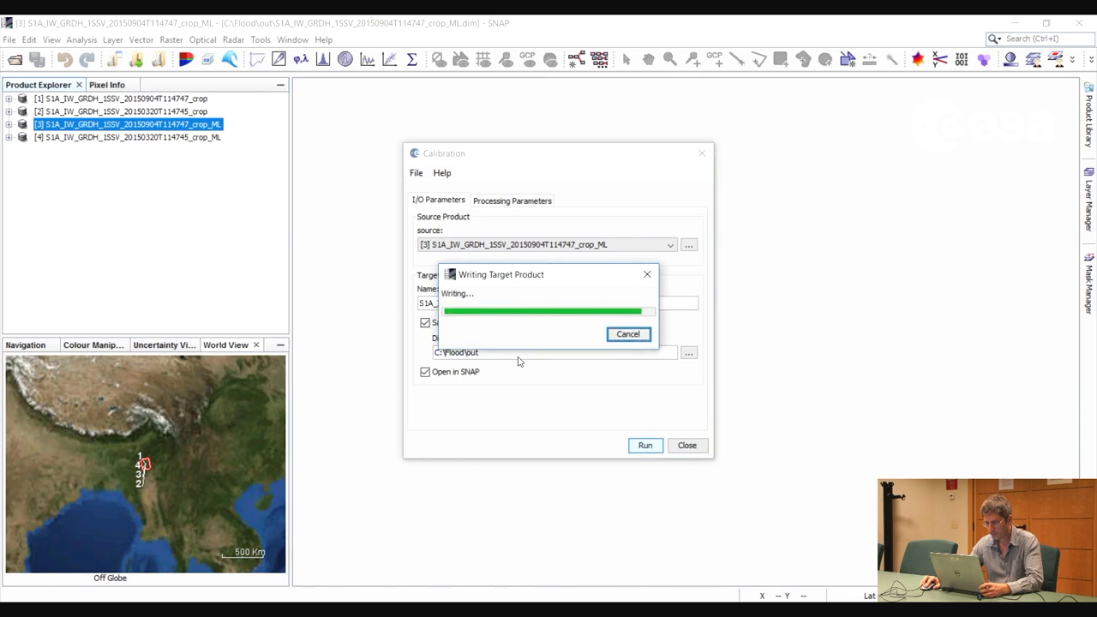
Calibrate the multilooked March product with the same settings, saving it with the _ML_Cal suffix, and close the Calibration dialog
left_click(660, 254)
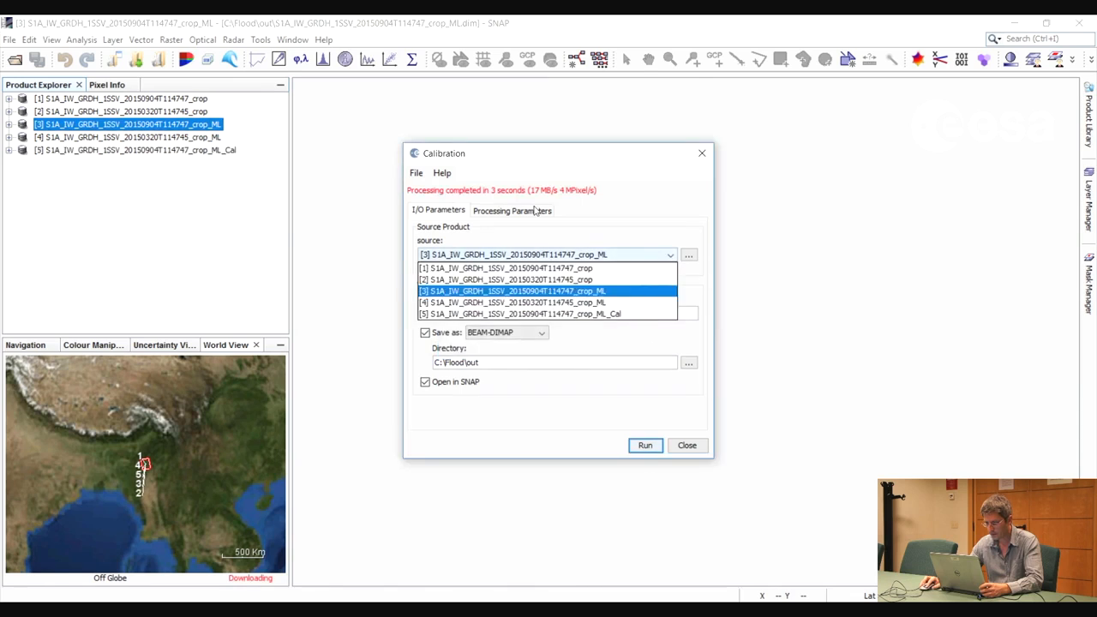
left_click(597, 303)
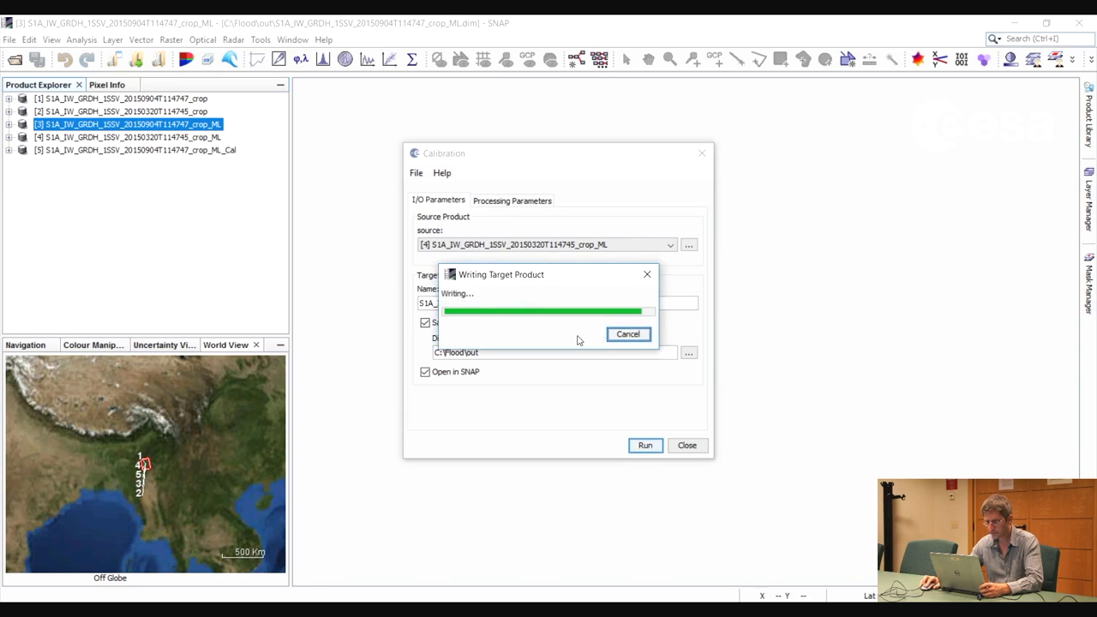
left_click(687, 446)
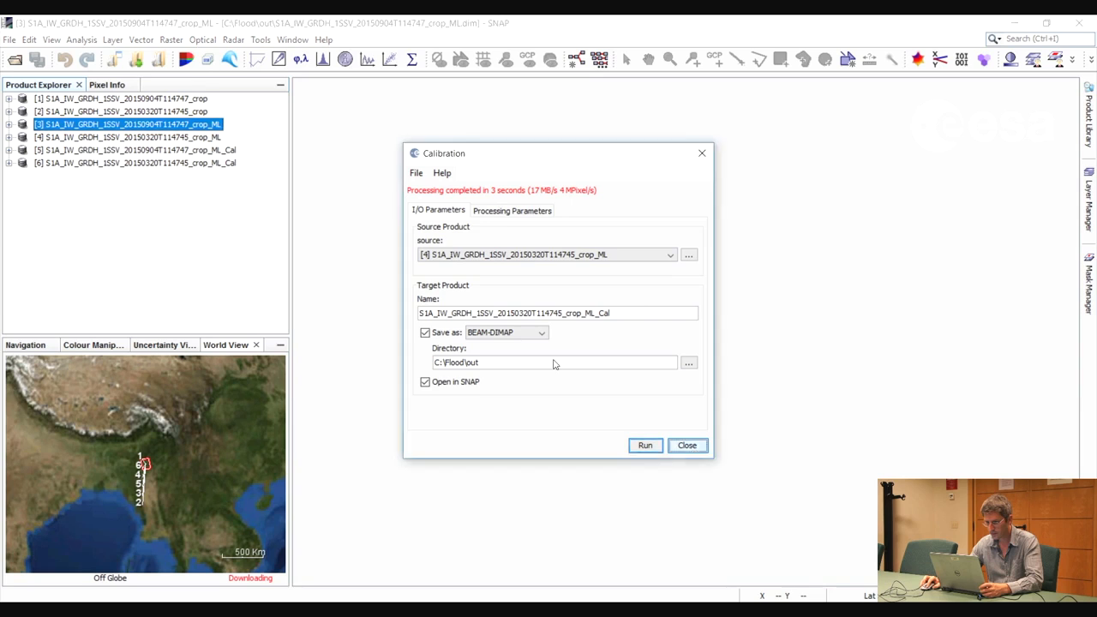
Display the Sigma0_VV bands of the calibrated September and March products in image views
left_click(8, 151)
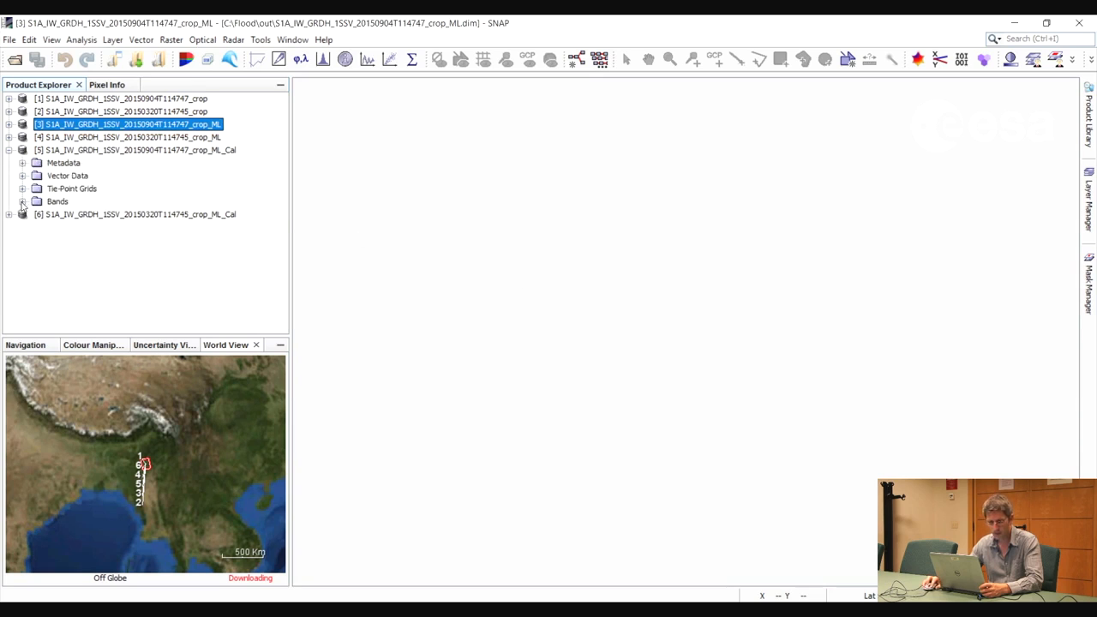
left_click(22, 201)
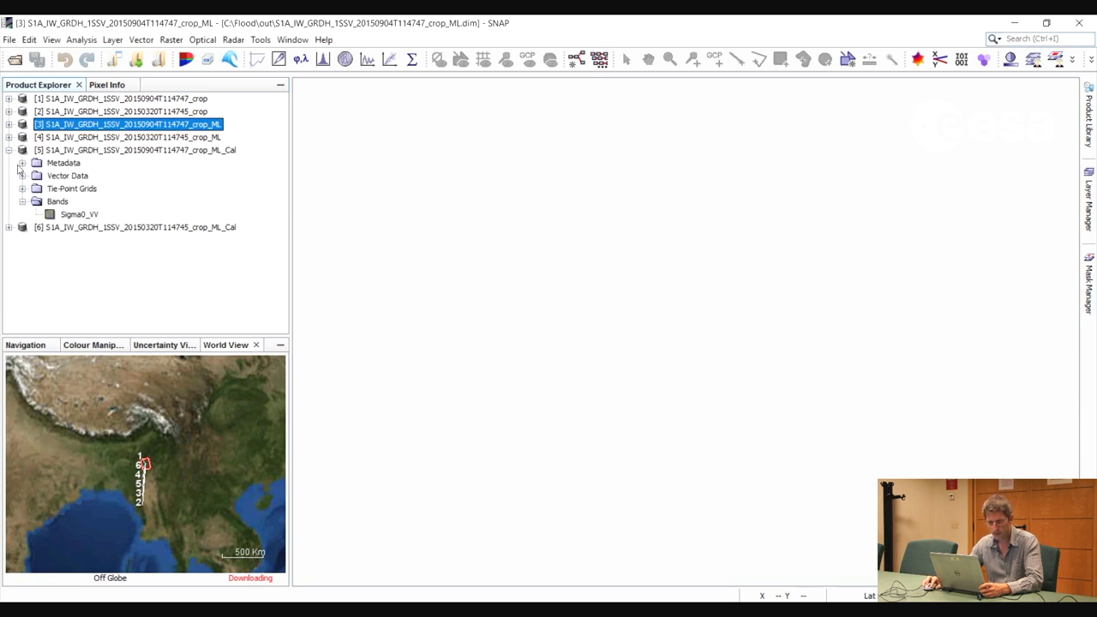
double_click(77, 215)
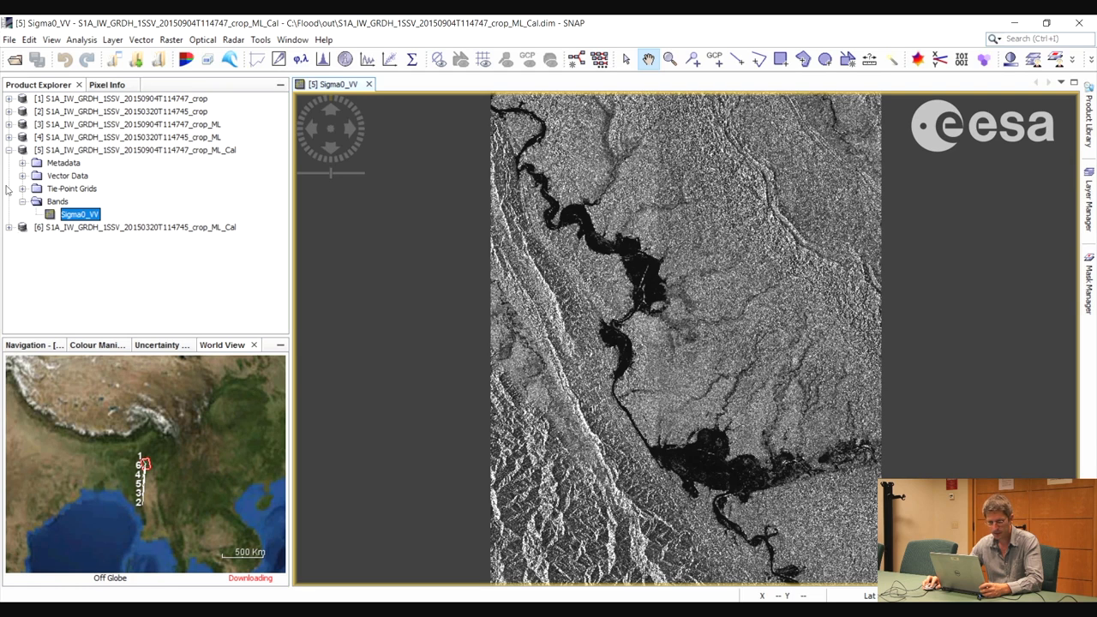
left_click(9, 227)
left_click(23, 279)
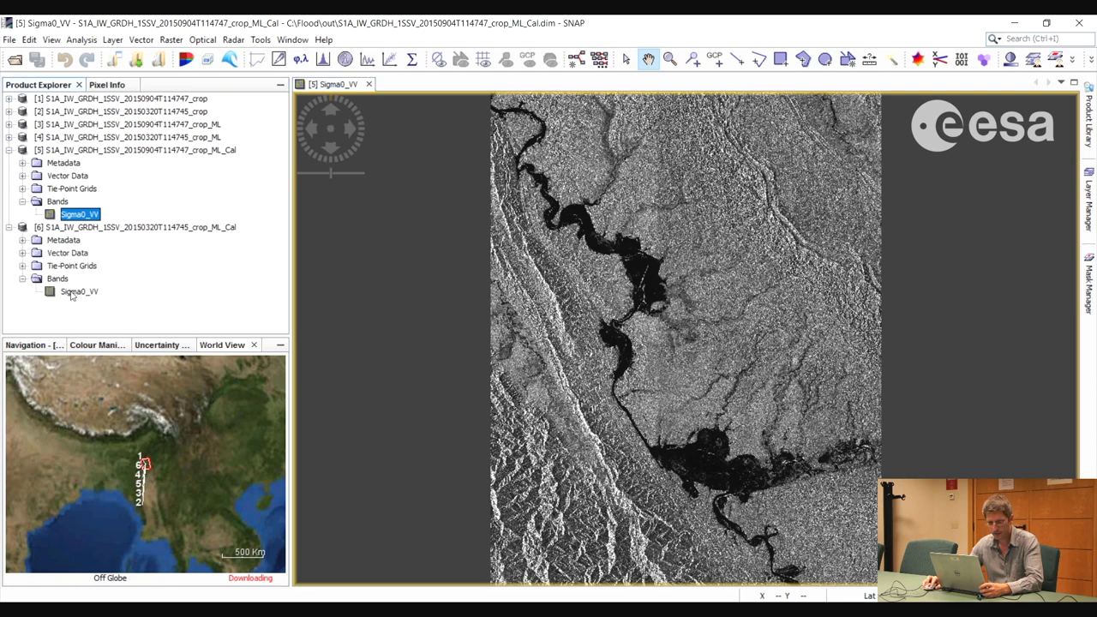
double_click(75, 292)
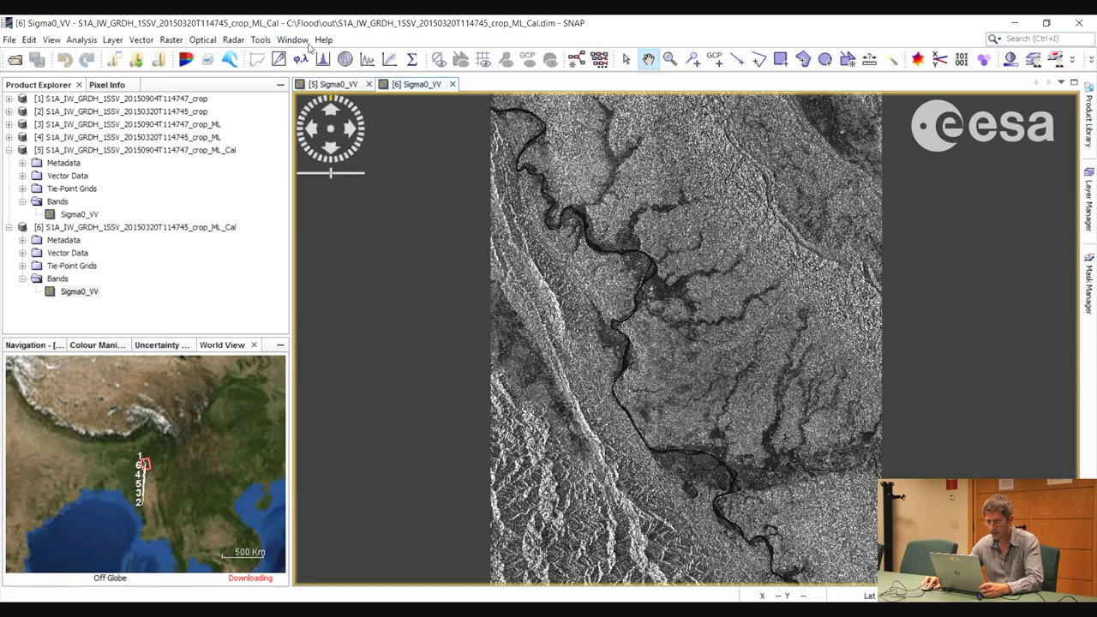
Tile the two Sigma0_VV image views side by side and bring the river area into view for comparison
left_click(294, 40)
left_click(326, 185)
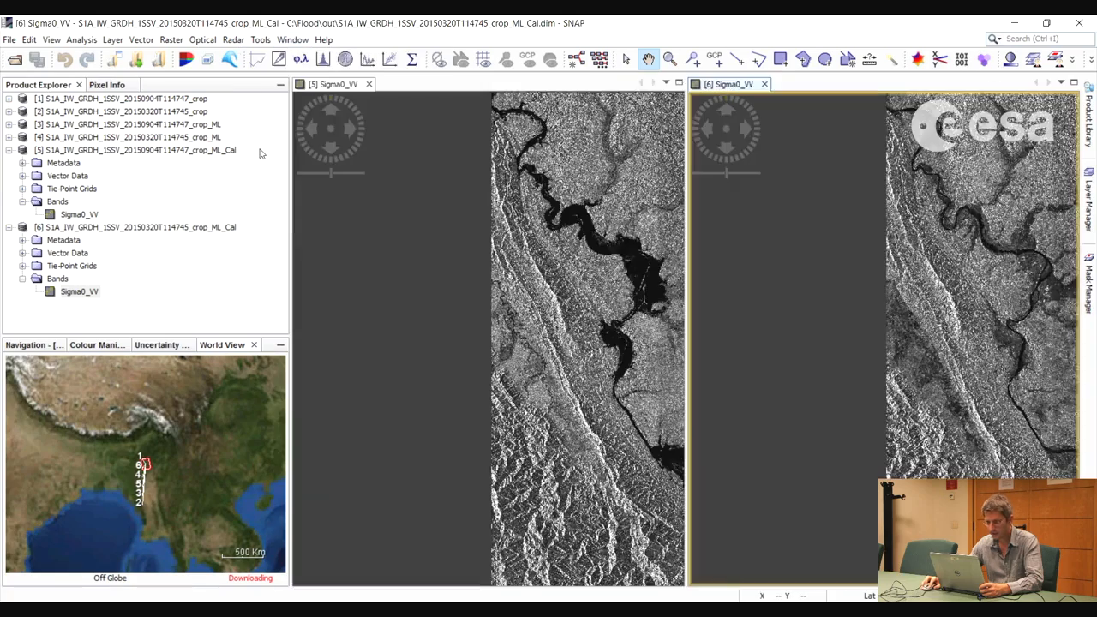
left_click_drag(602, 323, 406, 318)
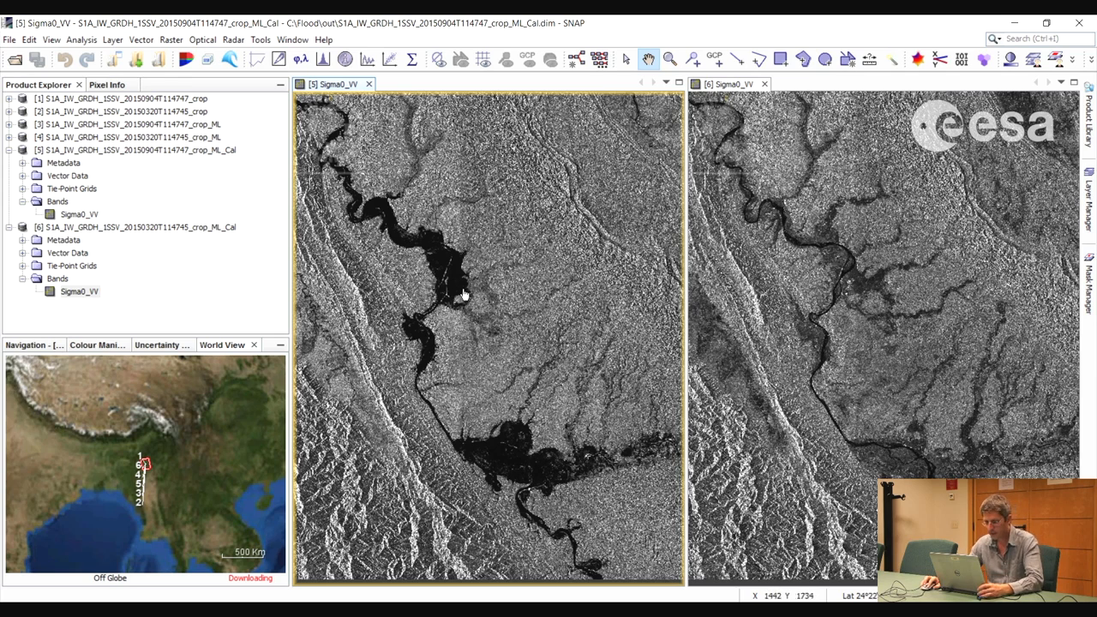
Show the histogram of the September Sigma0_VV band and convert the band to dB as a new virtual band
left_click(93, 344)
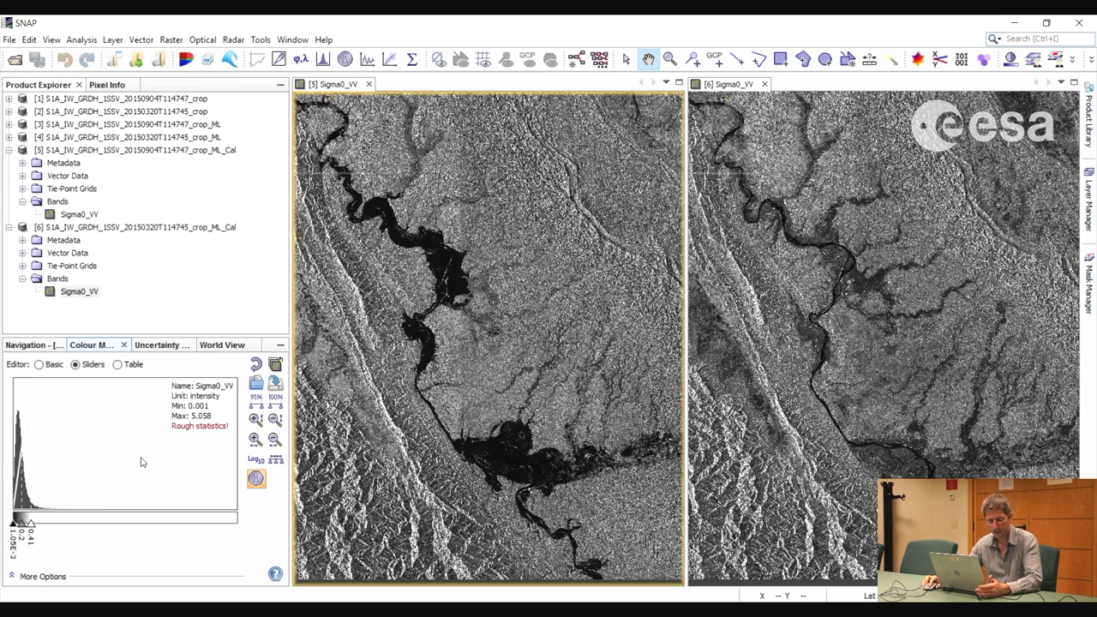
left_click(76, 215)
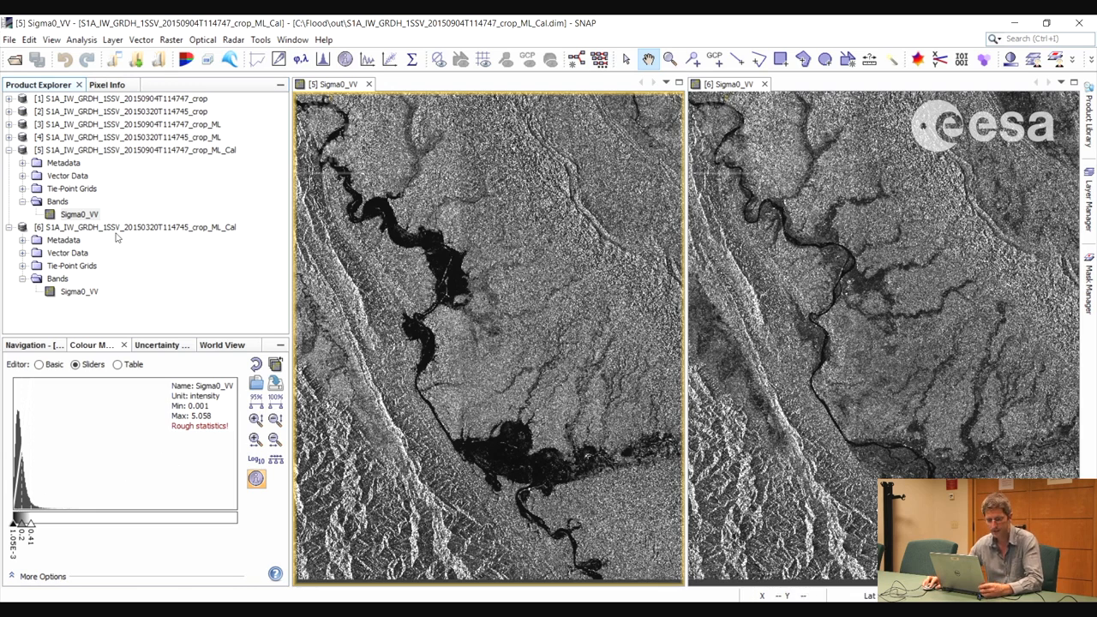
right_click(80, 215)
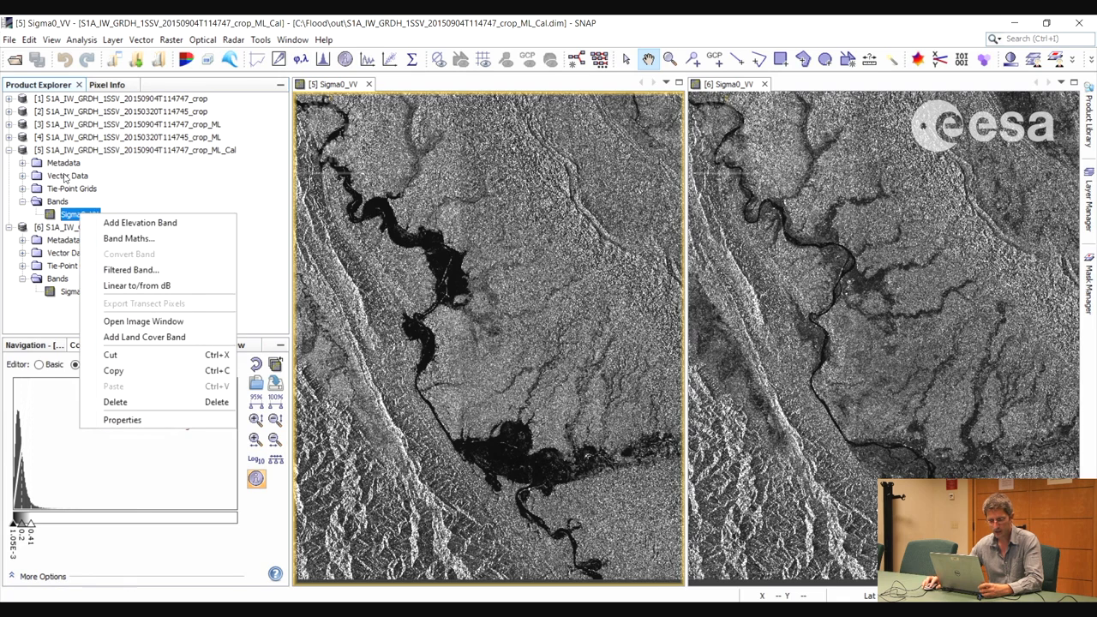
left_click(119, 290)
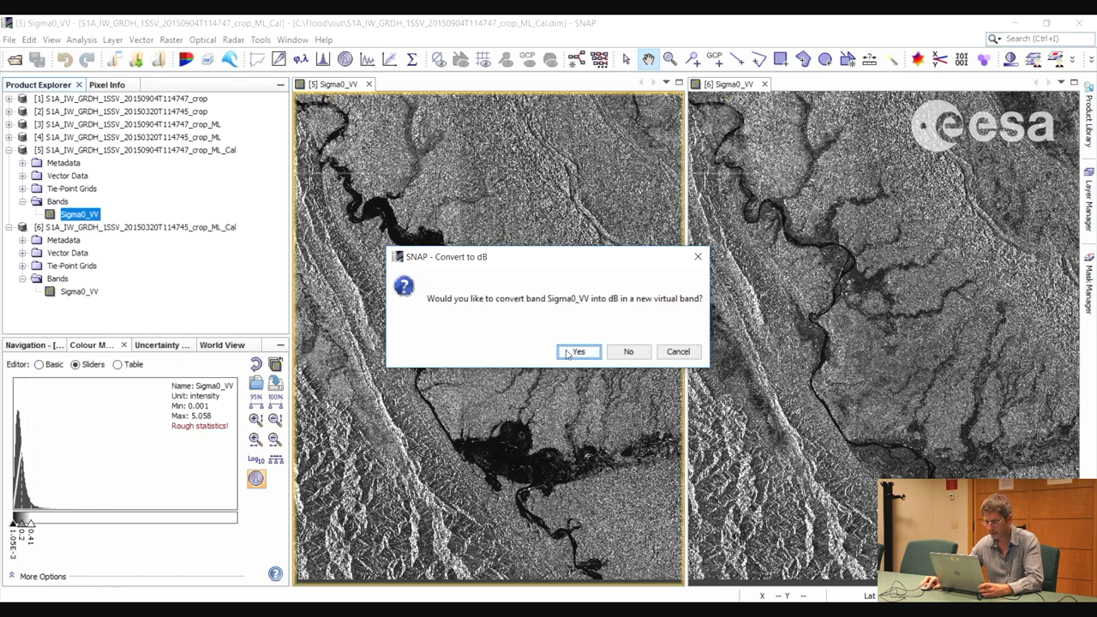
key("Return")
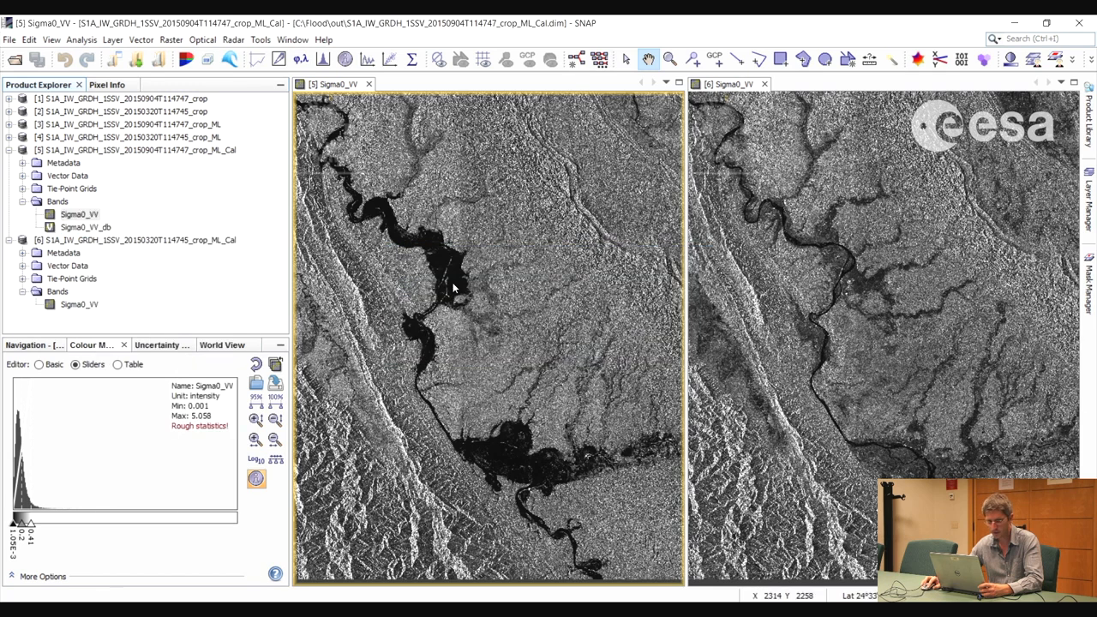
Convert the Sigma0_VV band of the calibrated March product to dB as a new virtual band
left_click(75, 305)
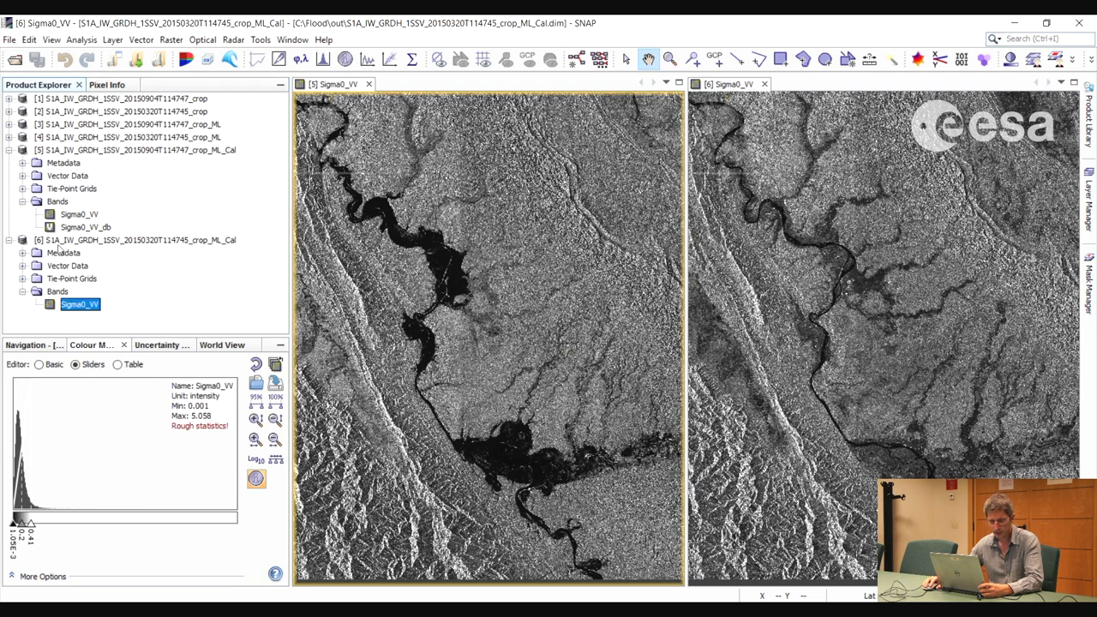
right_click(76, 306)
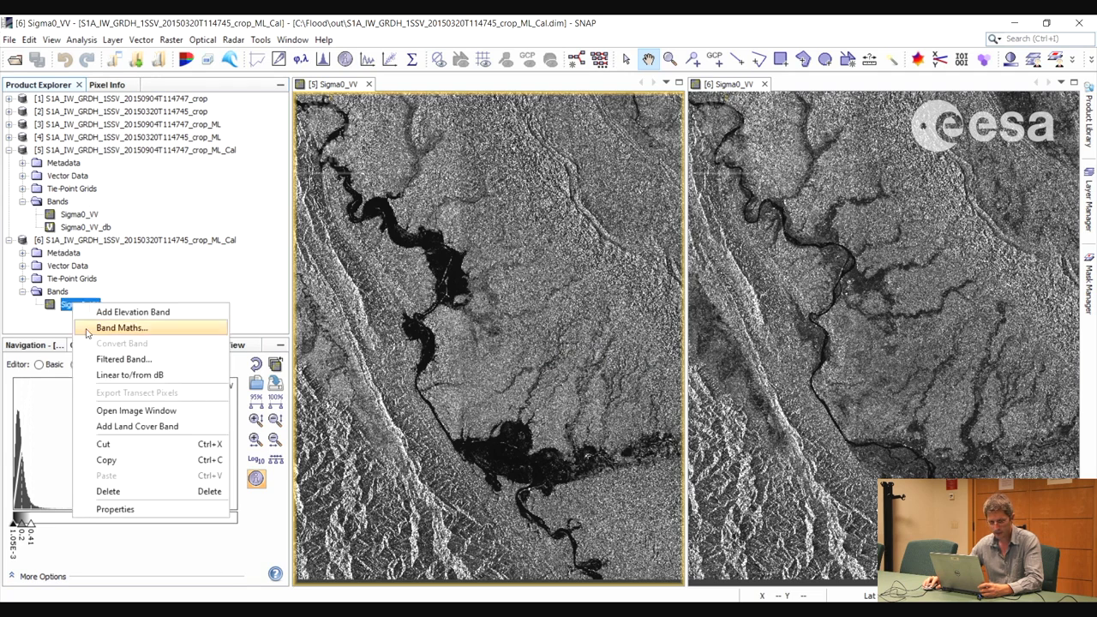
left_click(129, 374)
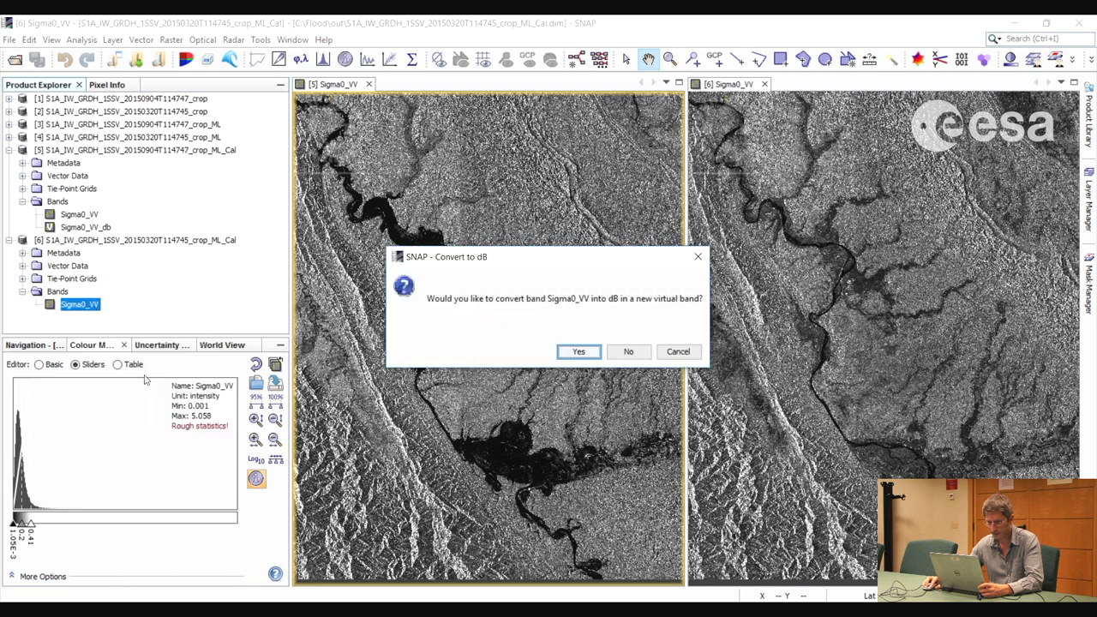
left_click(578, 351)
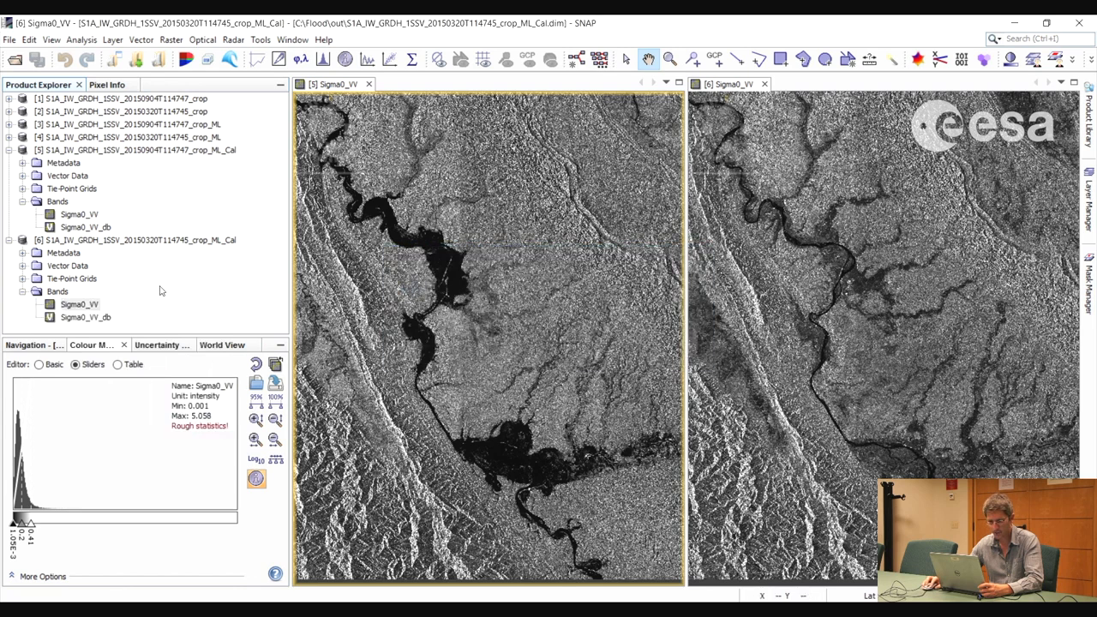
Display the September and March Sigma0_VV_db bands and tile all four image views evenly to compare them with the linear bands
double_click(86, 227)
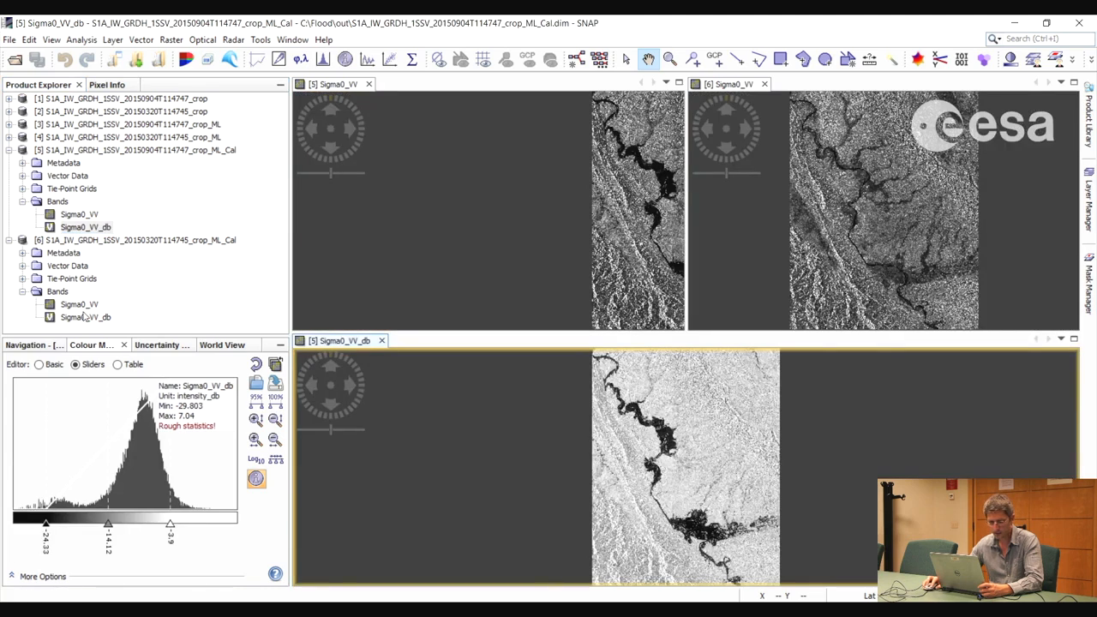
double_click(82, 317)
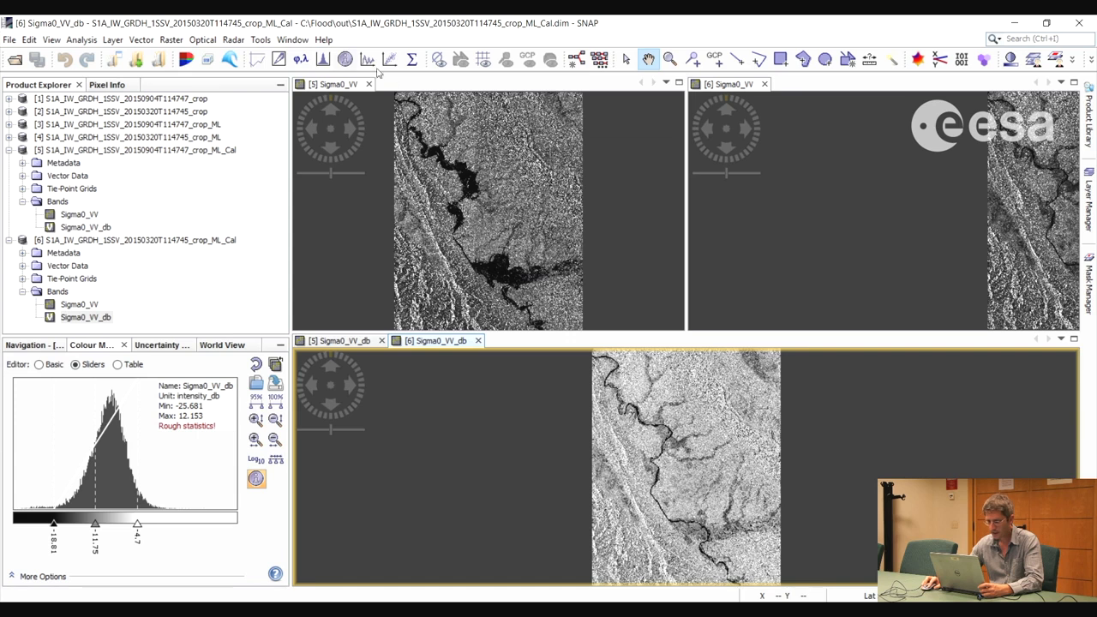
left_click(292, 40)
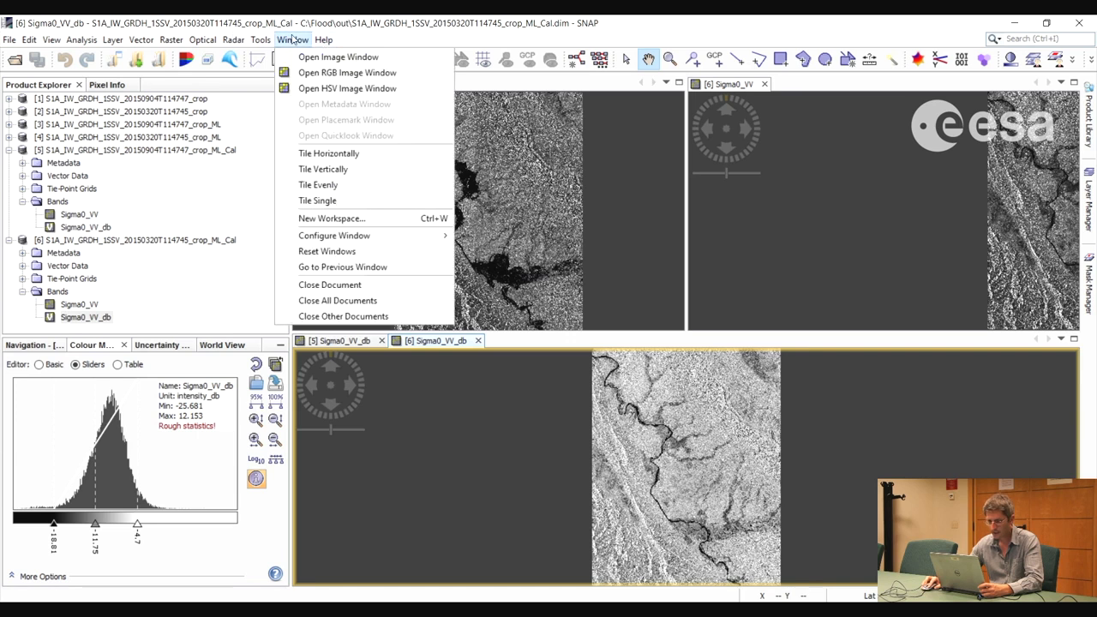
left_click(329, 185)
left_click_drag(609, 407, 472, 446)
left_click_drag(477, 259, 490, 262)
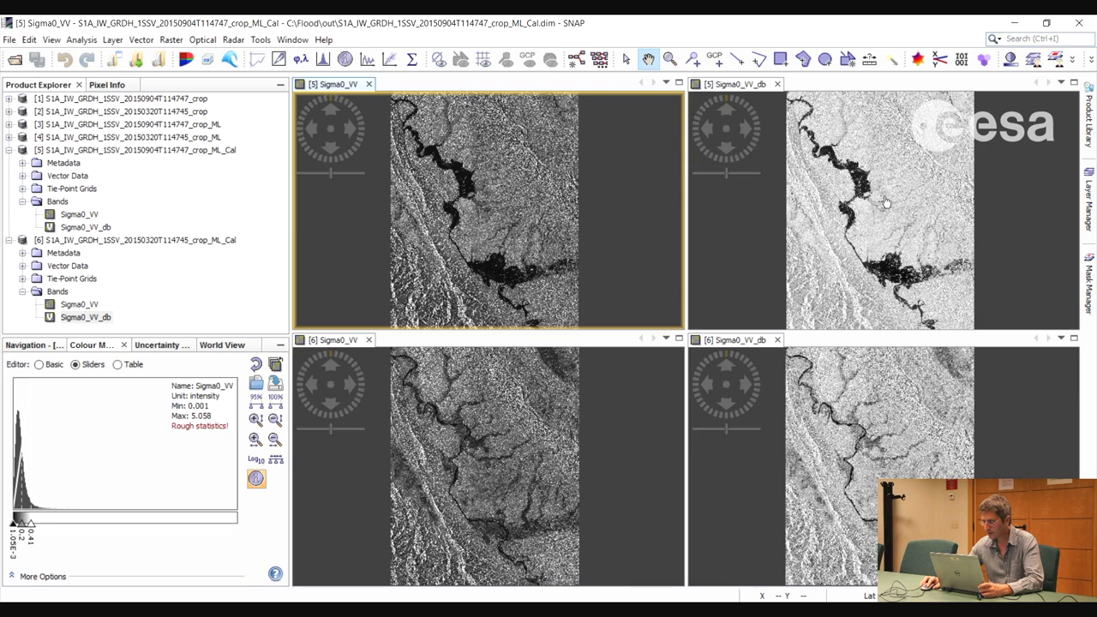
Raise the white point of the September Sigma0_VV_db display to about -1.88, and close all four image views
left_click_drag(889, 216, 901, 211)
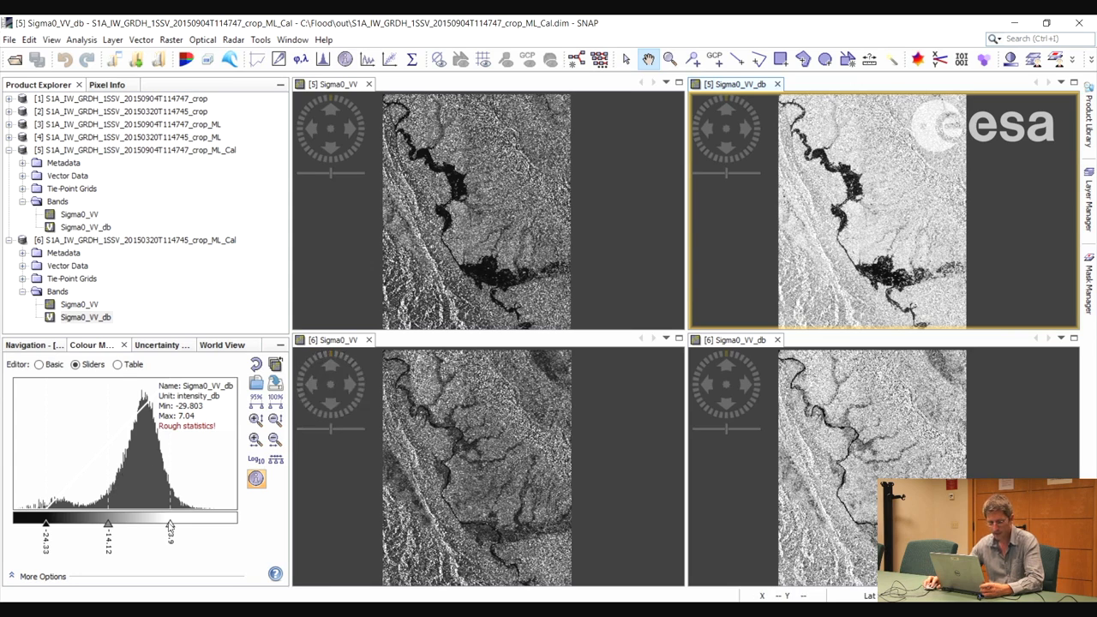
left_click_drag(171, 523, 182, 525)
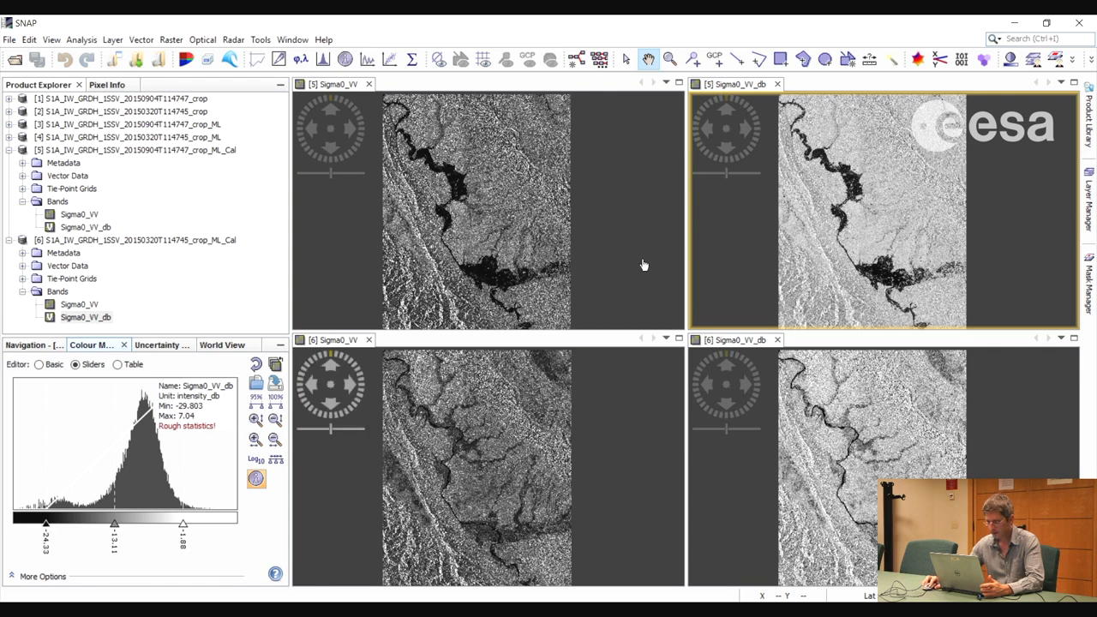
left_click(369, 84)
left_click(369, 84)
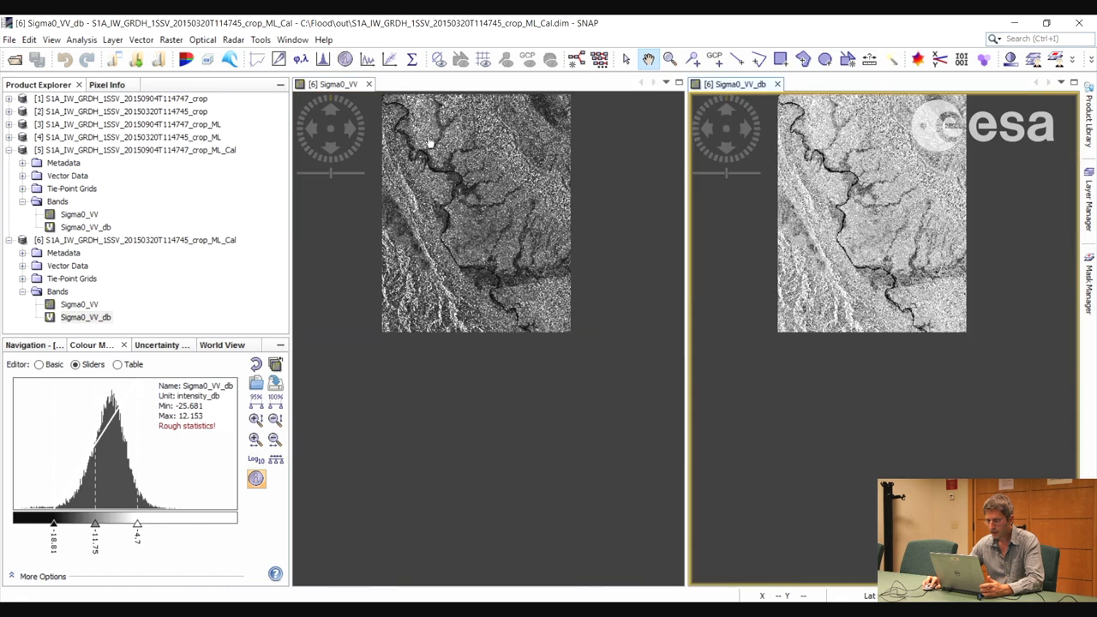
left_click(369, 84)
left_click(384, 84)
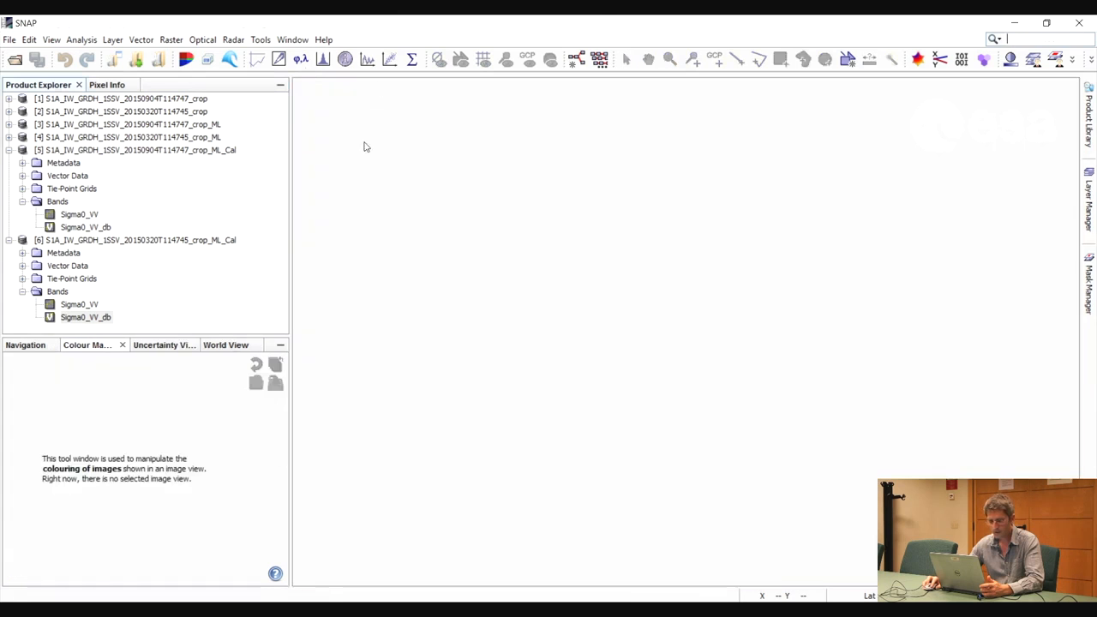
Run Range Doppler Terrain Correction on the calibrated September product with default parameters, saving it as BEAM-DIMAP in C:\Flood\out with the _ML_Cal_TC suffix
left_click(141, 151)
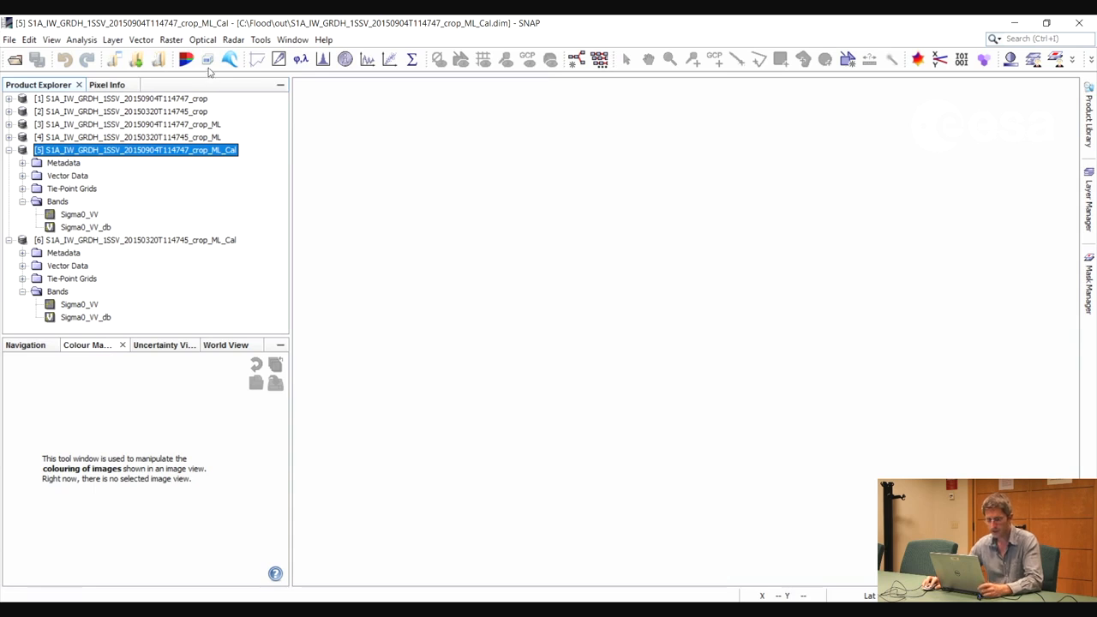
left_click(231, 41)
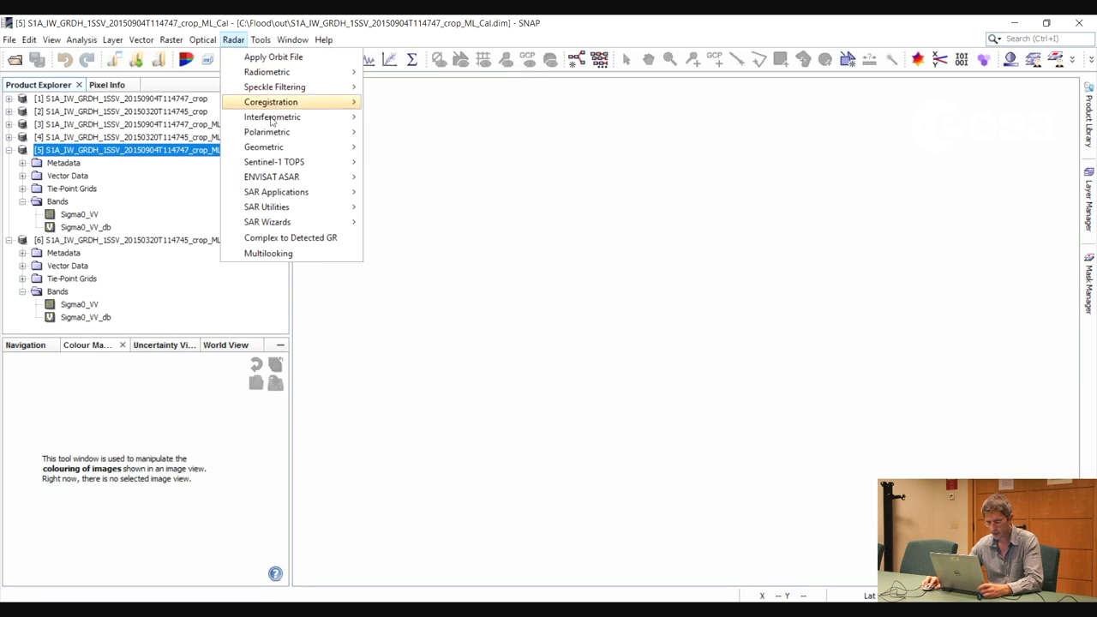
mouse_move(413, 153)
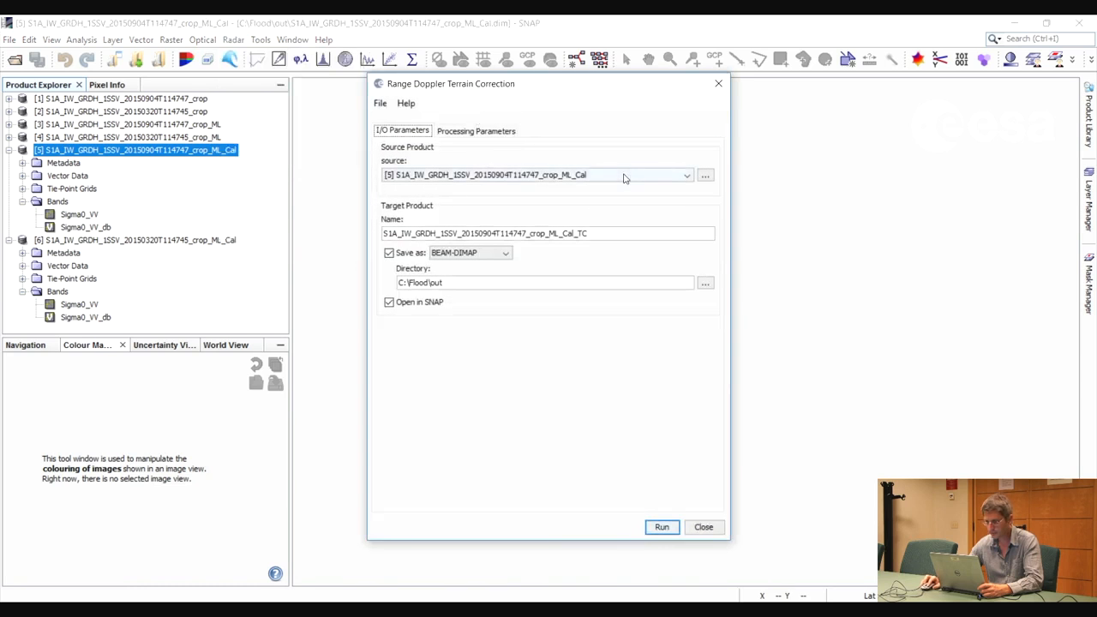
left_click(484, 133)
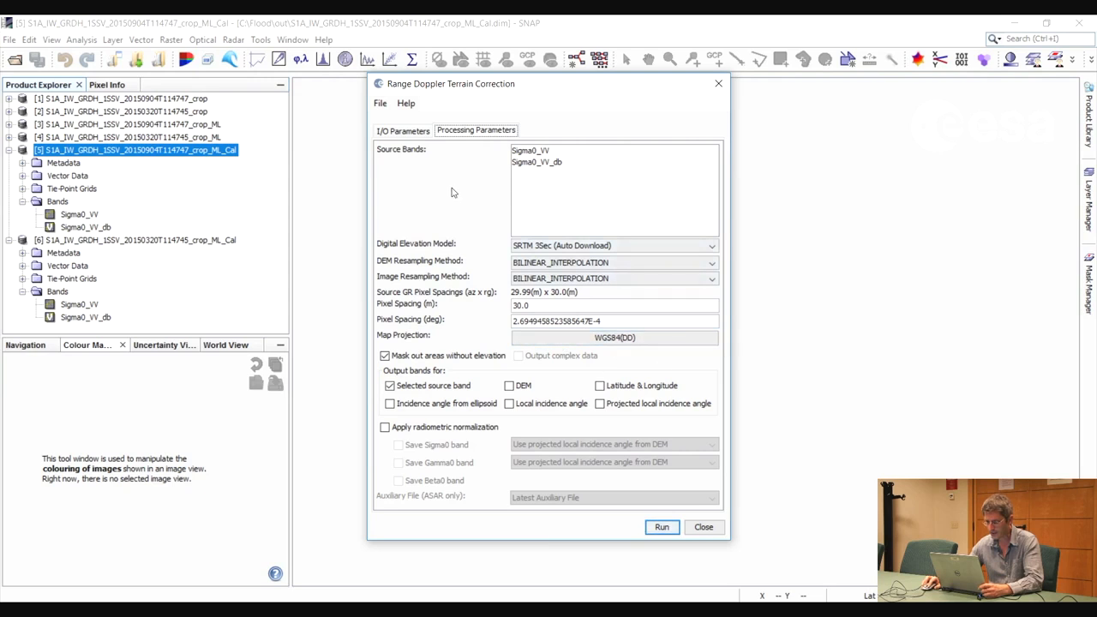
left_click(399, 131)
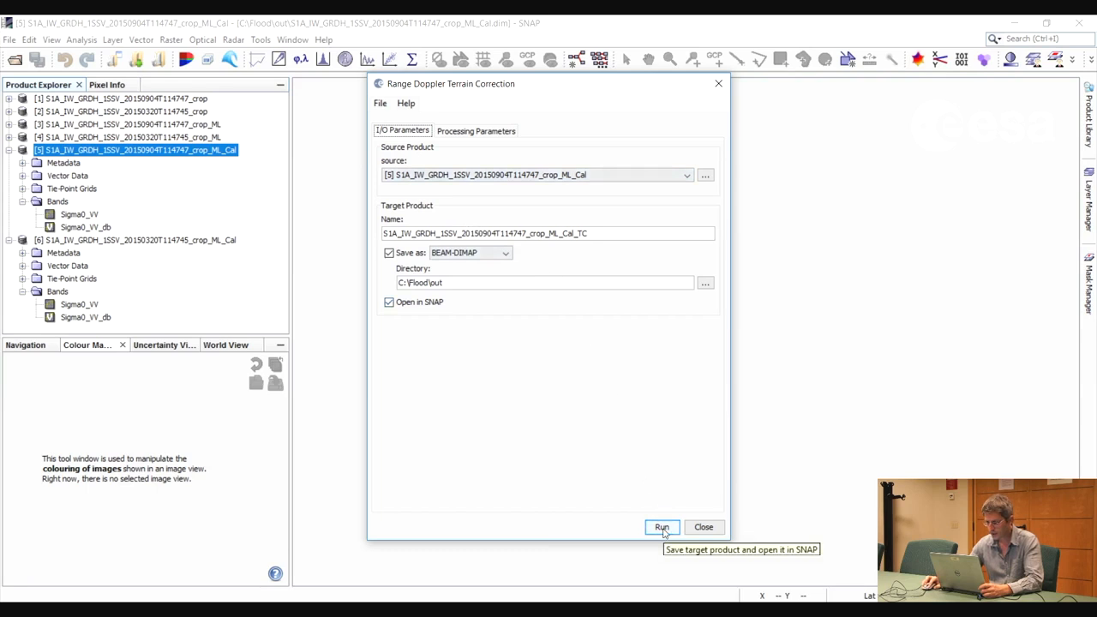
left_click(578, 233)
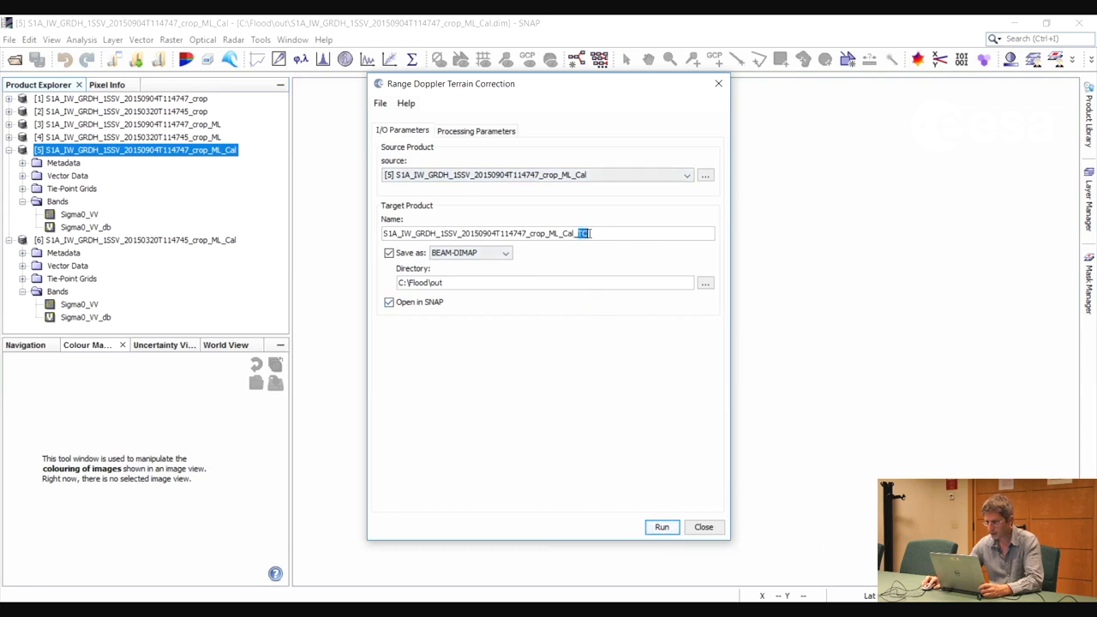
left_click(584, 233)
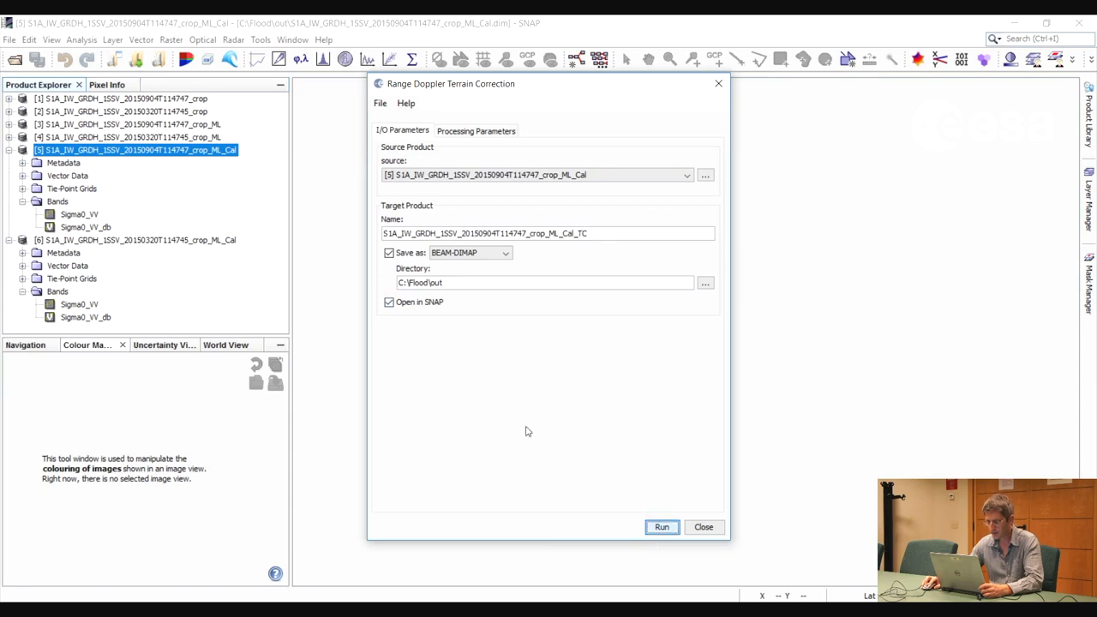
key("Return")
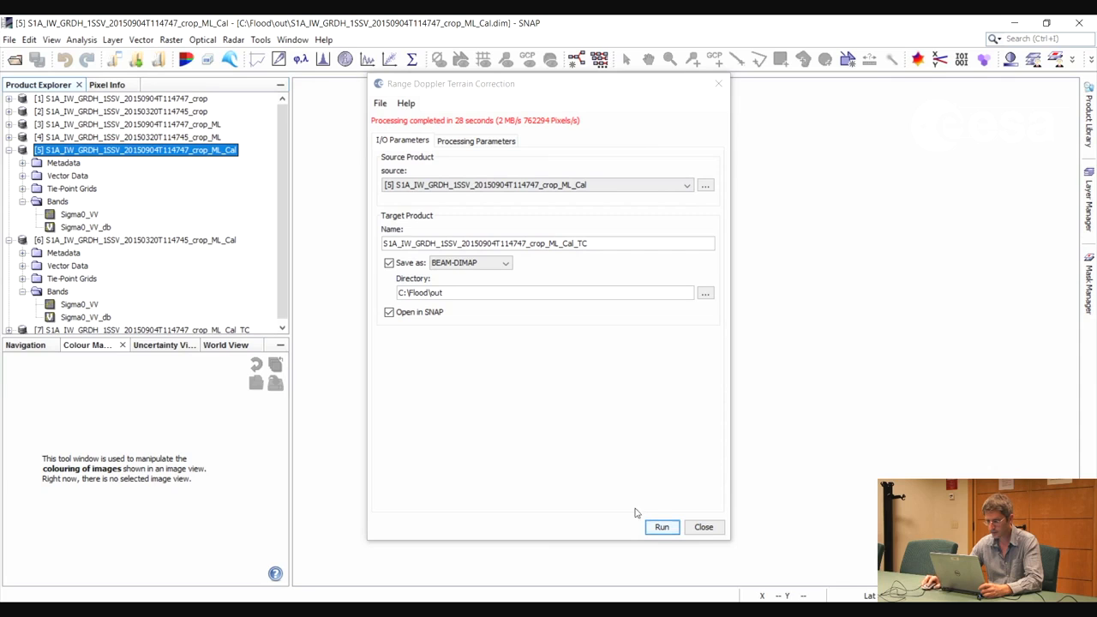
Terrain-correct the calibrated March product with the same settings, saving it with the _ML_Cal_TC suffix, and close the terrain correction dialog
left_click(691, 187)
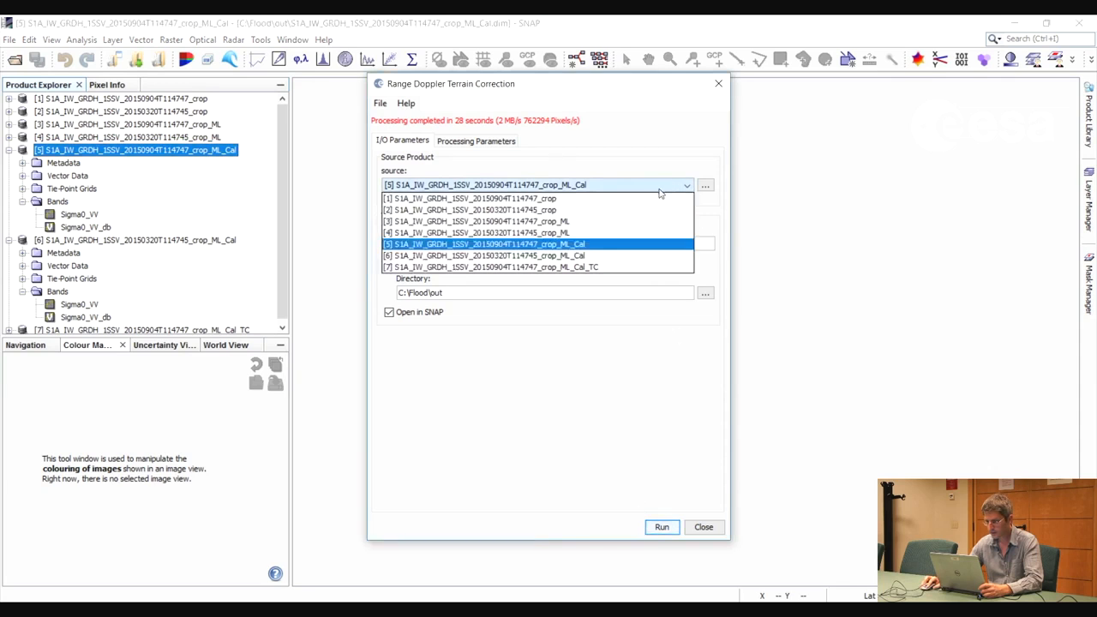
left_click(573, 258)
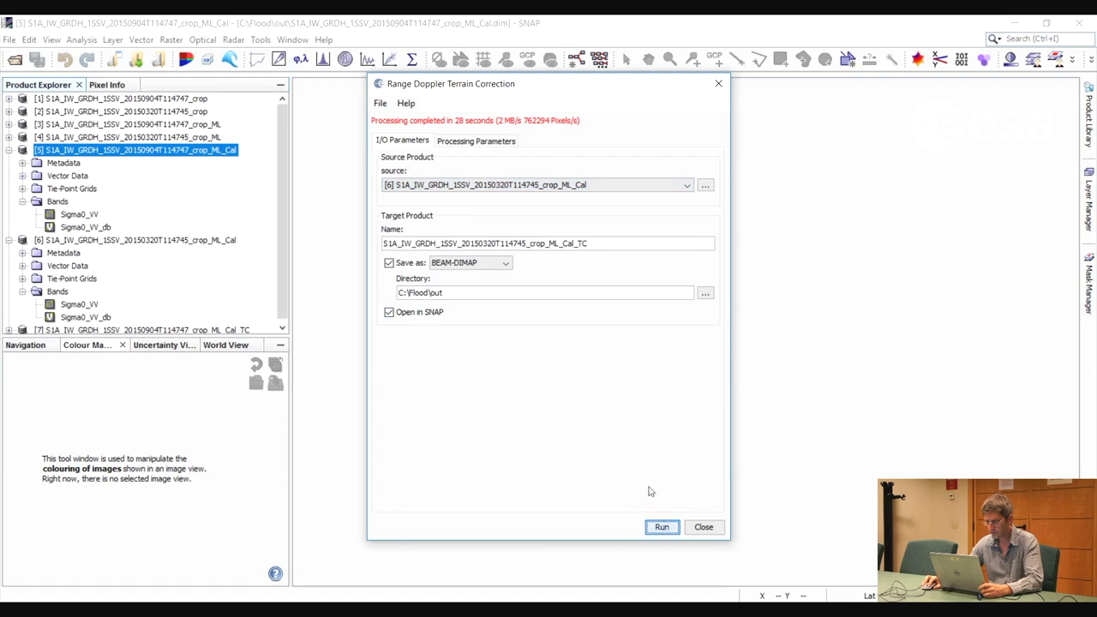
key("Return")
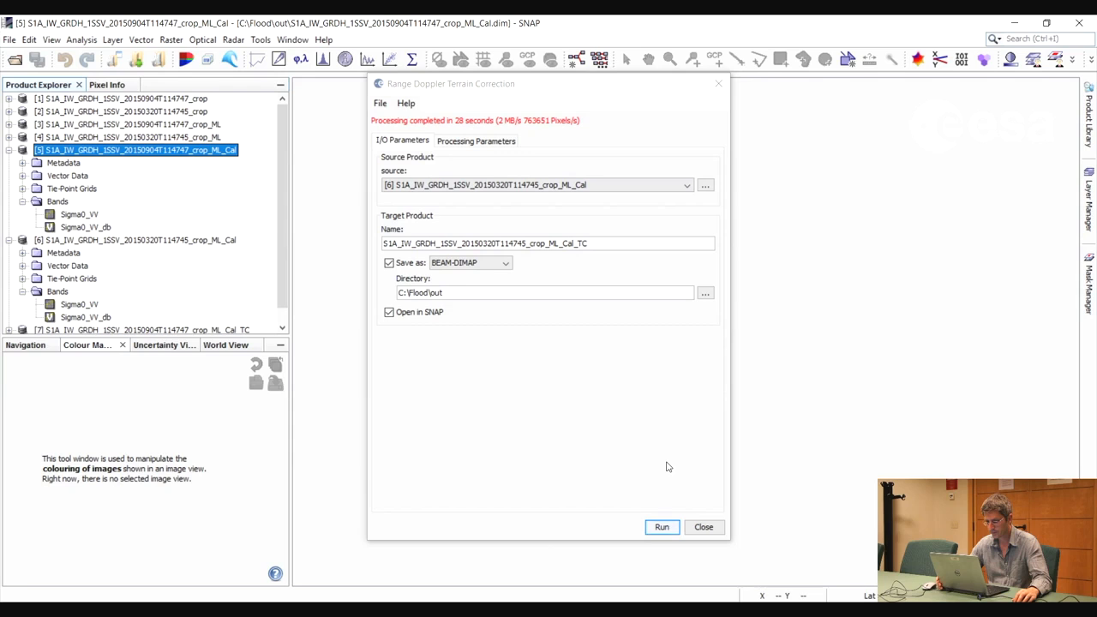
left_click(703, 527)
View the Sigma0_VV band of the terrain-corrected September product and close its image view
left_click_drag(282, 177, 284, 233)
left_click(9, 315)
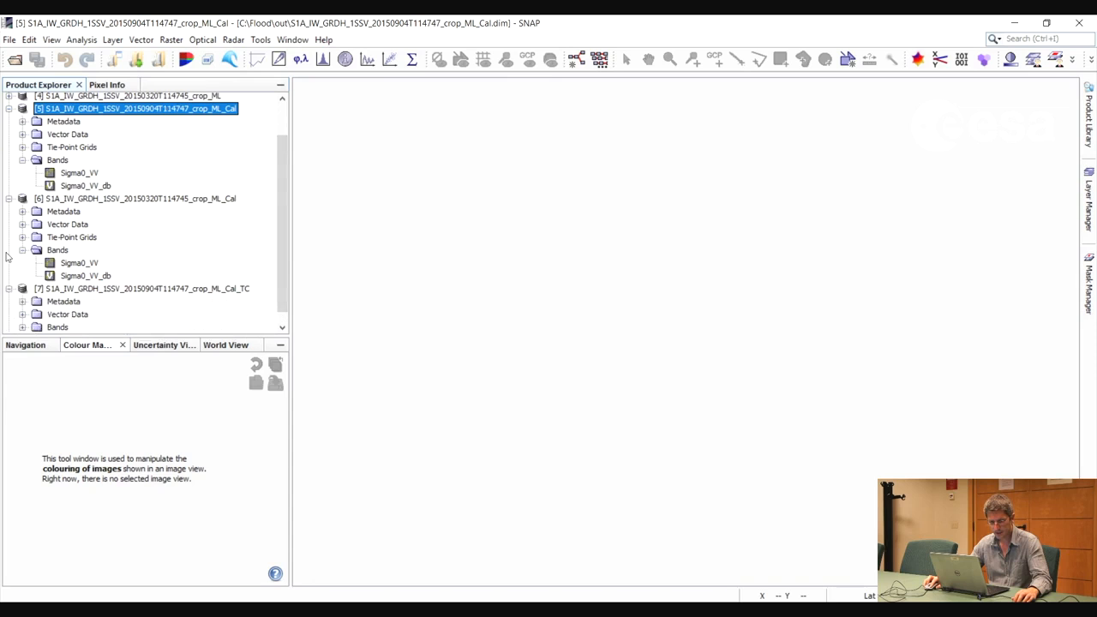
left_click(23, 328)
double_click(75, 328)
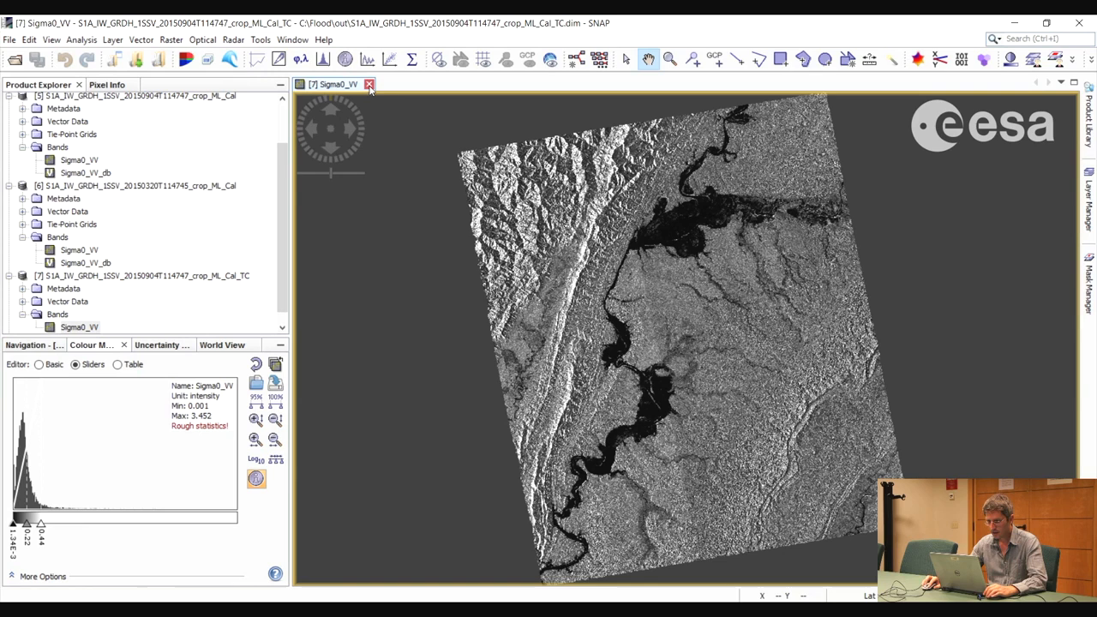
left_click(368, 84)
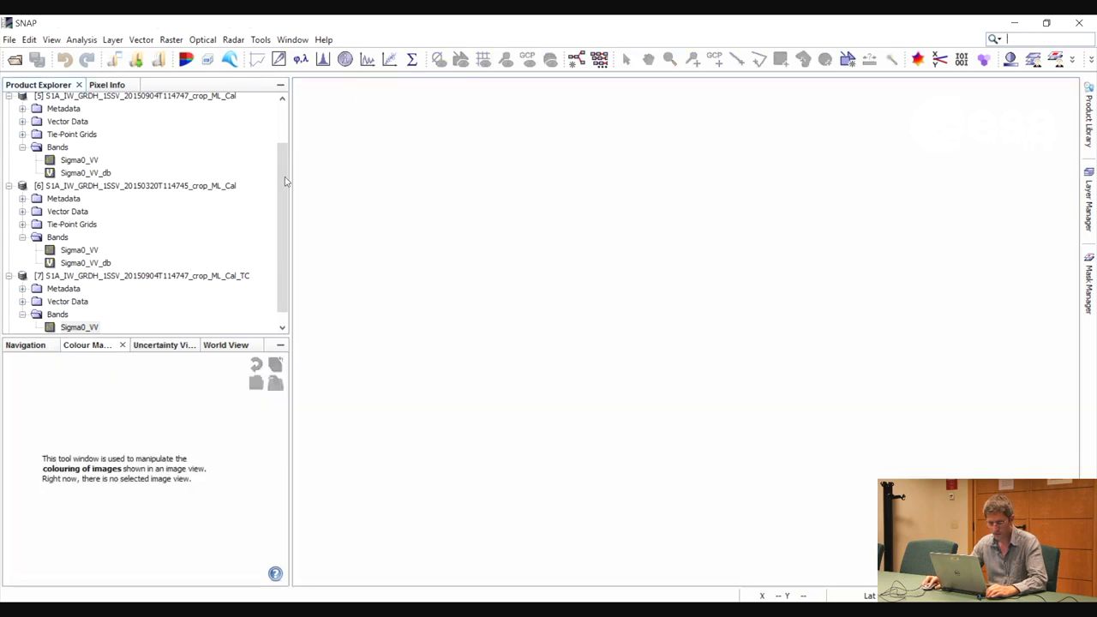
Convert the Sigma0_VV band of the terrain-corrected September product to dB in a new virtual band
right_click(87, 328)
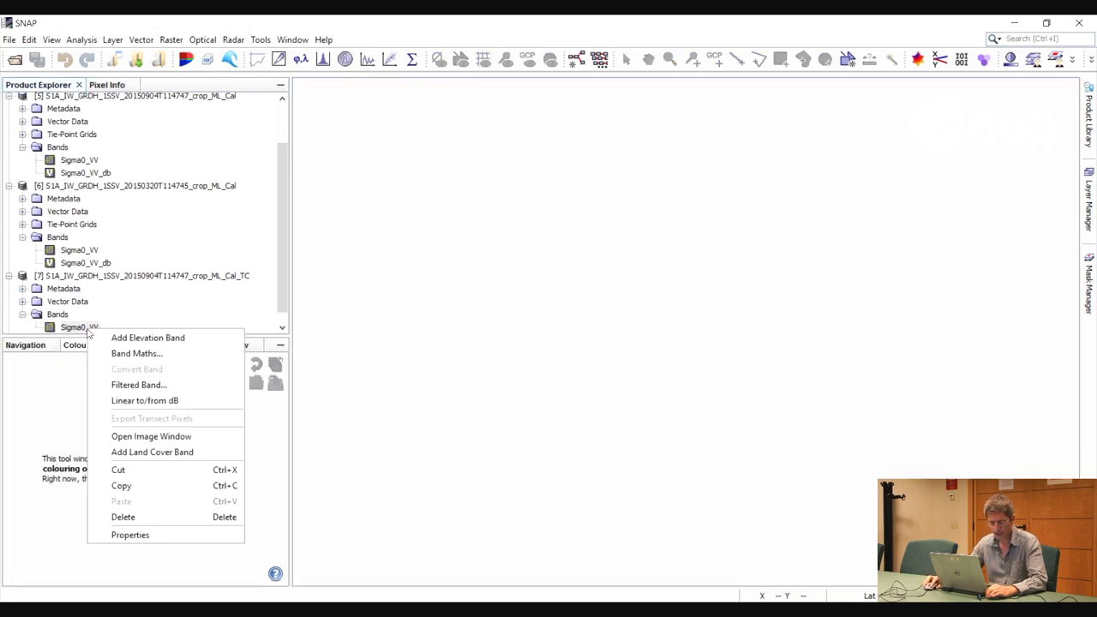
left_click(144, 400)
left_click(578, 352)
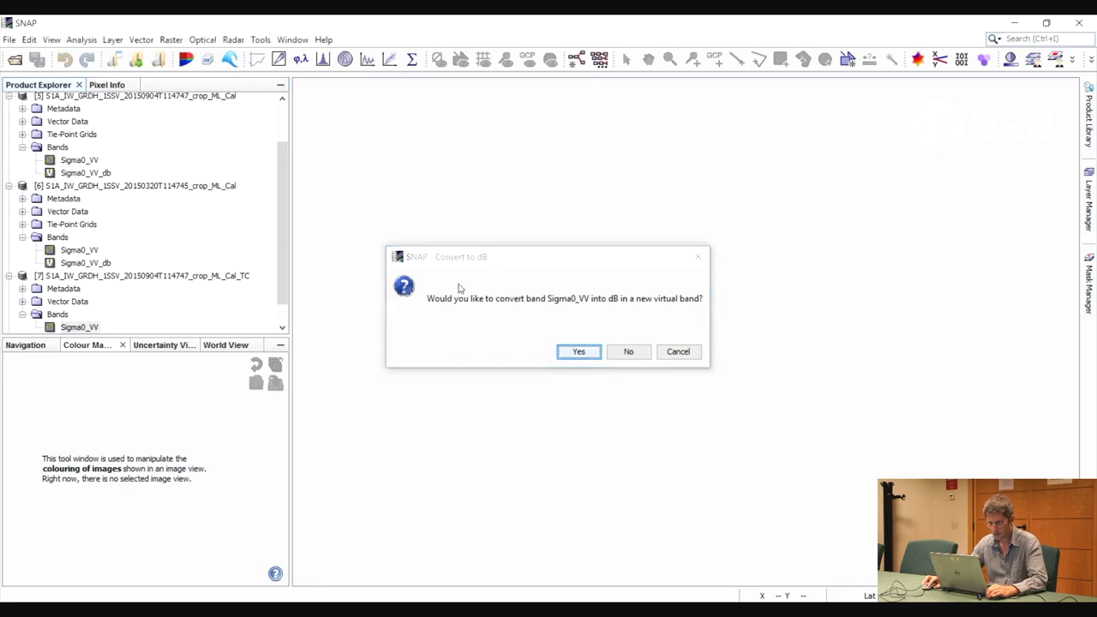
Convert the virtual Sigma0_VV_db band of the terrain-corrected September product into a real band
left_click_drag(281, 233, 280, 257)
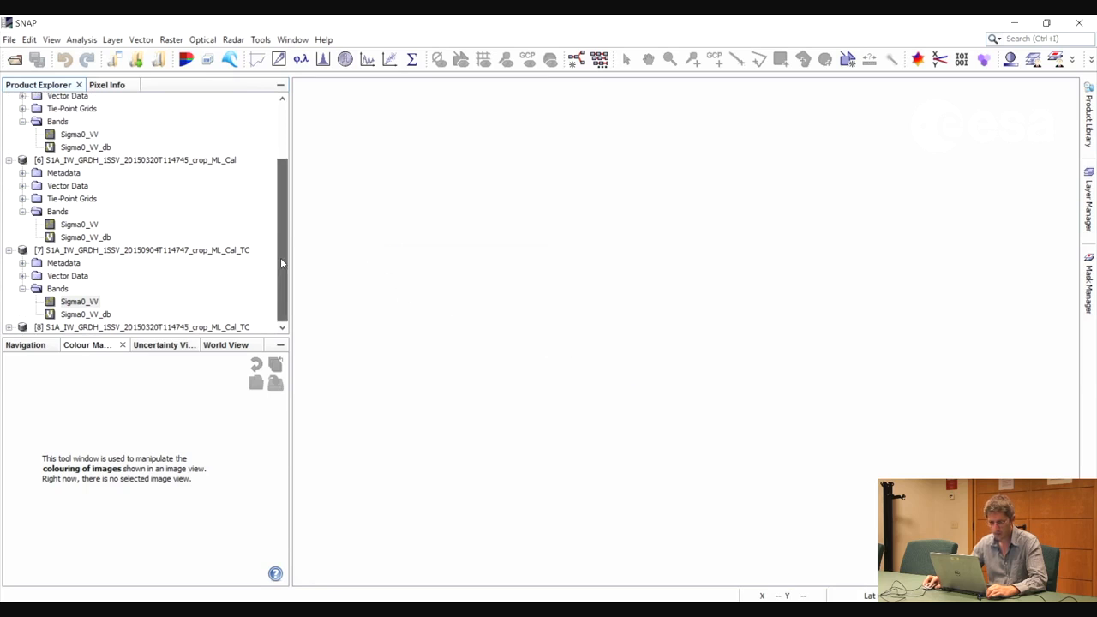
right_click(91, 314)
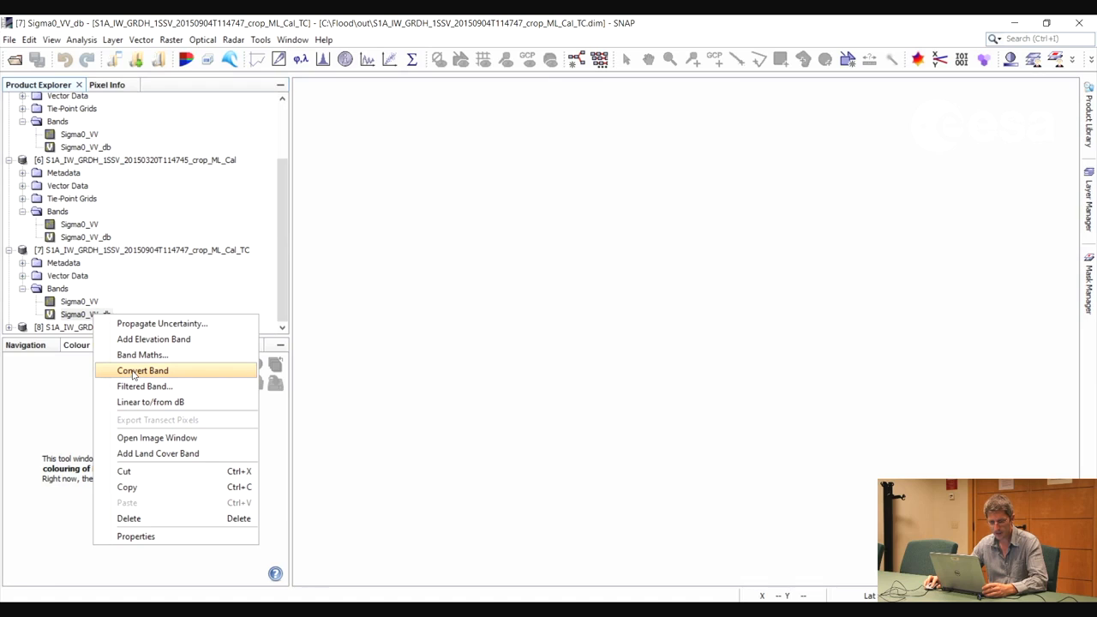
key("Return")
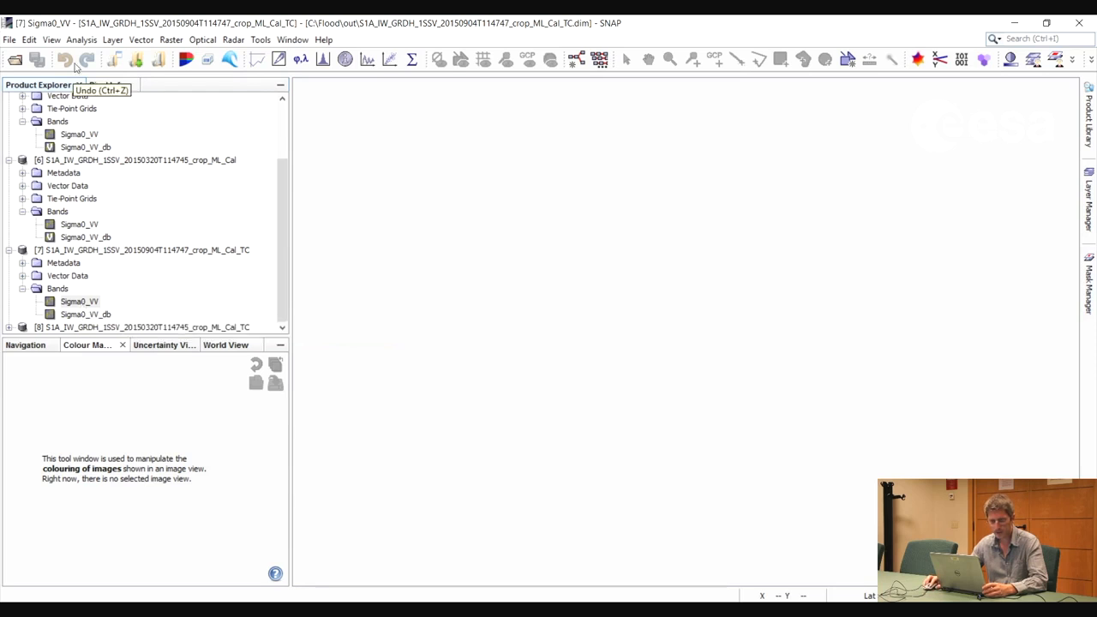
left_click(9, 40)
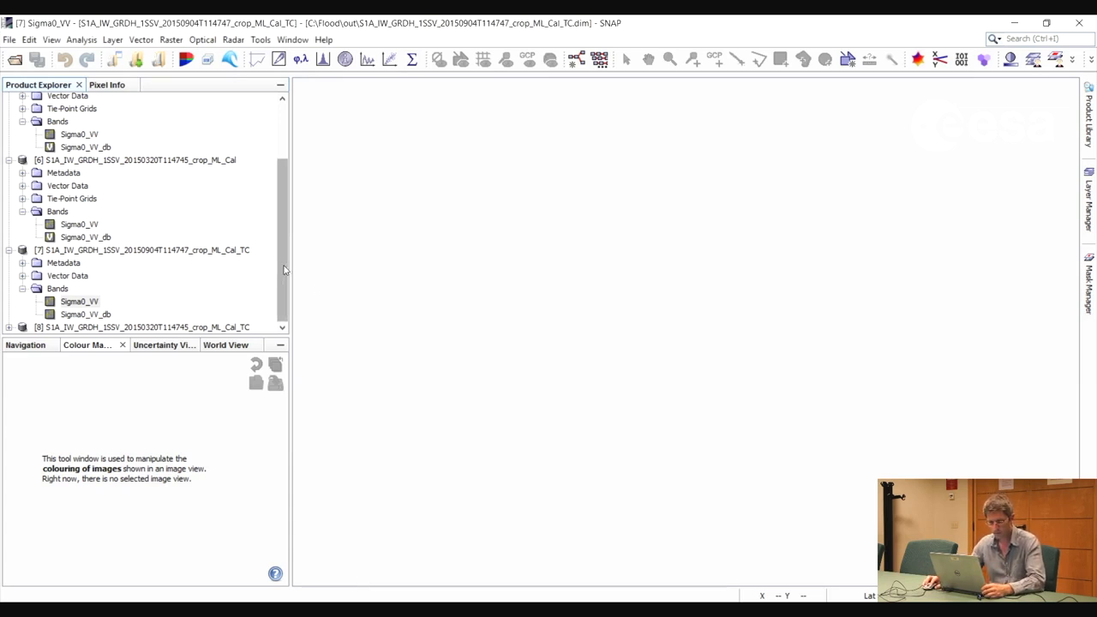
Convert the Sigma0_VV band of the terrain-corrected March product to dB in a new virtual band
left_click(89, 327)
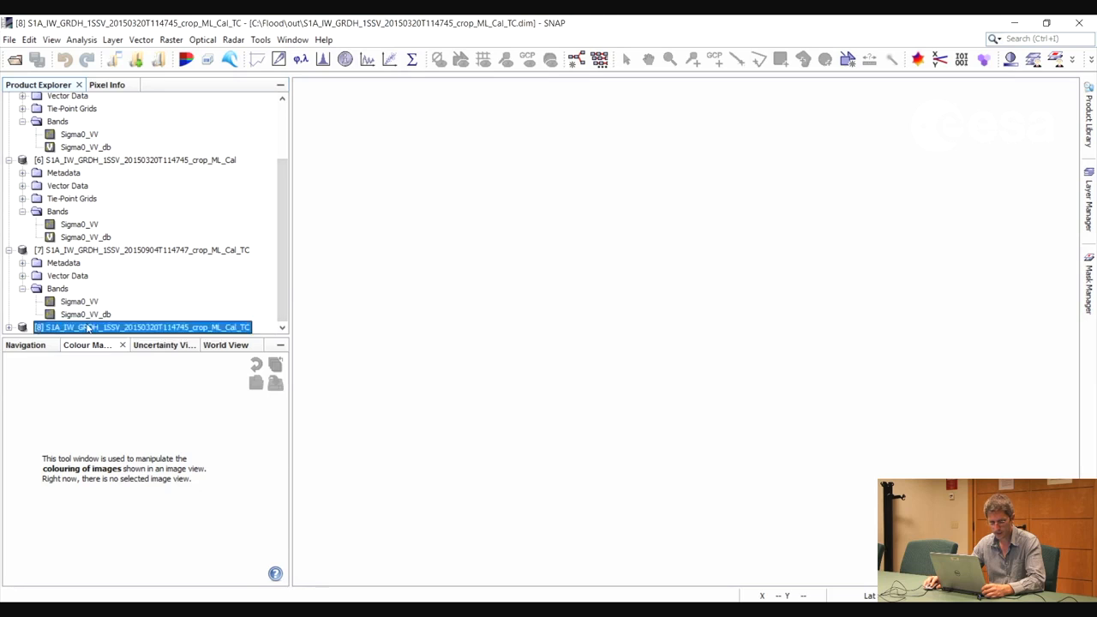
left_click(9, 328)
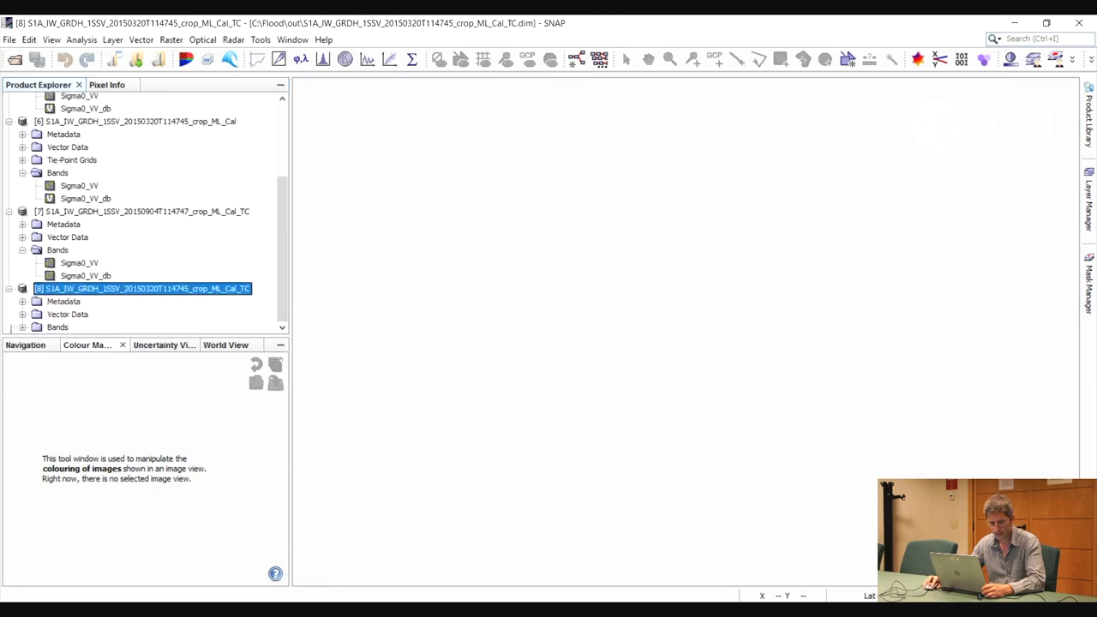
left_click(22, 327)
left_click(81, 328)
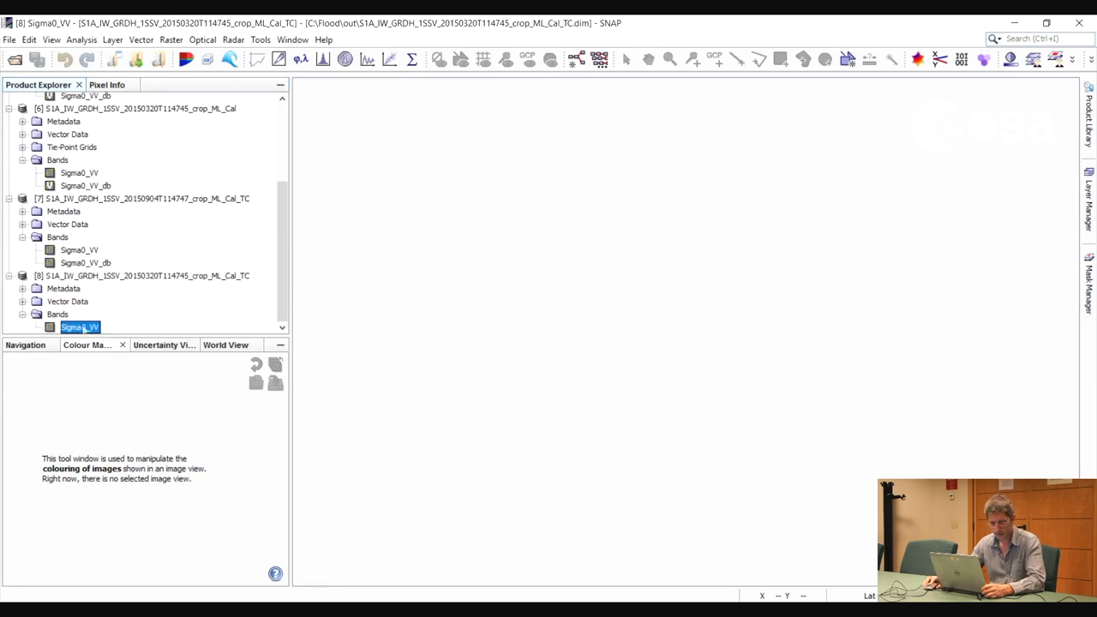
right_click(84, 328)
left_click(141, 397)
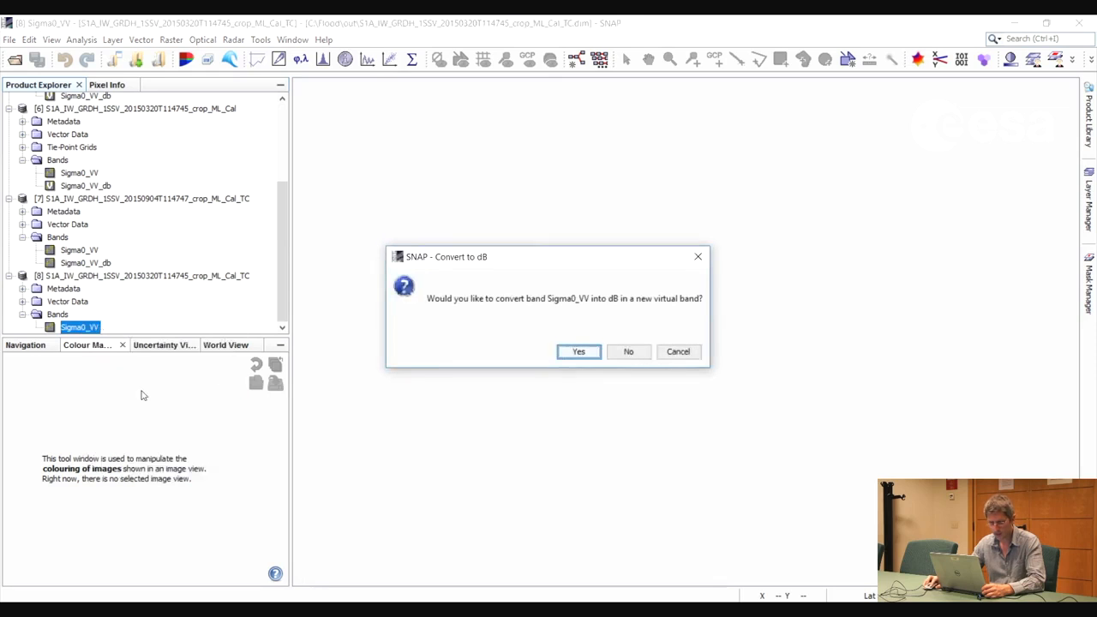
left_click(576, 352)
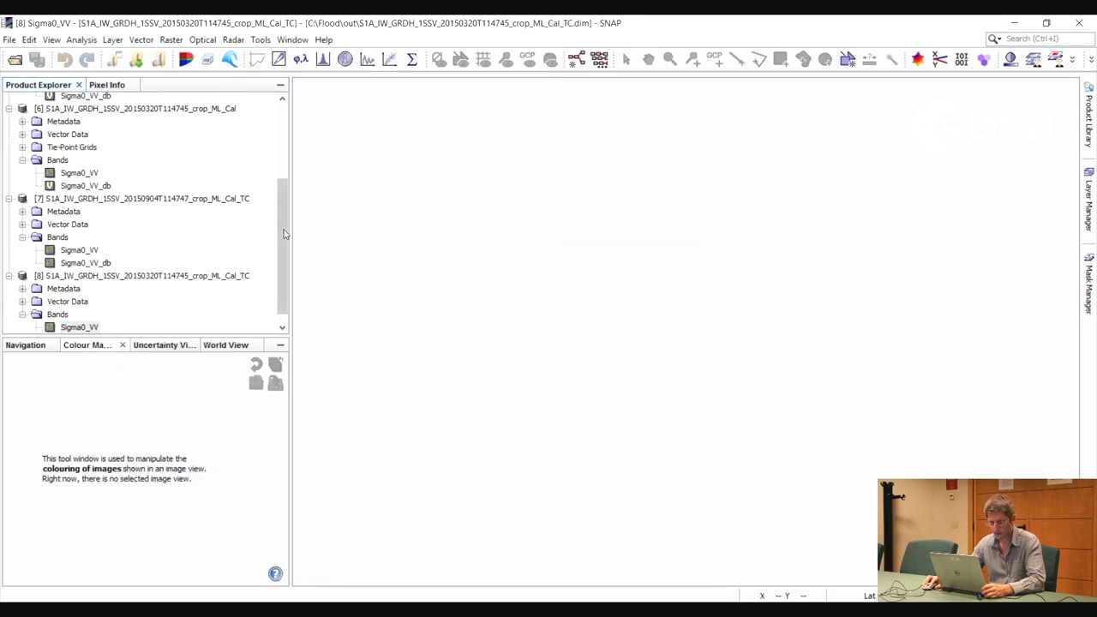
Convert the virtual Sigma0_VV_db band of the terrain-corrected March product into a real band and save the product
scroll(279, 267, "down", 1)
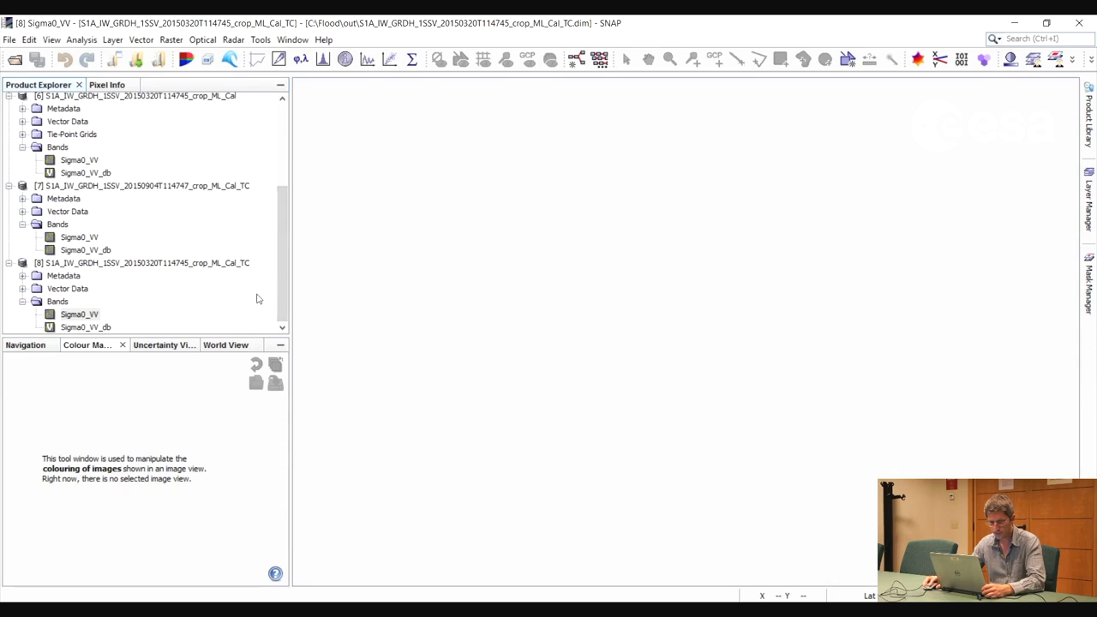
right_click(87, 328)
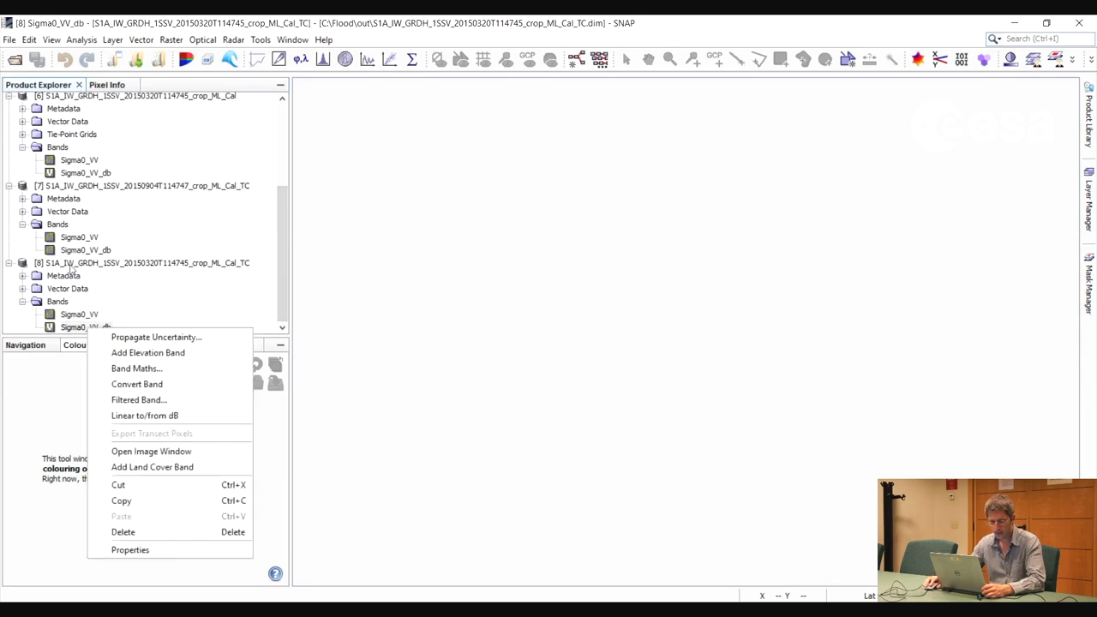
left_click(102, 314)
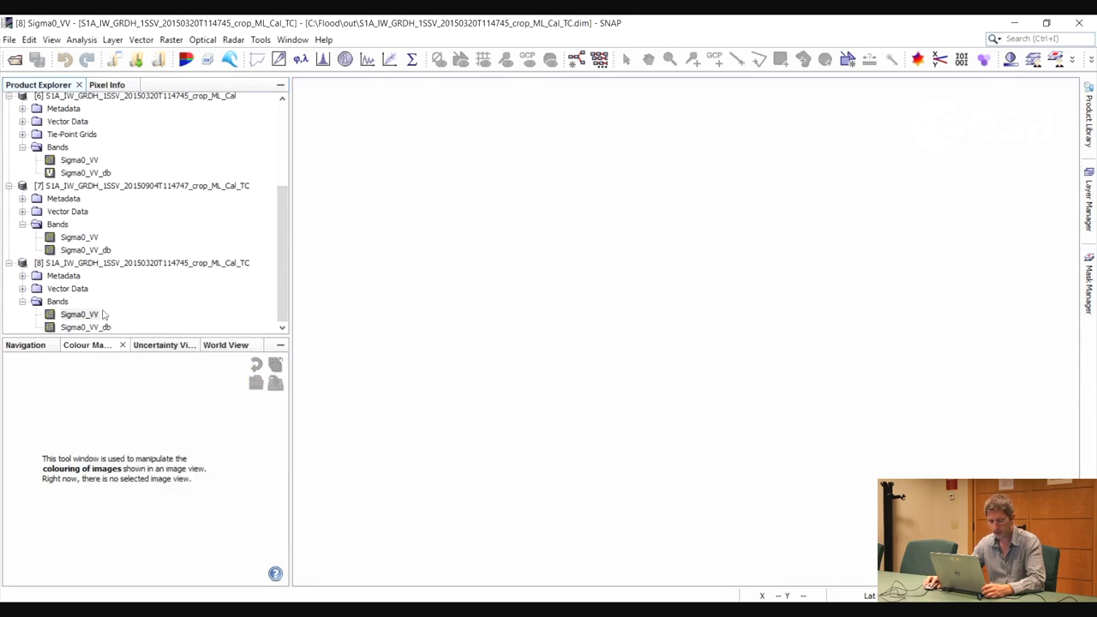
left_click(9, 40)
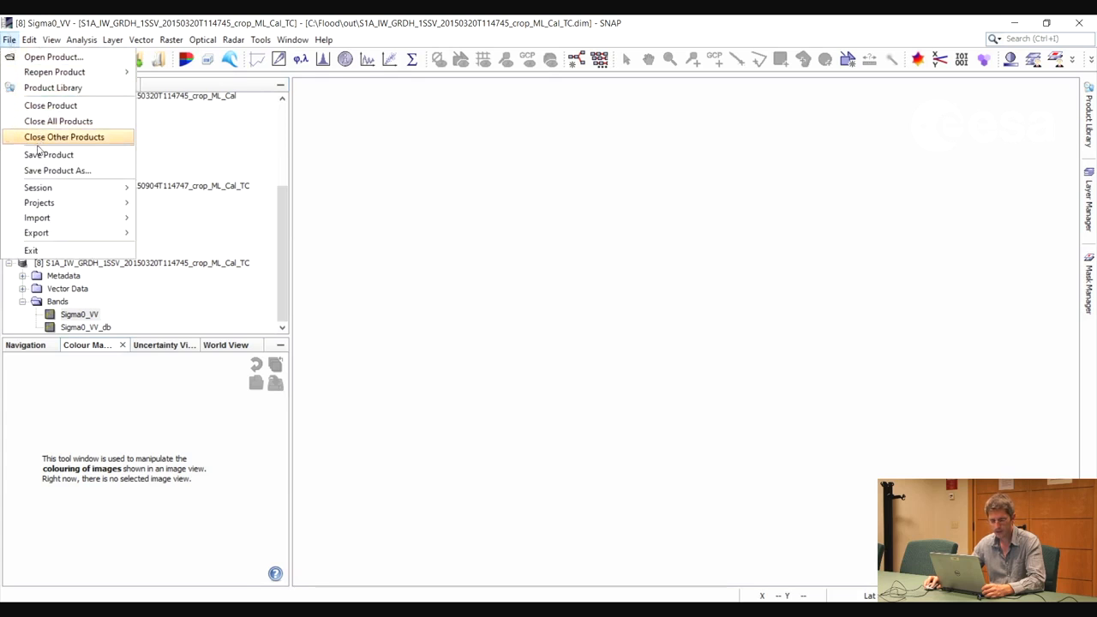
key("Return")
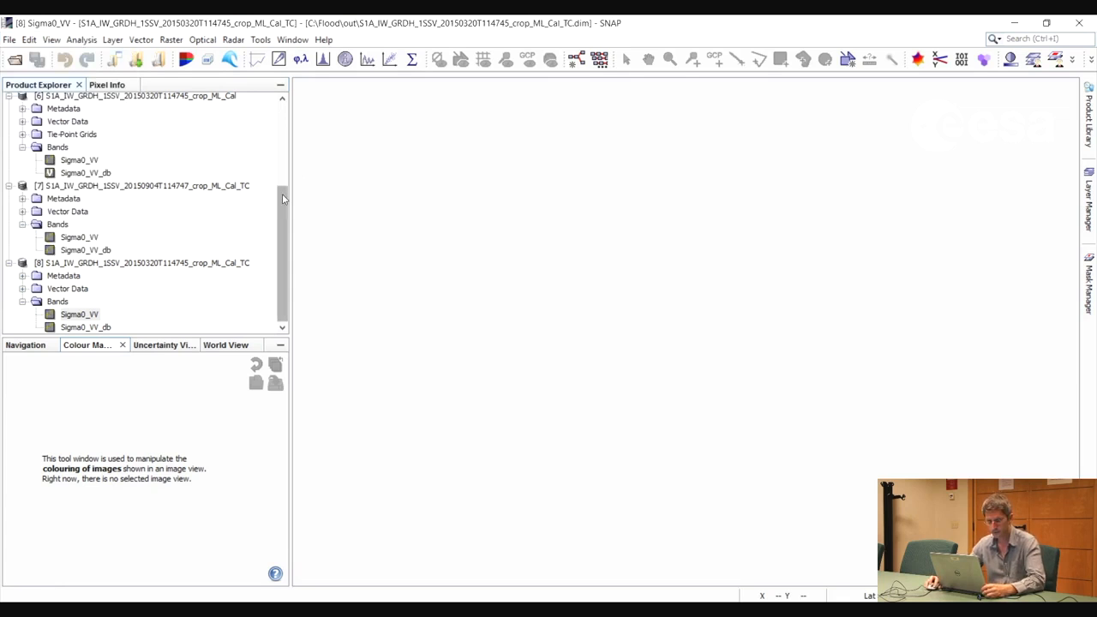
View the Sigma0_VV_db band of the terrain-corrected September product and examine the dark river areas and mountains up close
left_click(99, 249)
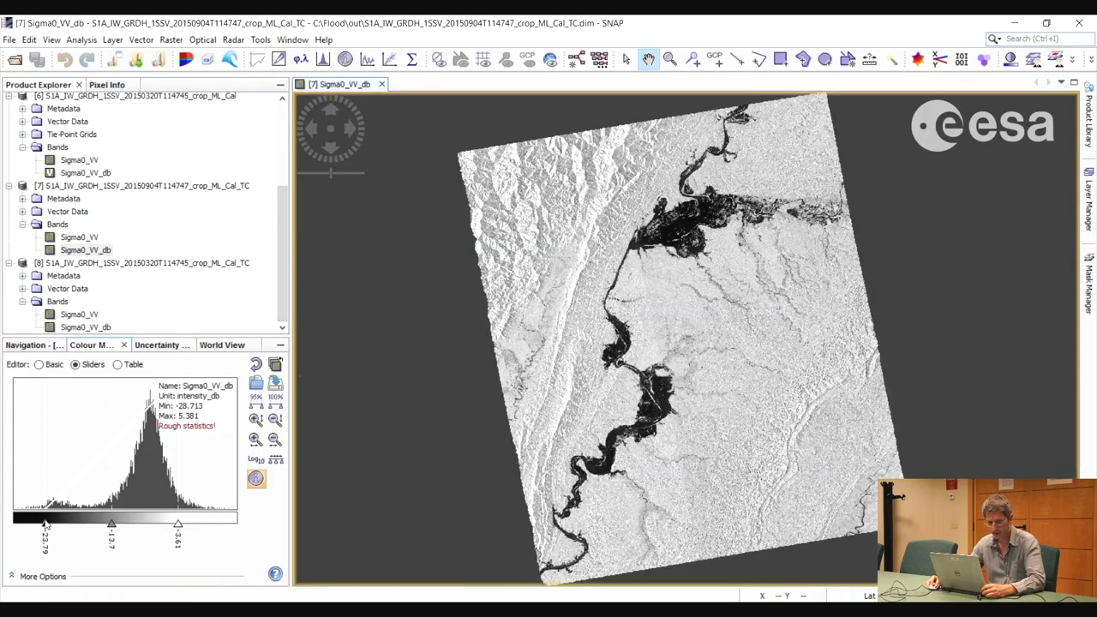
scroll(566, 255, "up", 4)
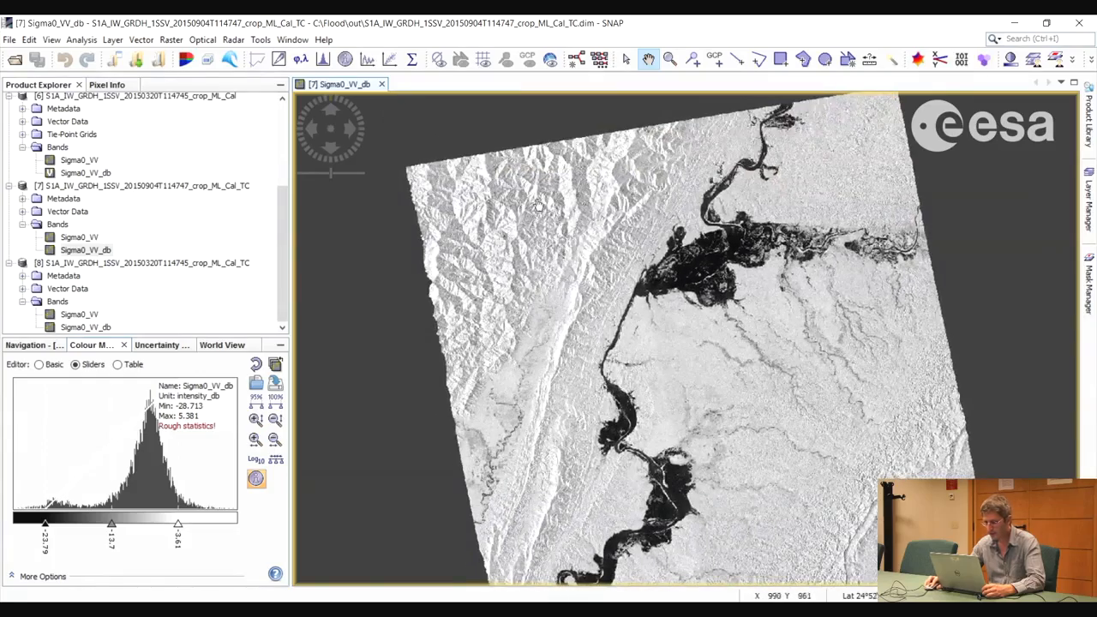
scroll(564, 254, "up", 2)
left_click_drag(562, 255, 592, 320)
scroll(576, 189, "up", 2)
left_click_drag(590, 175, 617, 269)
scroll(535, 255, "down", 5)
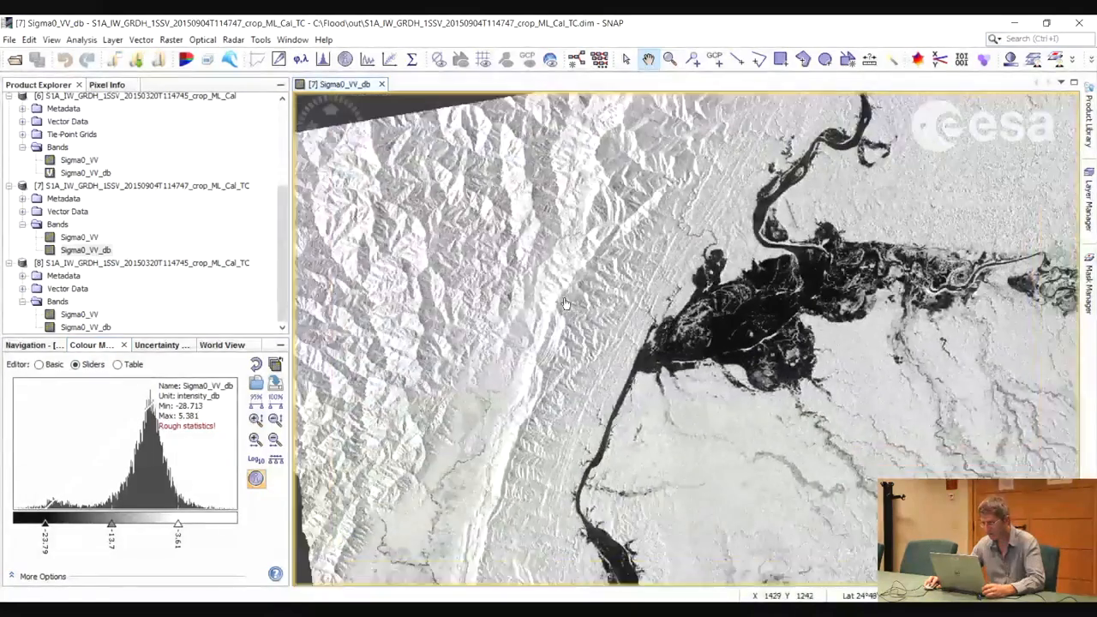
scroll(639, 420, "down", 3)
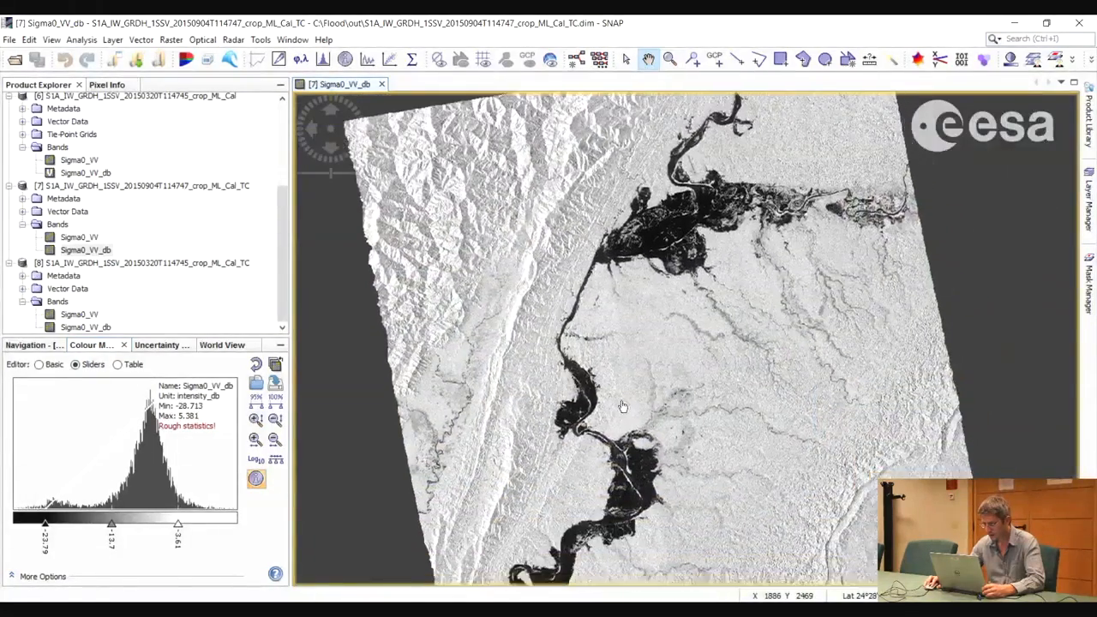
left_click_drag(665, 454, 655, 427)
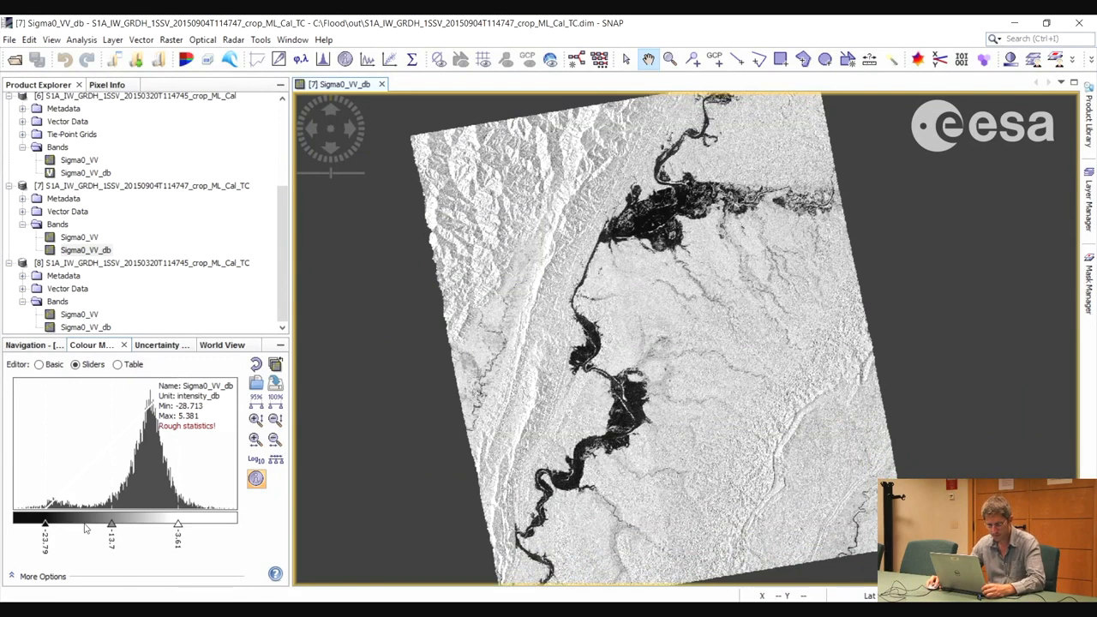
Increase the September dB image's contrast by setting its display range from -16.01 to -1.57
left_click_drag(45, 526, 96, 529)
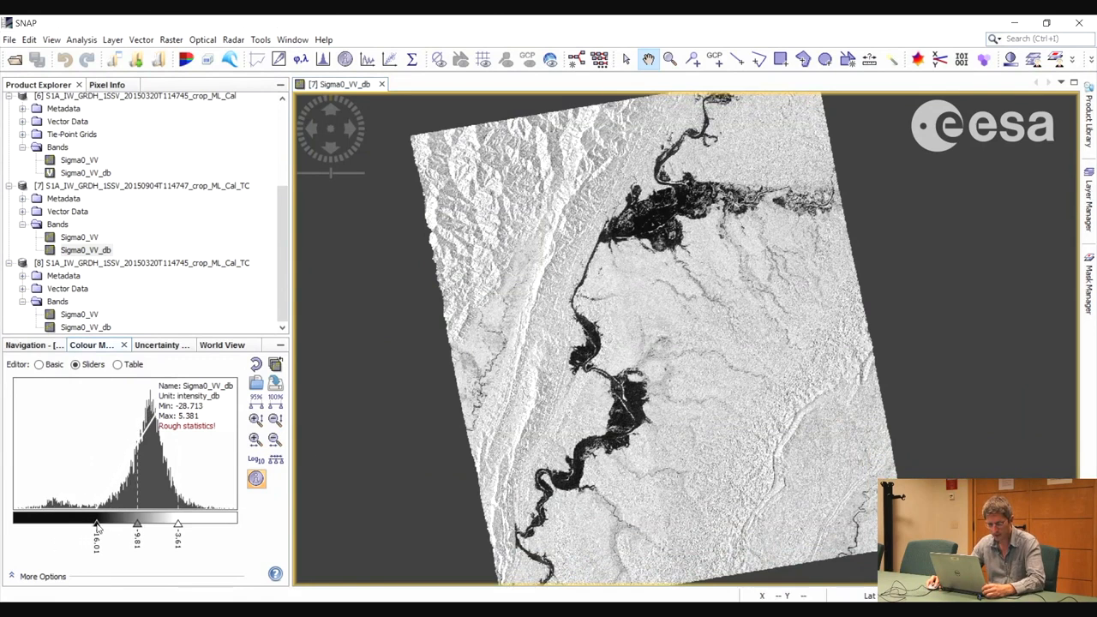
left_click_drag(181, 528, 192, 529)
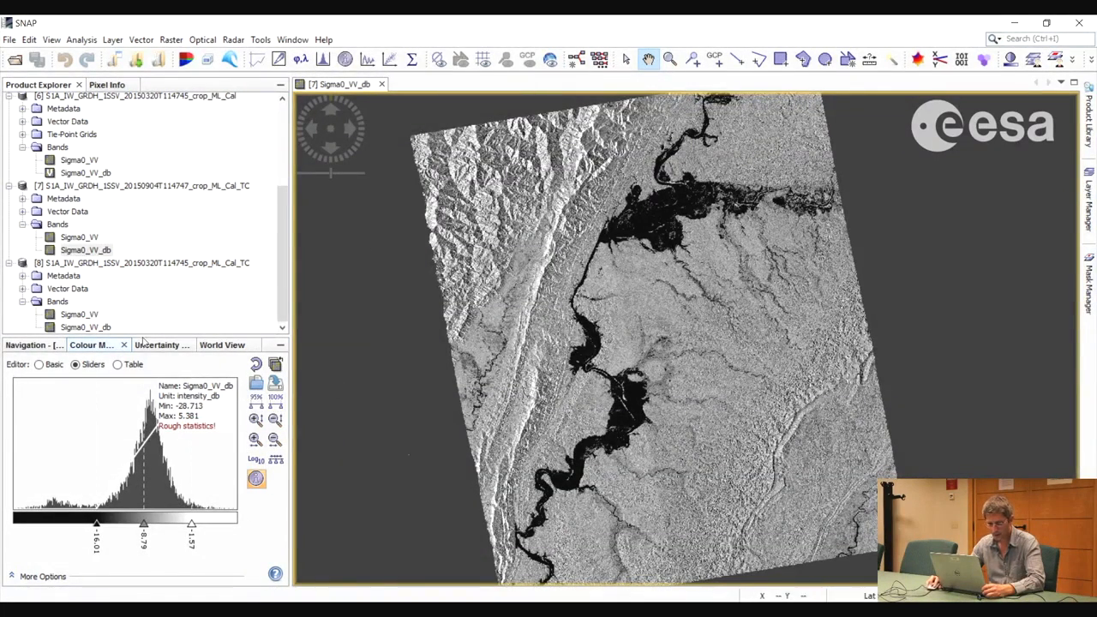
View the Sigma0_VV_db band of the terrain-corrected March product and set its display range from -18.32 to -2.09
left_click(283, 248)
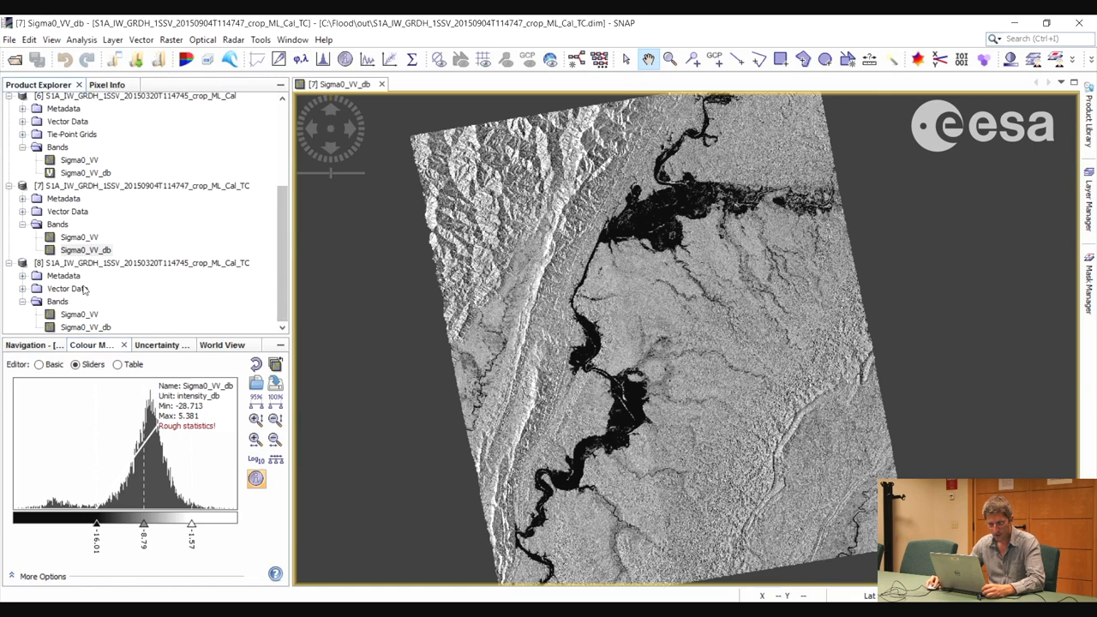
double_click(84, 327)
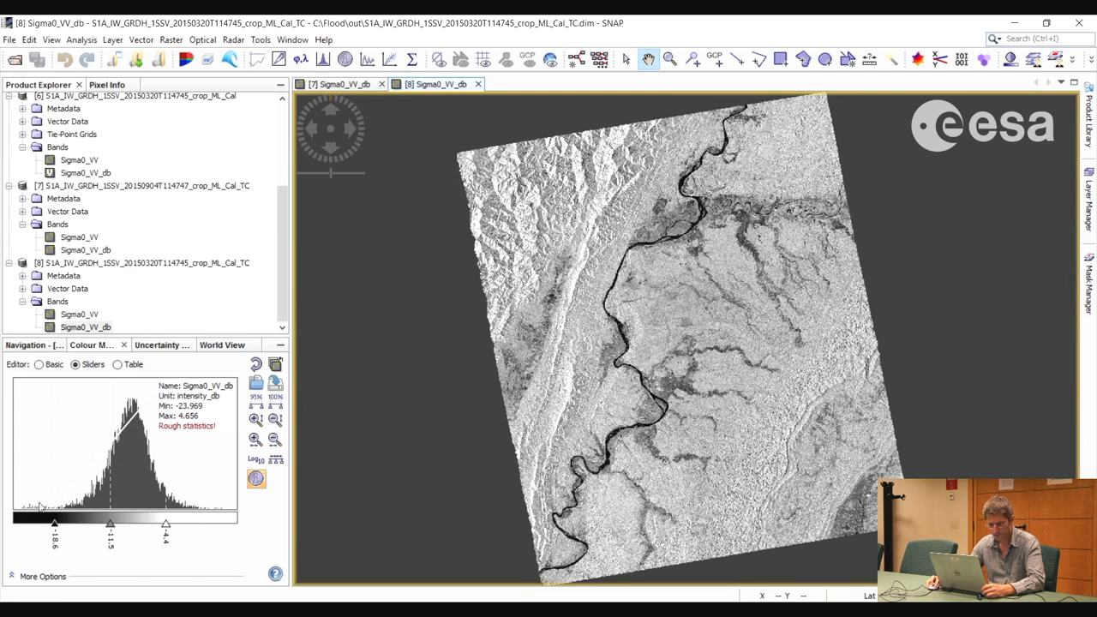
left_click_drag(54, 526, 58, 526)
left_click_drag(166, 525, 184, 526)
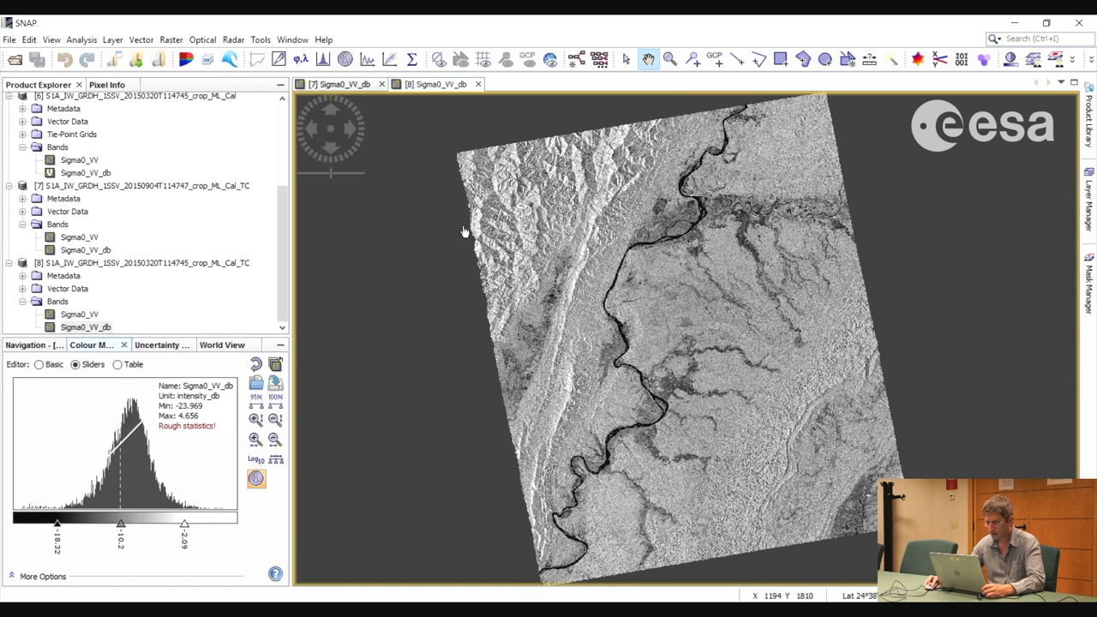
left_click_drag(581, 286, 576, 282)
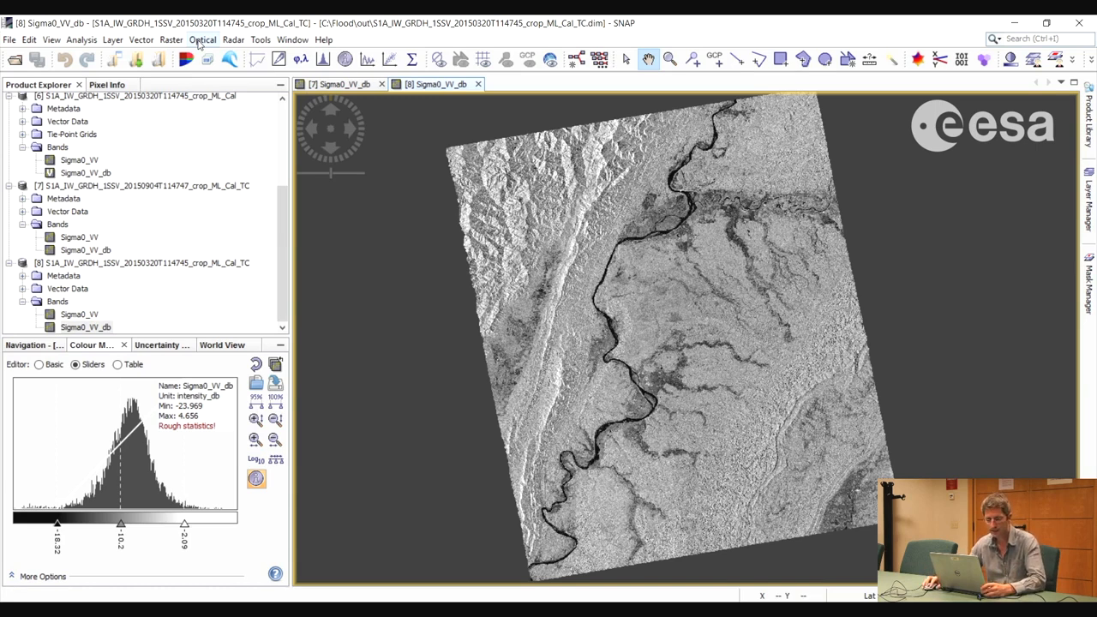
Start the Create Stack tool and add all opened products to its product list
left_click(236, 40)
mouse_move(254, 107)
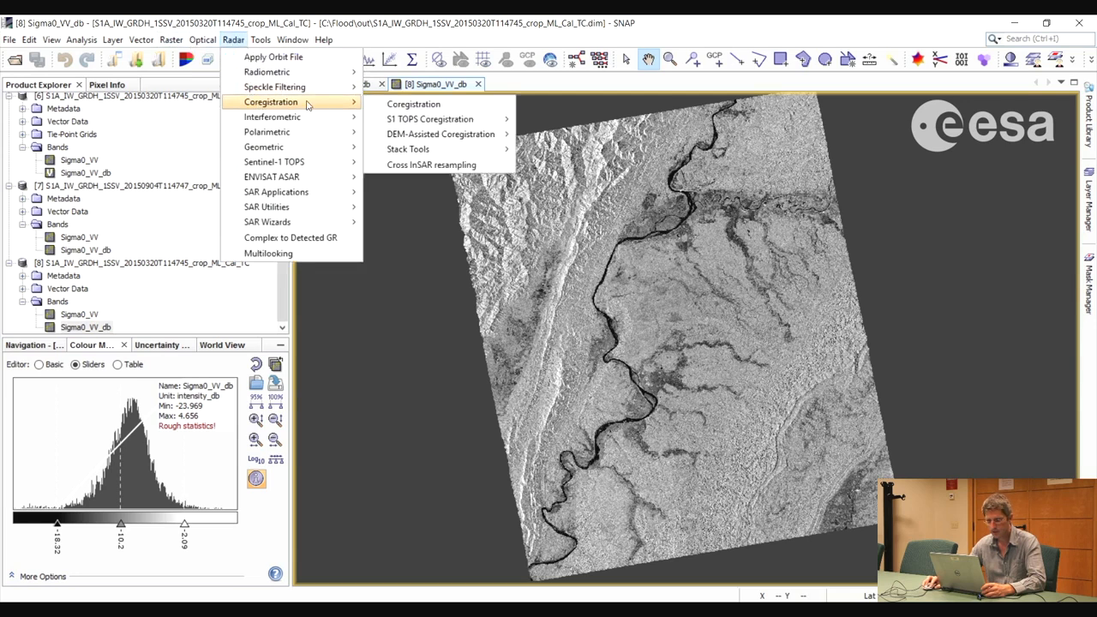
mouse_move(418, 152)
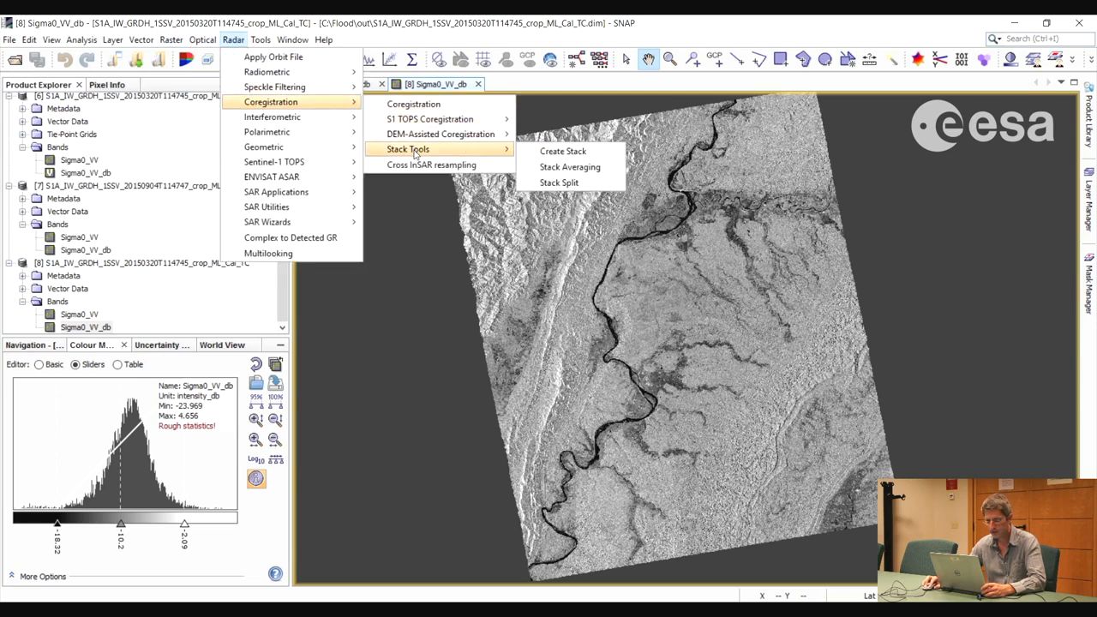
left_click(563, 152)
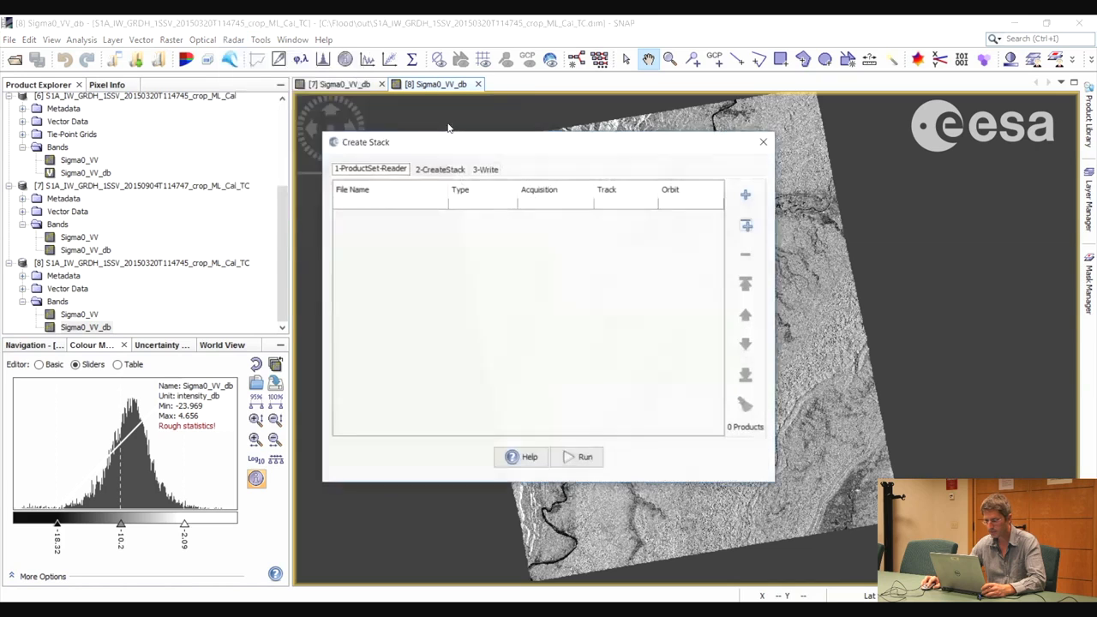
left_click(746, 226)
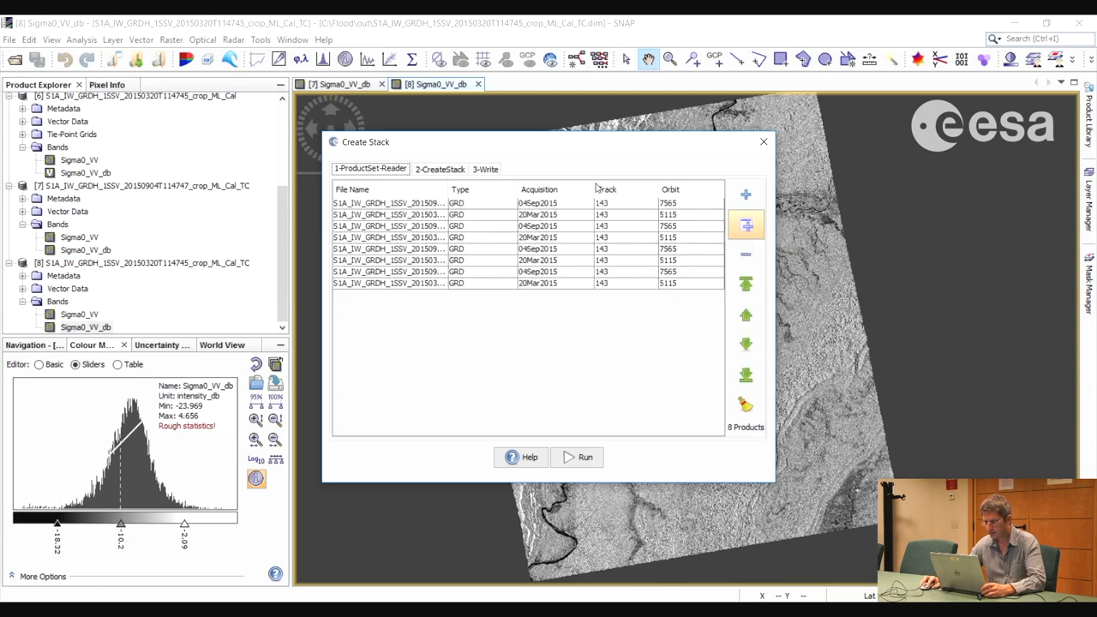
Widen the file name column and remove every product from the stack list except the two ending in _ML_Cal_TC
left_click_drag(446, 188, 585, 187)
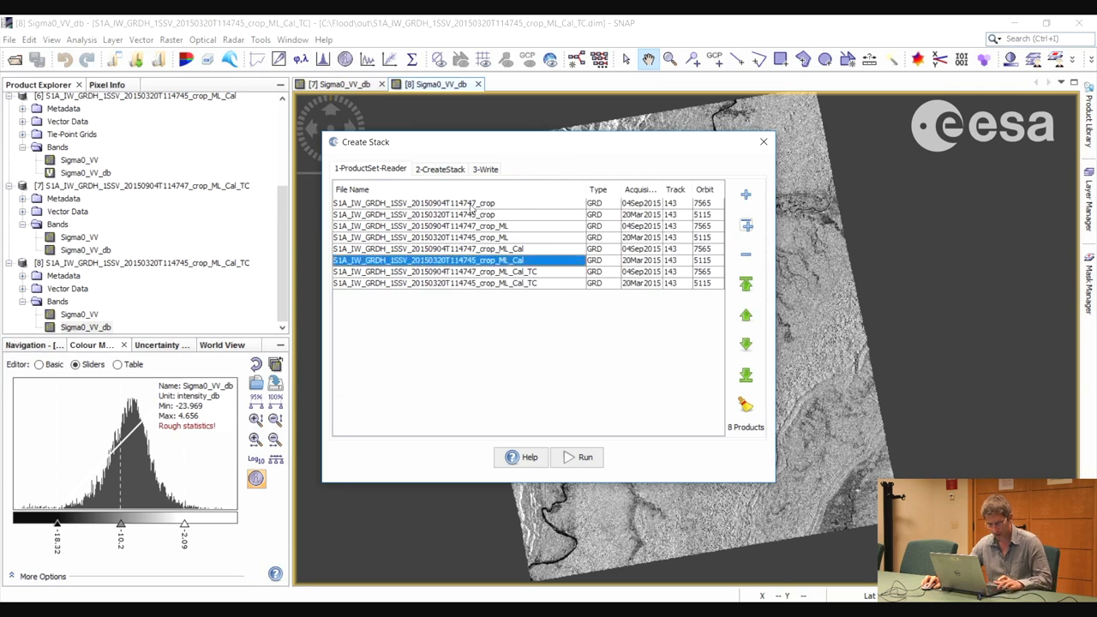
left_click(436, 204, "shift")
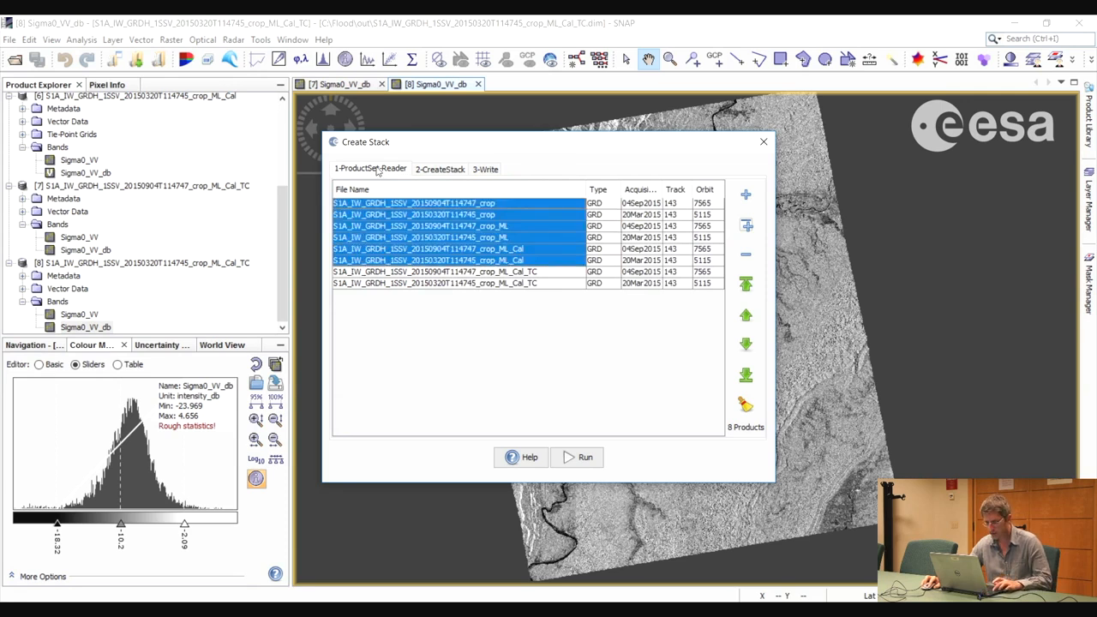
left_click(745, 260)
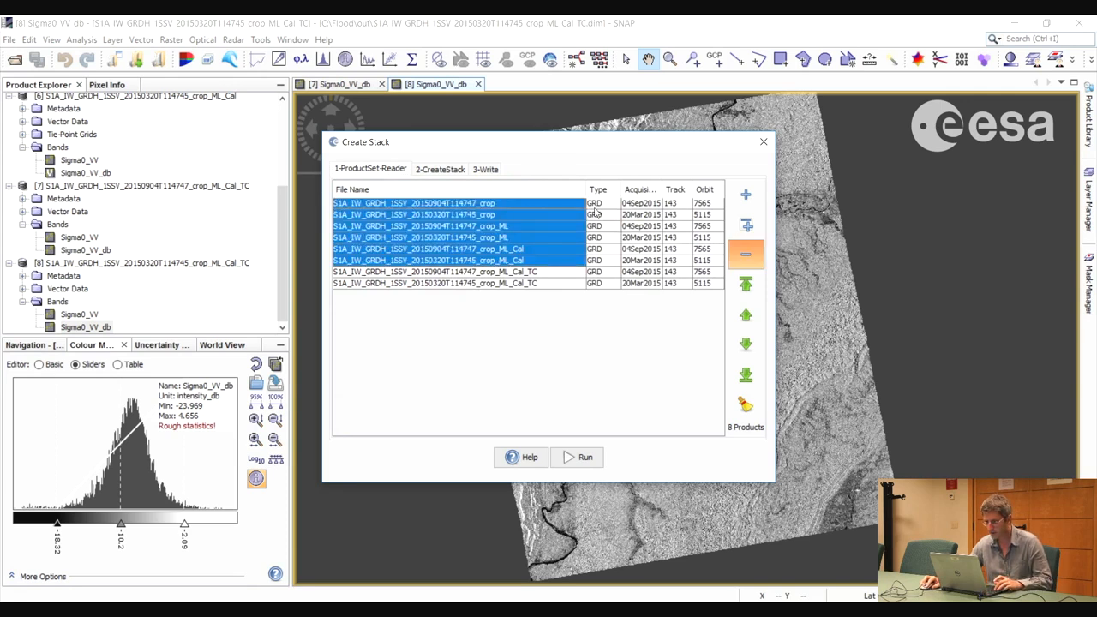
Try to add the March and September _ML_Cal_TC.dim files from the out folder to the stack list
left_click(745, 198)
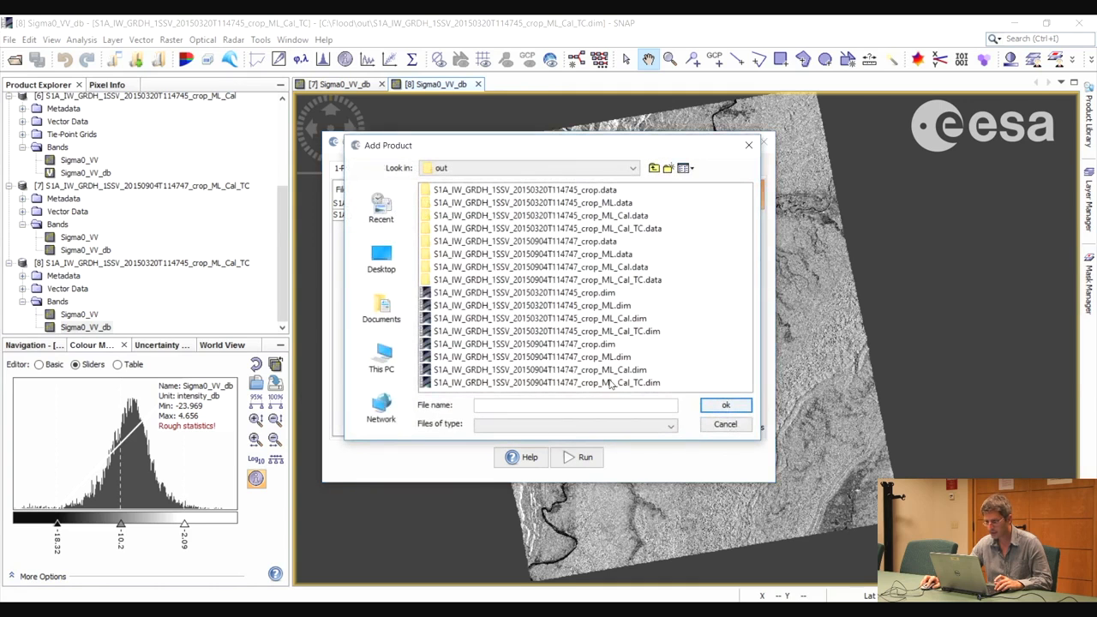
left_click(610, 384)
left_click(612, 332, "ctrl")
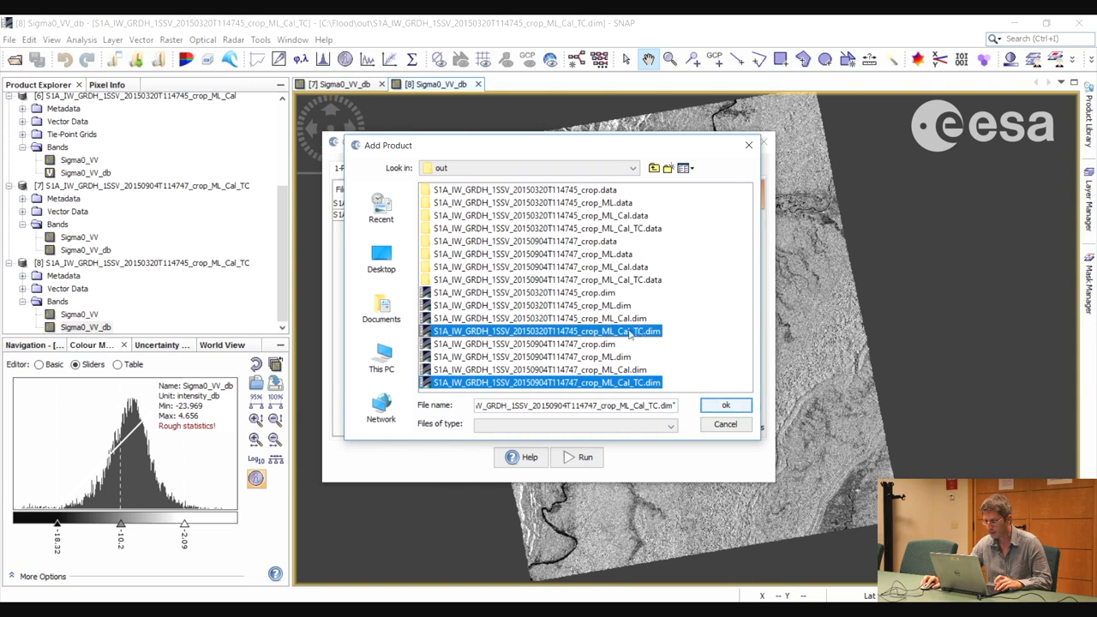
left_click(725, 406)
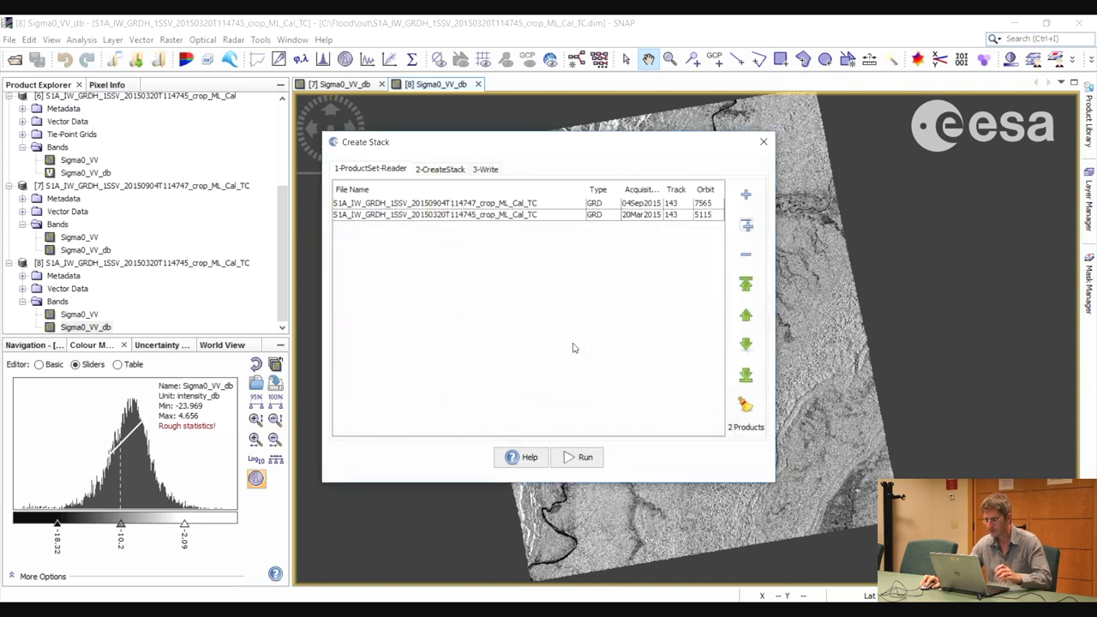
Set the stack's initial offset method to Product Geolocation
left_click(442, 170)
left_click(451, 213)
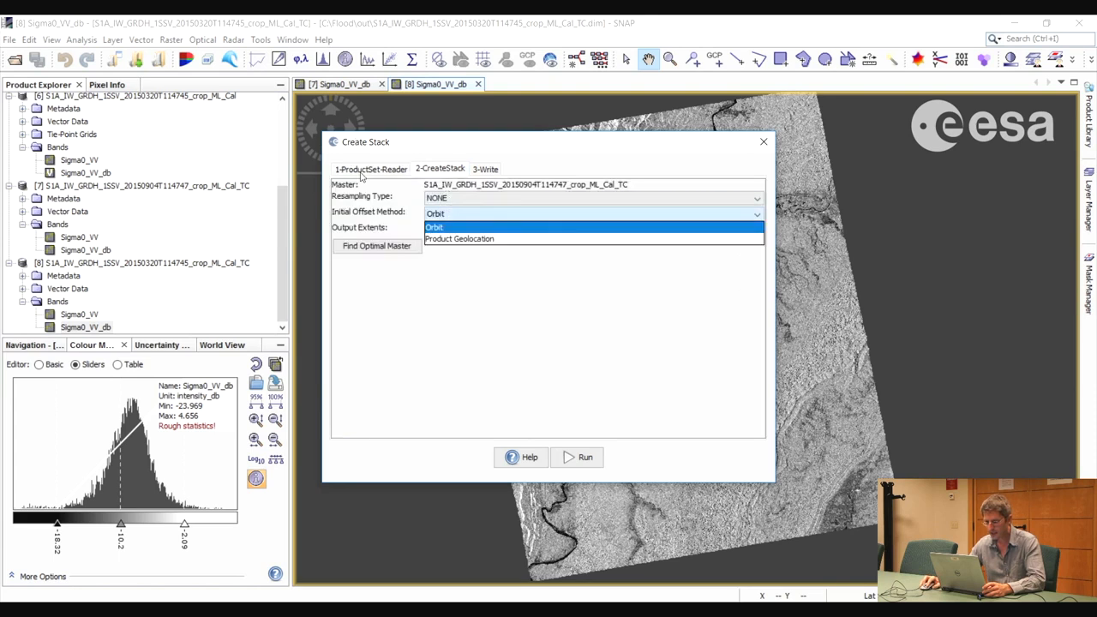
left_click(454, 240)
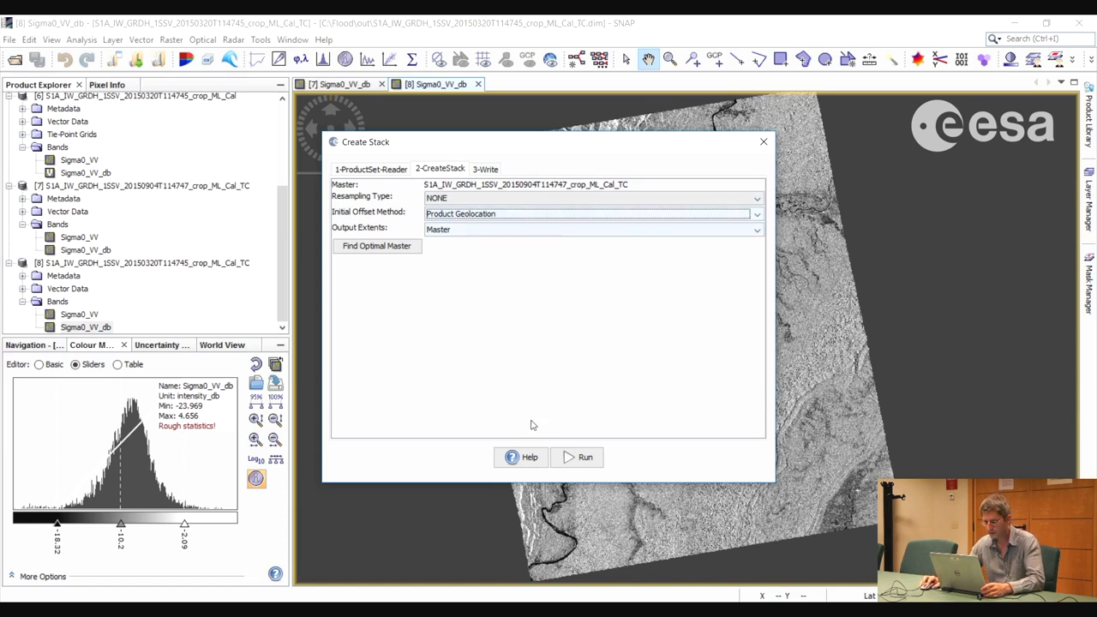
Shorten the stack's output name to S1A_IW_GRDH_1SSV_crop_ML_Cal_TC_Stack, run the stack creation and close the tool
left_click(485, 170)
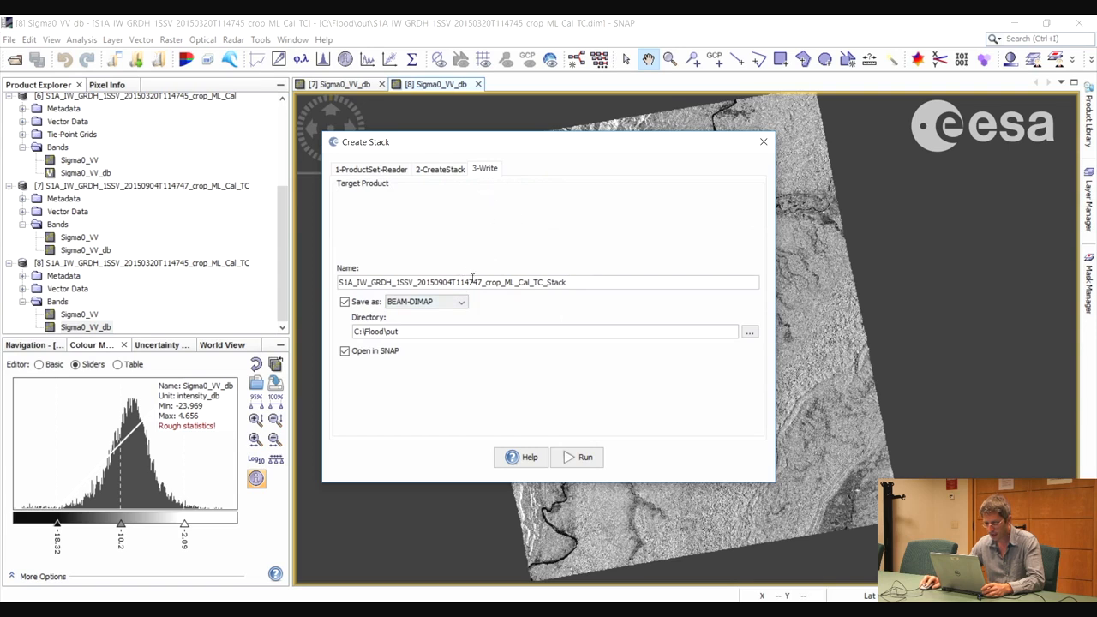
left_click_drag(420, 283, 482, 286)
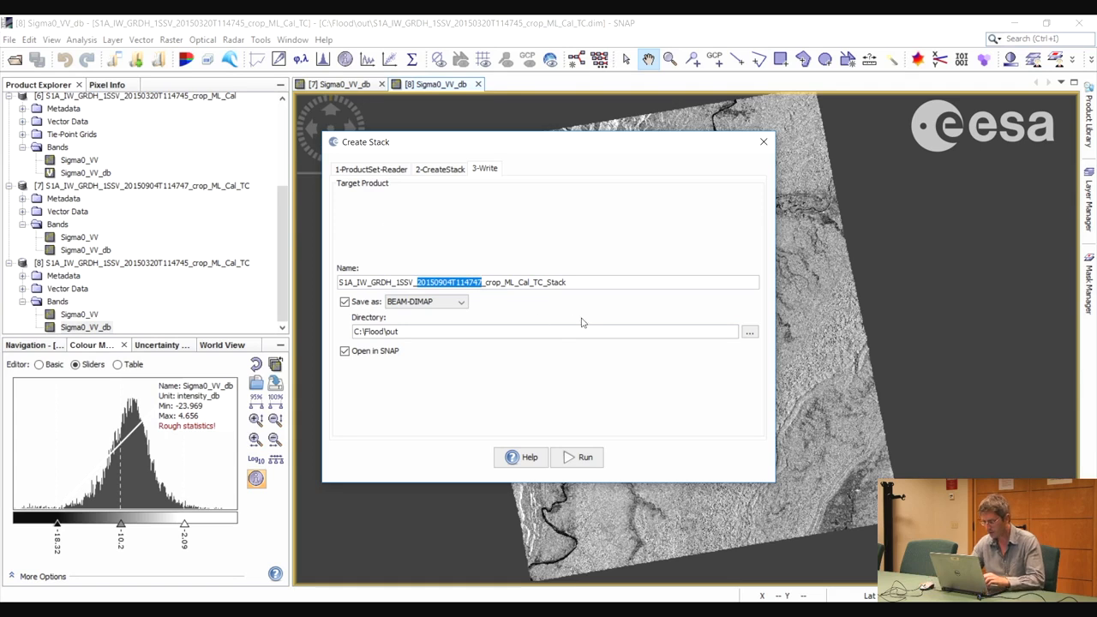
key("BackSpace")
key("BackSpace")
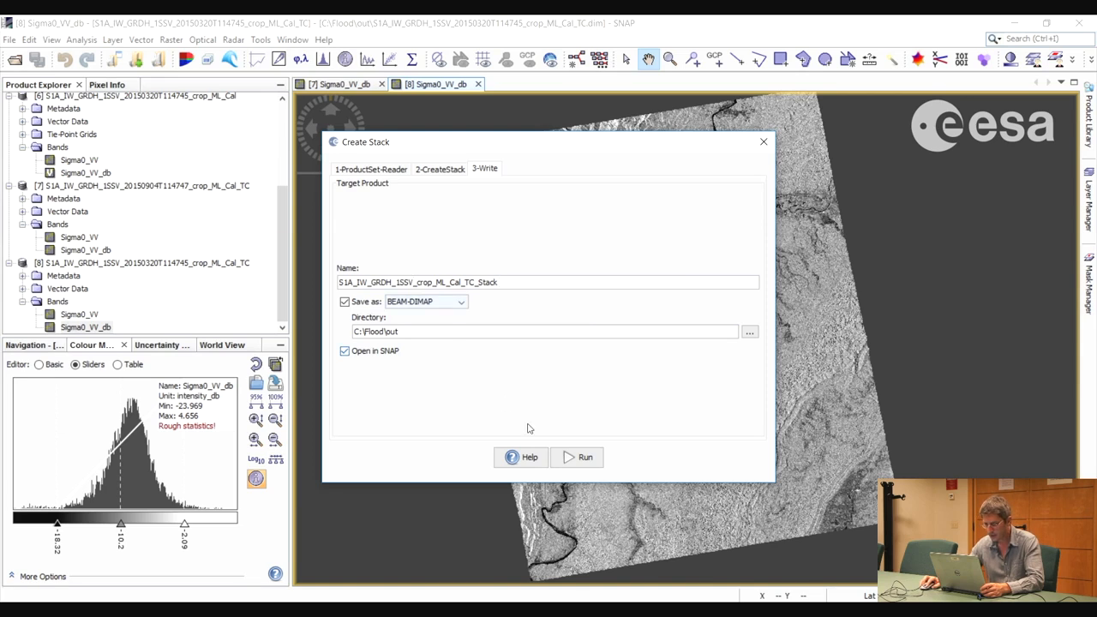
left_click(585, 460)
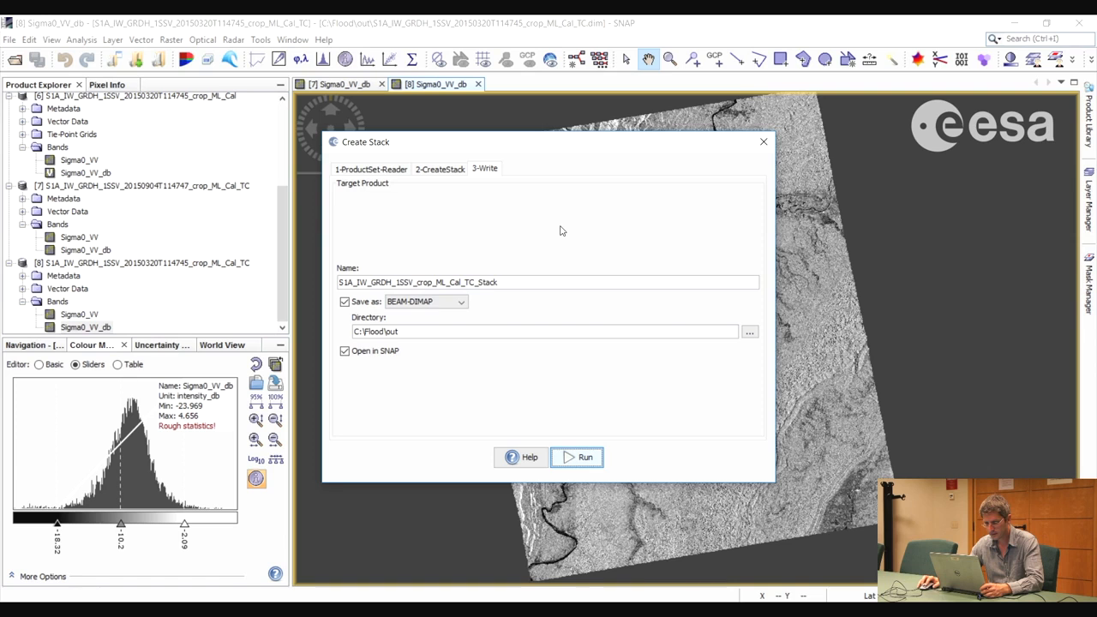
left_click(763, 142)
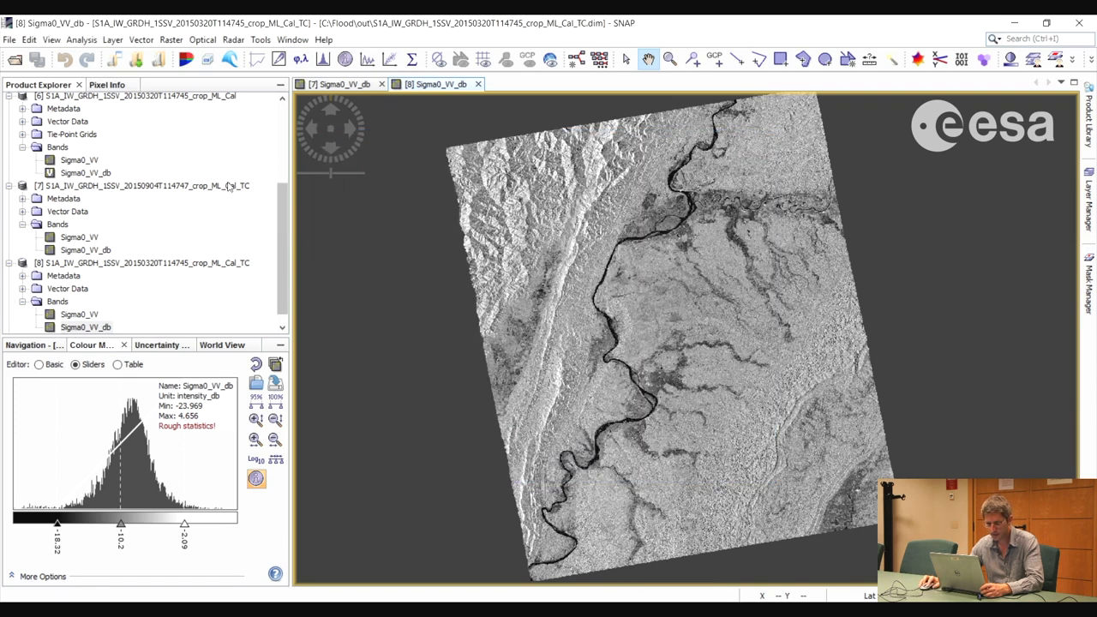
Close both open Sigma0_VV_db image views and expand the bands of the new stack product
left_click(126, 328)
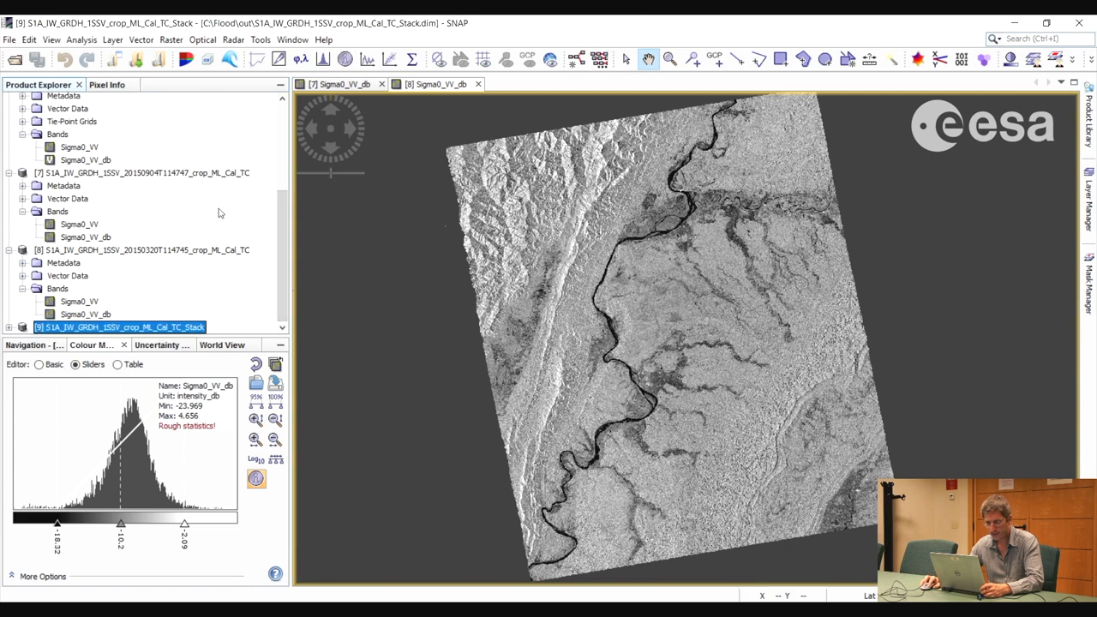
left_click(478, 84)
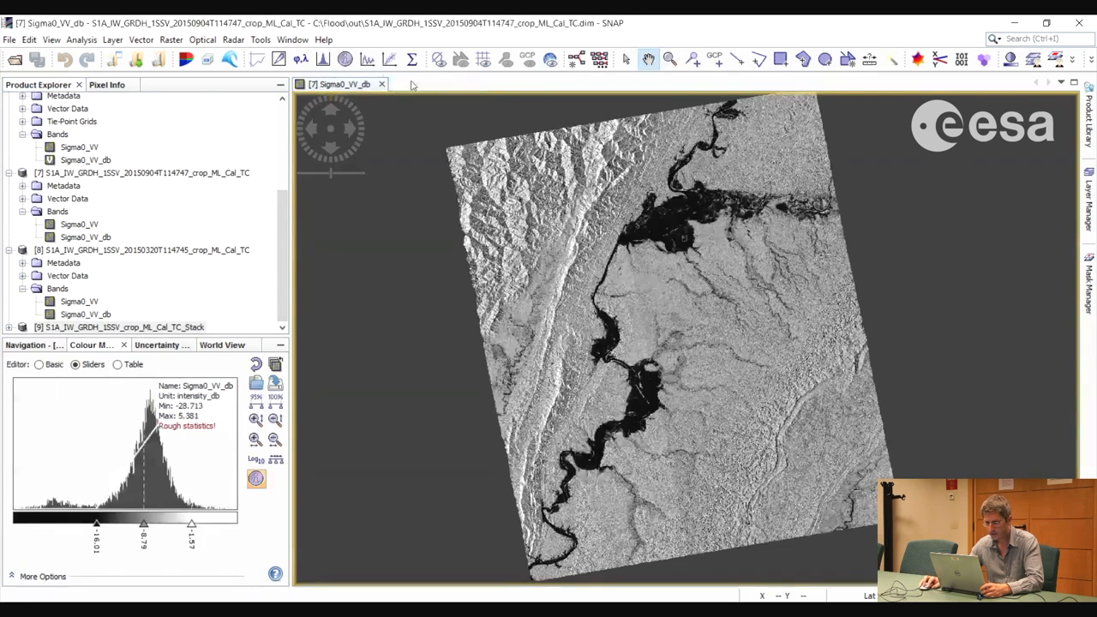
left_click(382, 84)
left_click(9, 328)
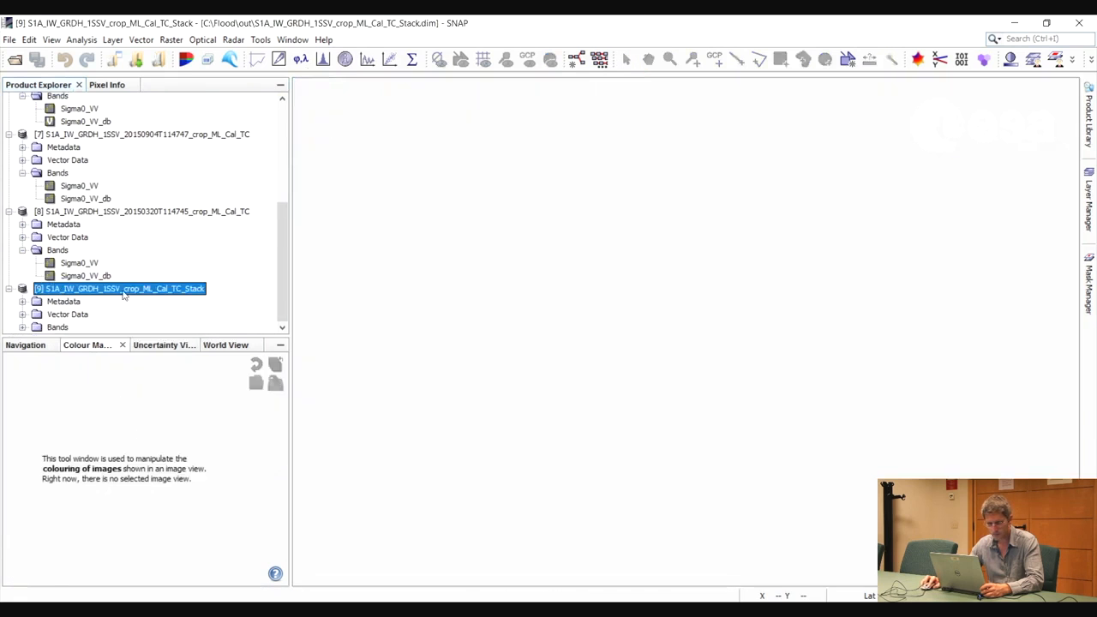
left_click(22, 328)
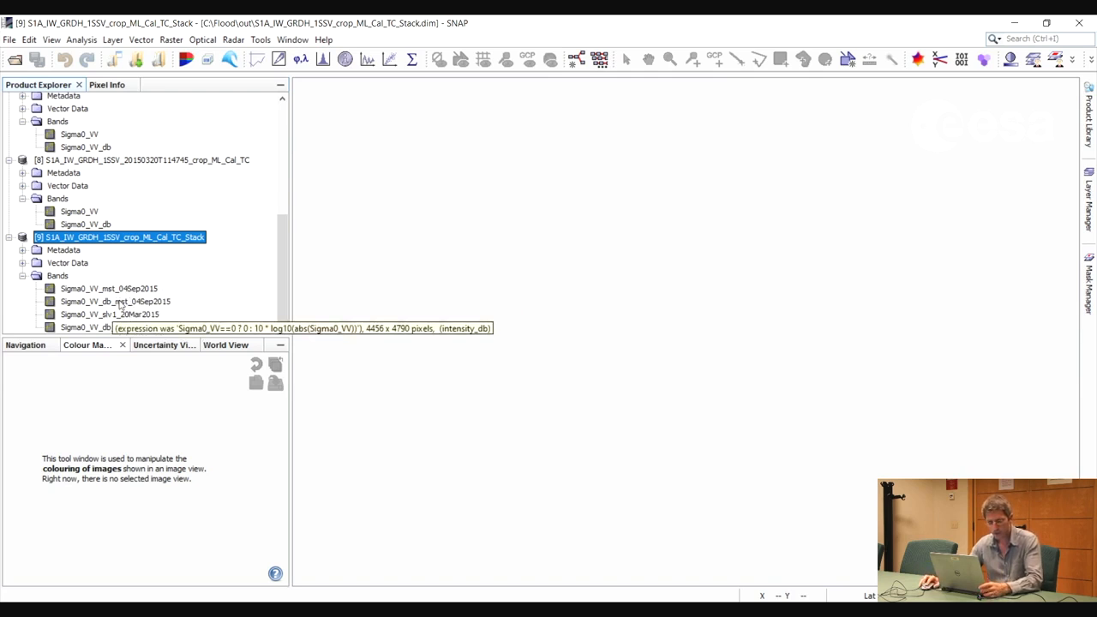
Display the stack's Sigma0_VV_db_mst_04Sep2015 band, set its black point to -16.77 and raise its white point
left_click(116, 302)
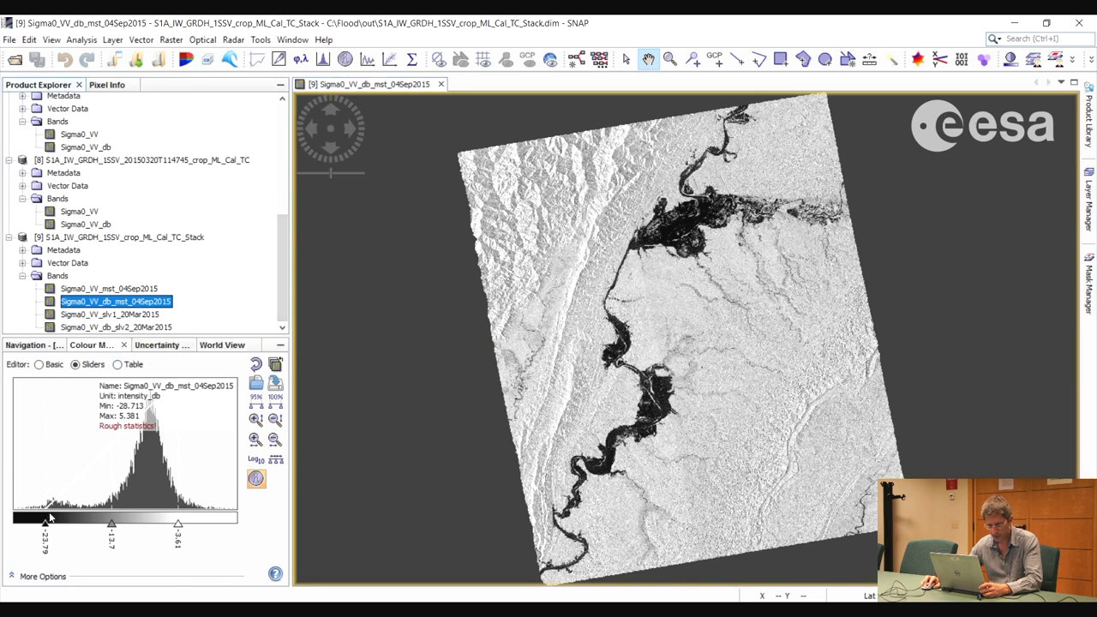
left_click_drag(50, 517, 91, 521)
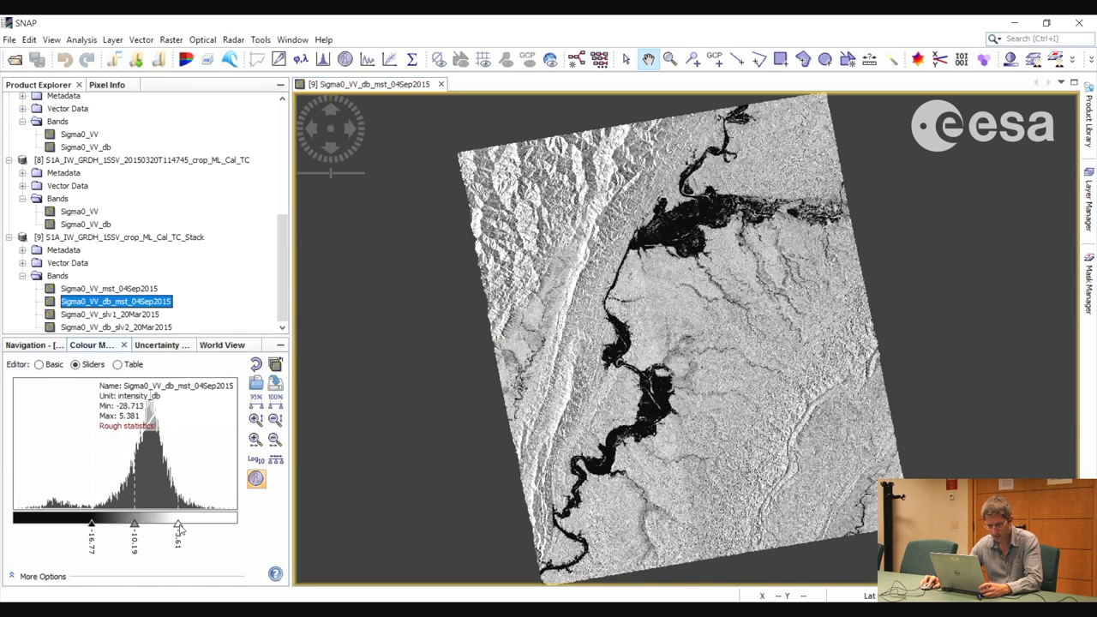
left_click_drag(178, 525, 198, 523)
Display the stack's Sigma0_VV_db_slv2_20Mar2015 band and set its black point to -17.88 and white point to -1.23
double_click(105, 329)
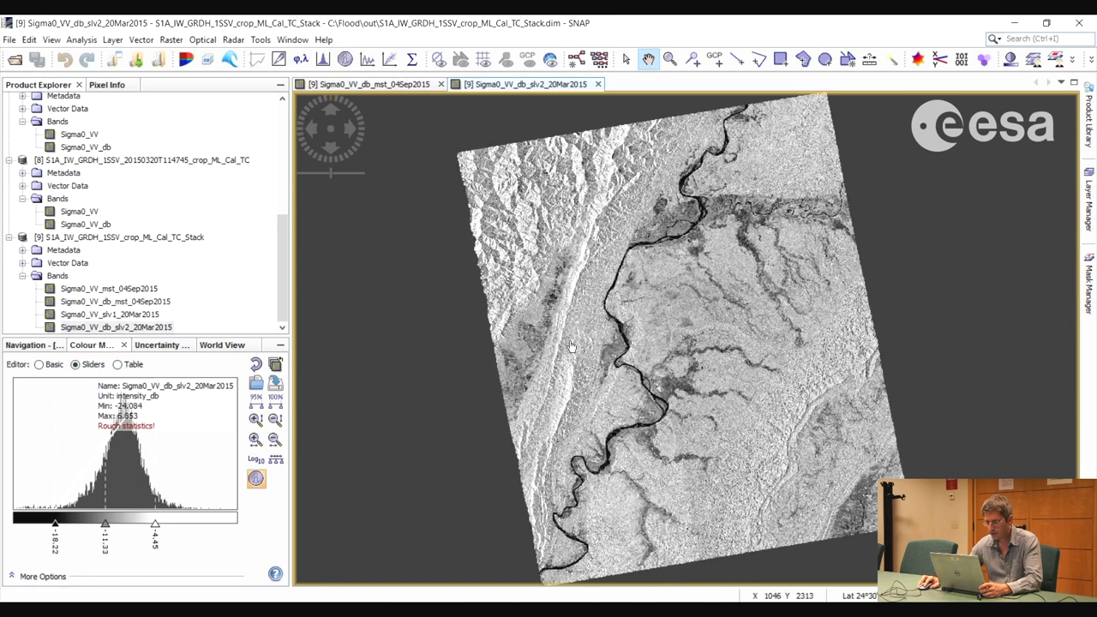
left_click_drag(56, 525, 58, 524)
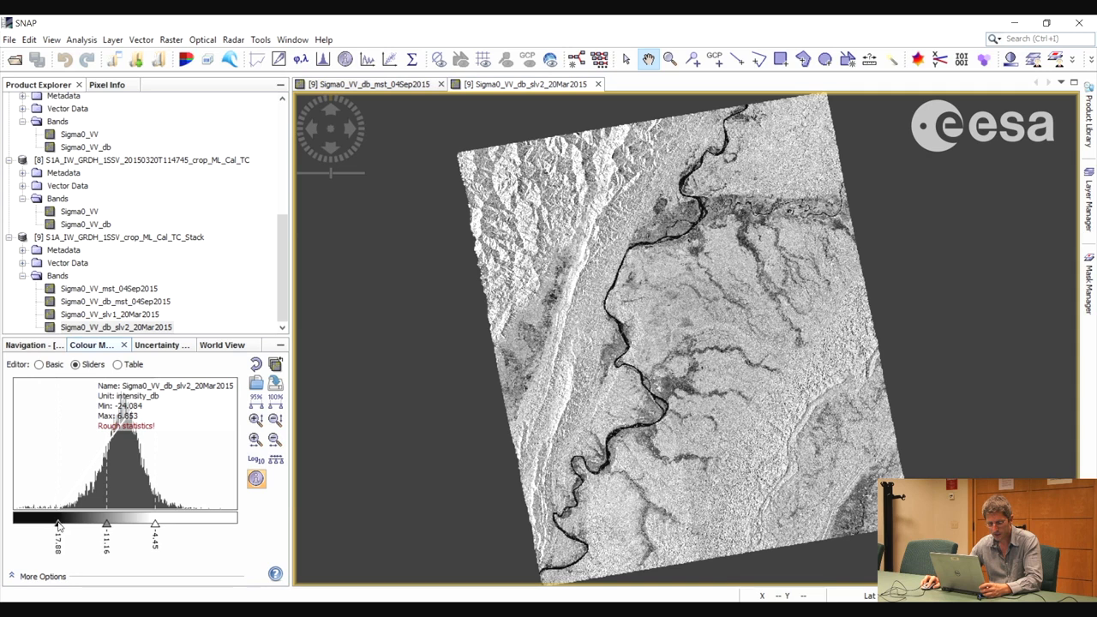
left_click_drag(155, 527, 178, 524)
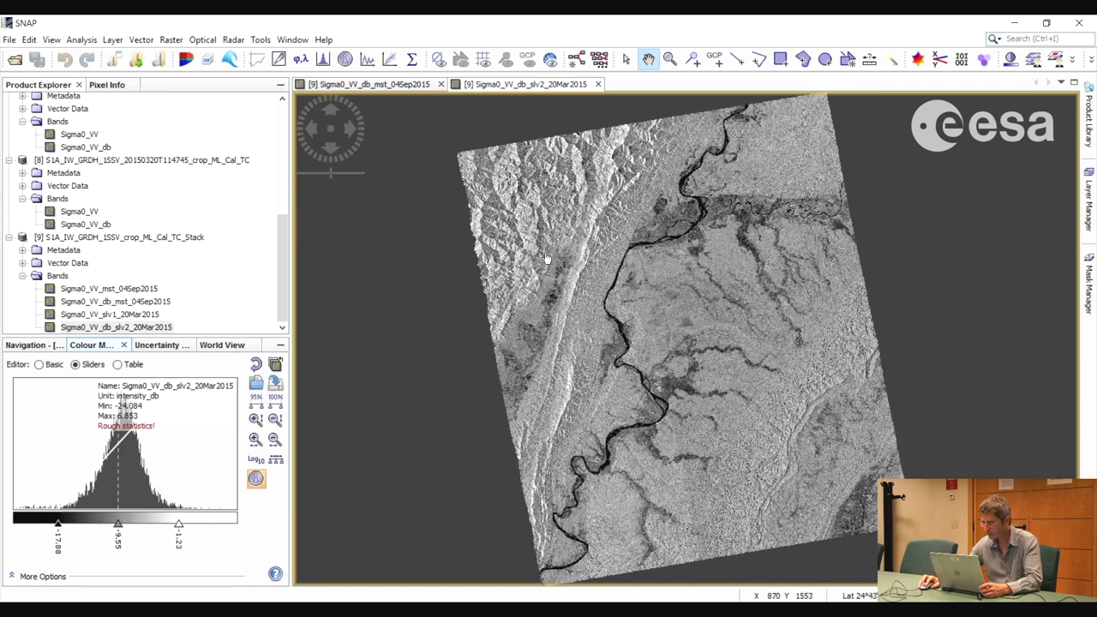
Add the stack's Sigma0_VV_db_mst_04Sep2015 band as an image layer over the March view
left_click(1089, 204)
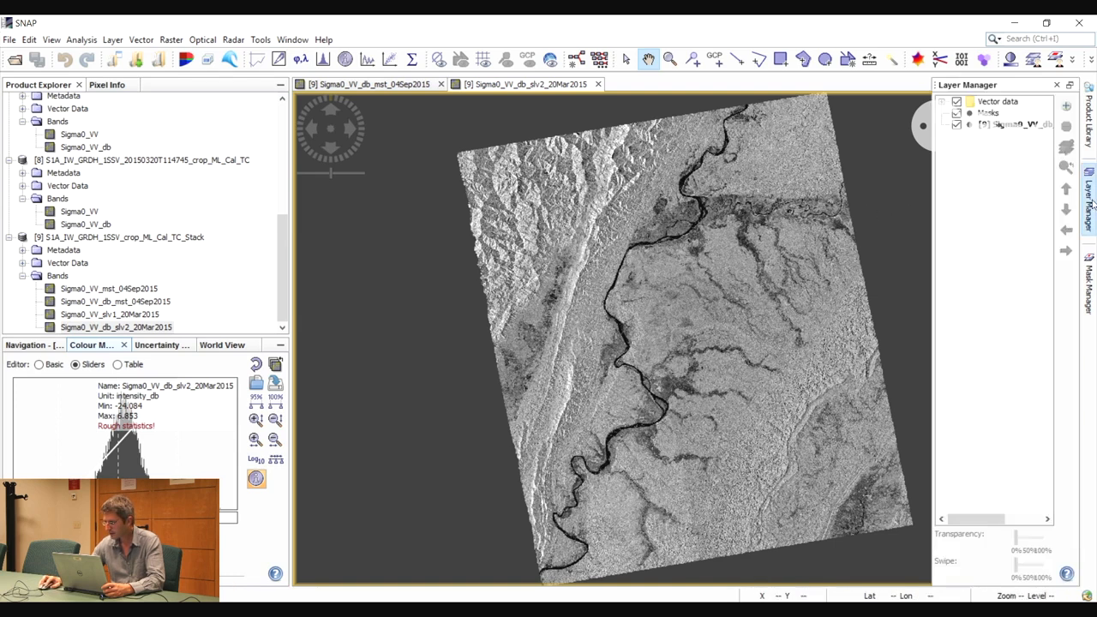
left_click(1067, 105)
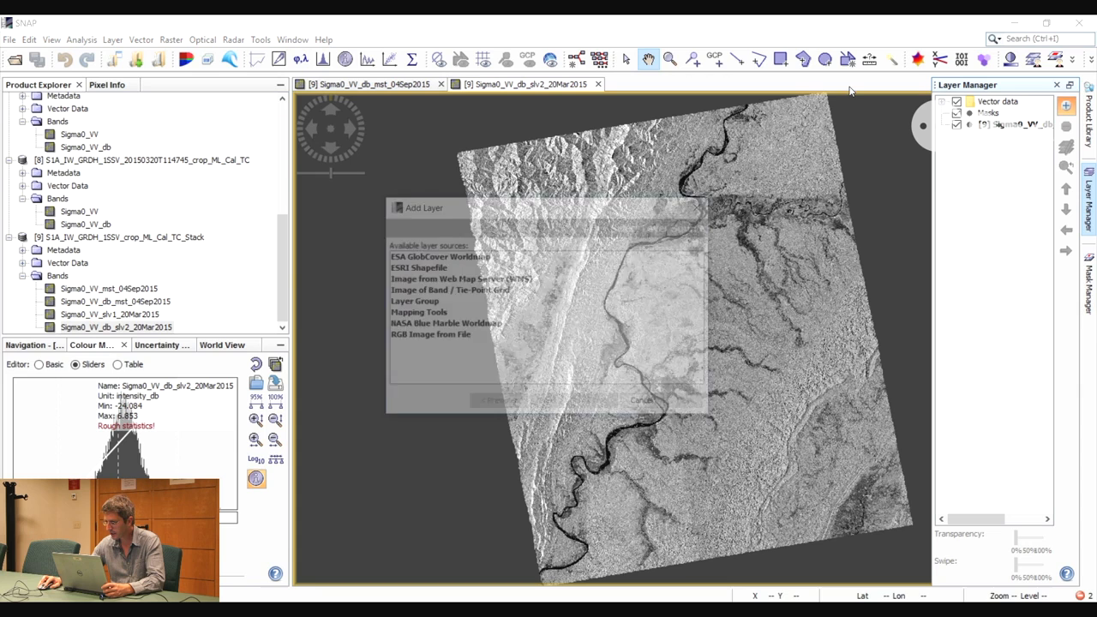
left_click(446, 291)
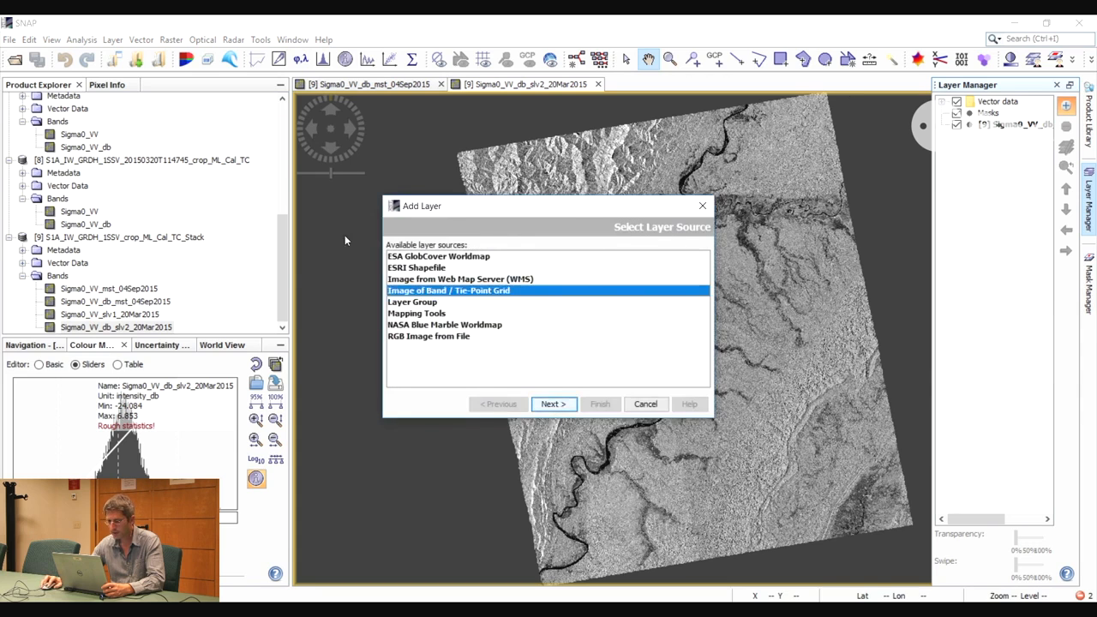
left_click(553, 404)
left_click_drag(513, 208, 382, 254)
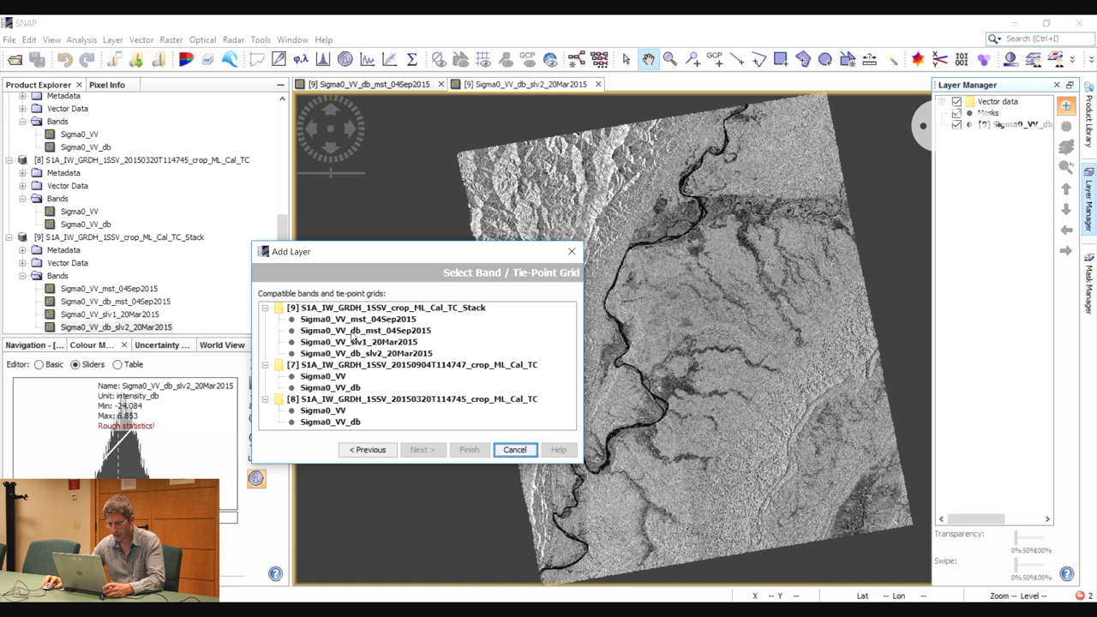
left_click(364, 332)
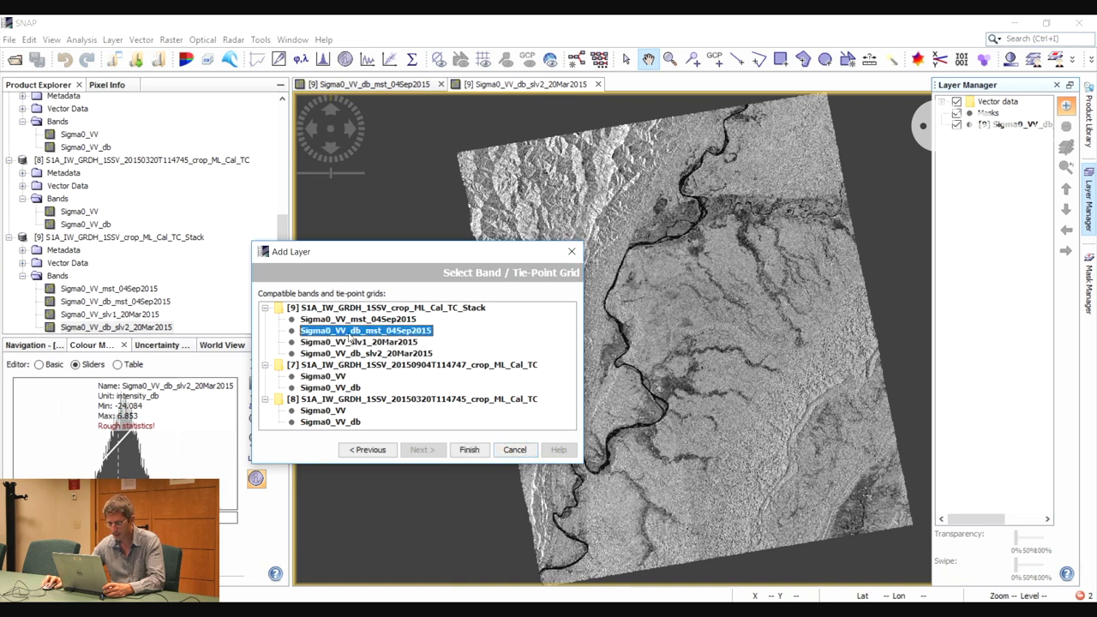
left_click(470, 451)
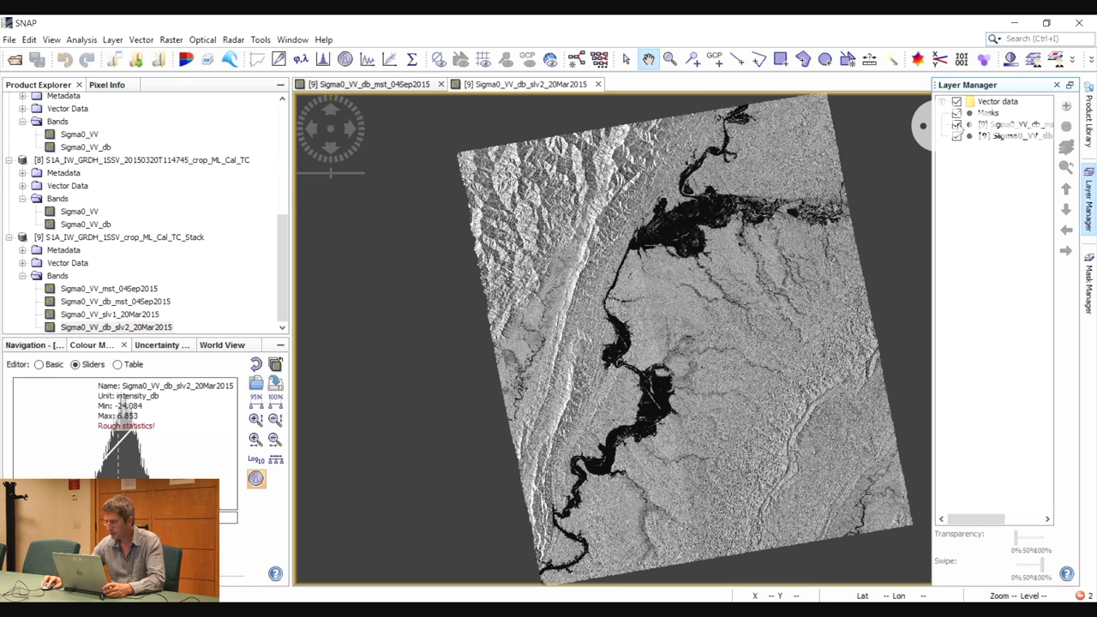
Compare the September and March images around the river by toggling the visibility of the added September layer
left_click(707, 262)
left_click_drag(708, 261, 647, 261)
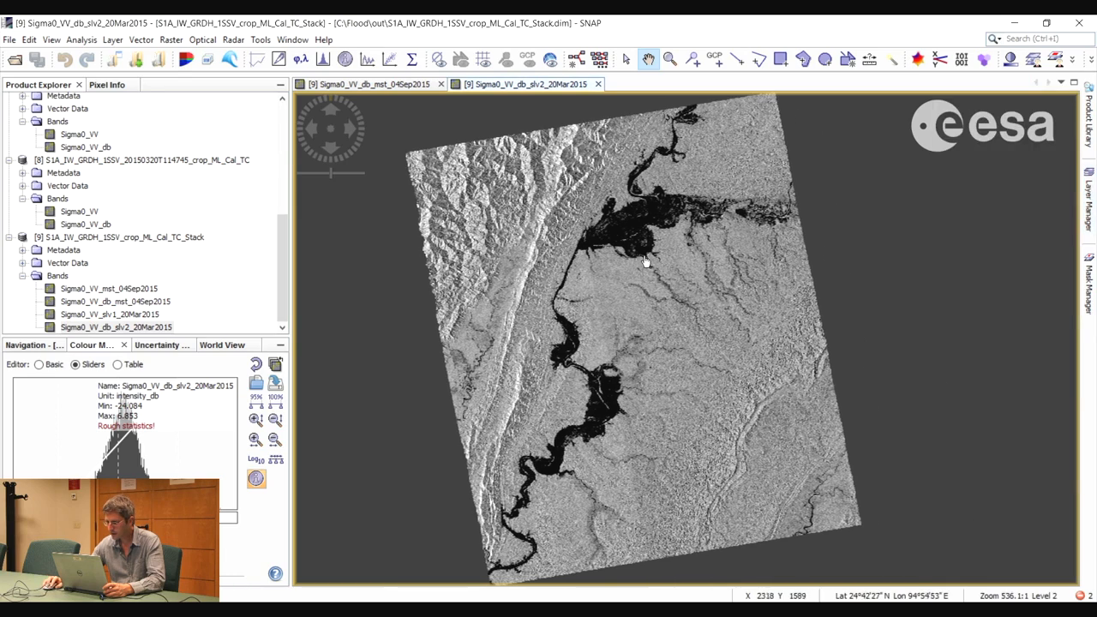
scroll(647, 261, "up", 2)
left_click(1088, 202)
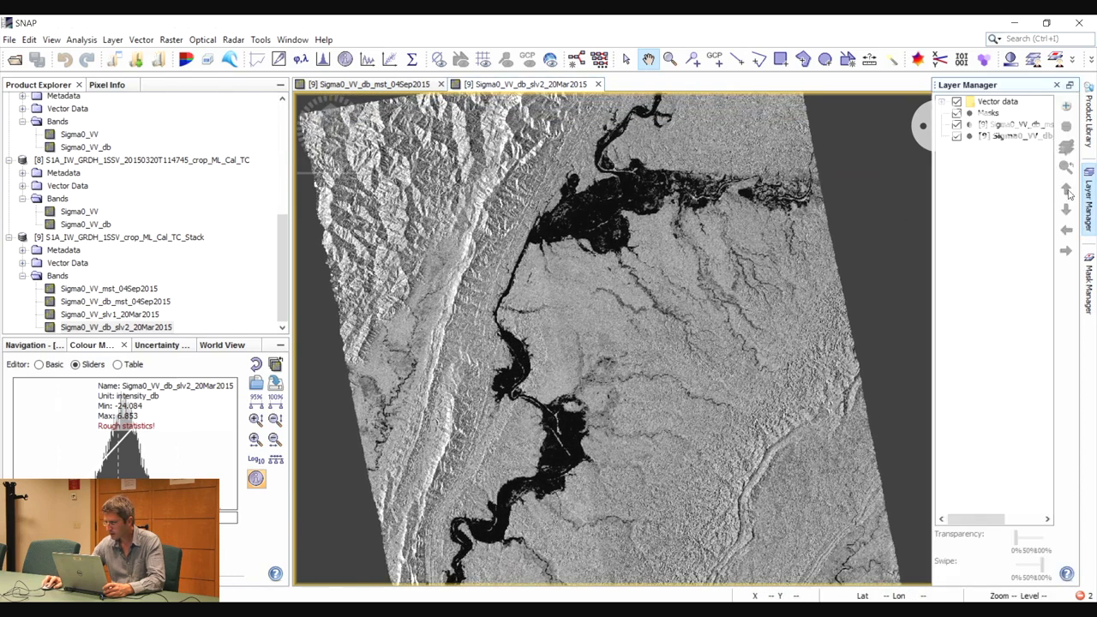
left_click(957, 124)
left_click(956, 124)
left_click(957, 124)
left_click(957, 125)
left_click(1022, 124)
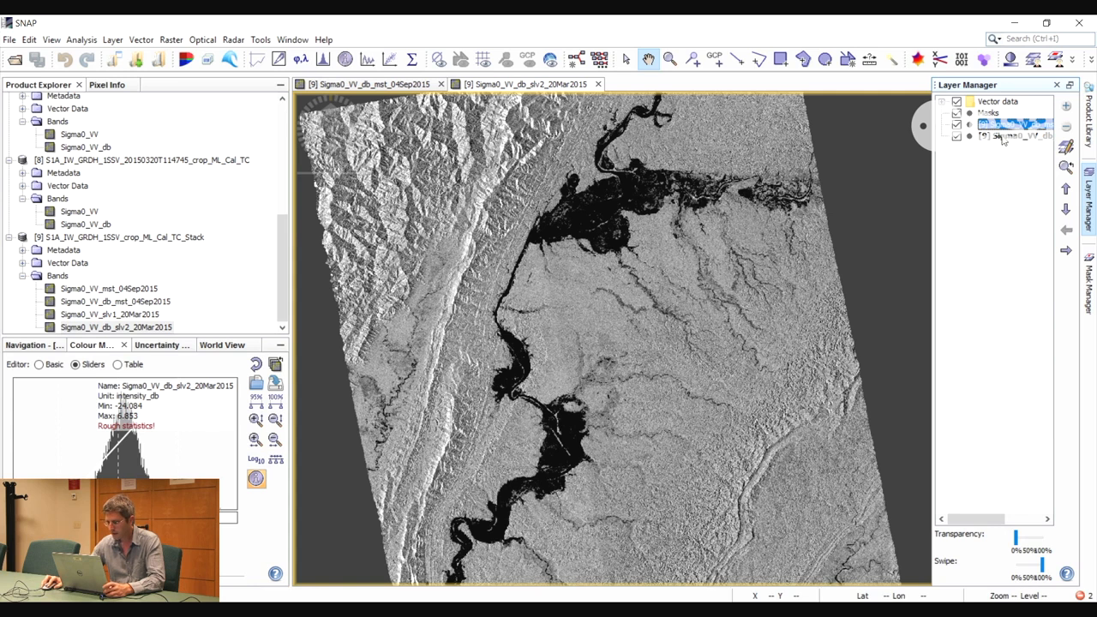
left_click(957, 124)
left_click(957, 124)
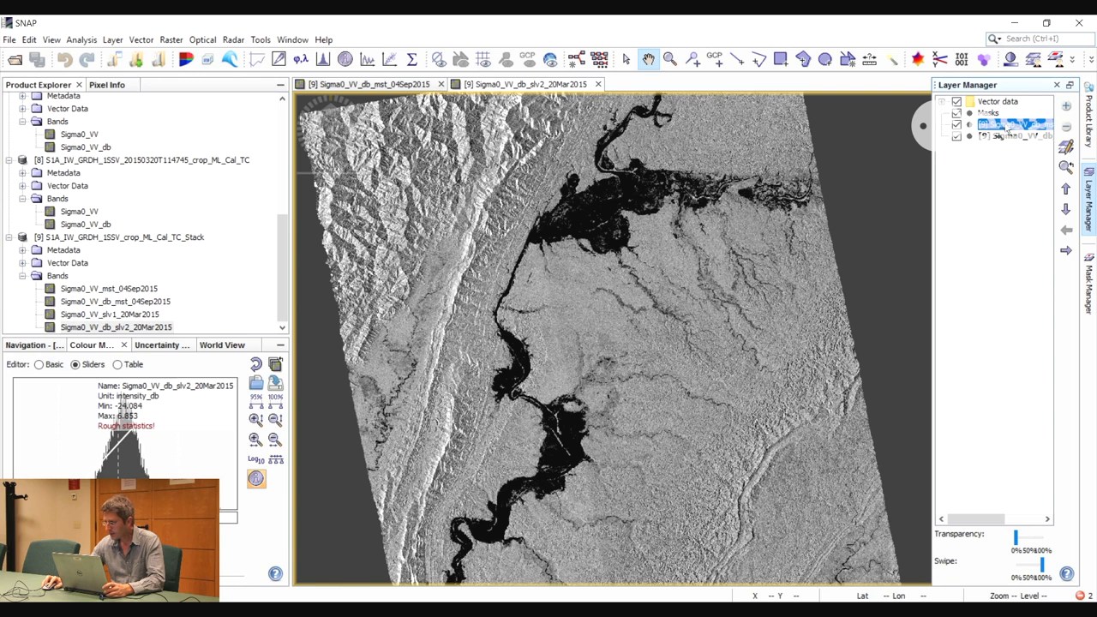
mouse_move(1016, 537)
left_mouse_down()
mouse_move(1054, 543)
mouse_move(1015, 540)
left_mouse_up()
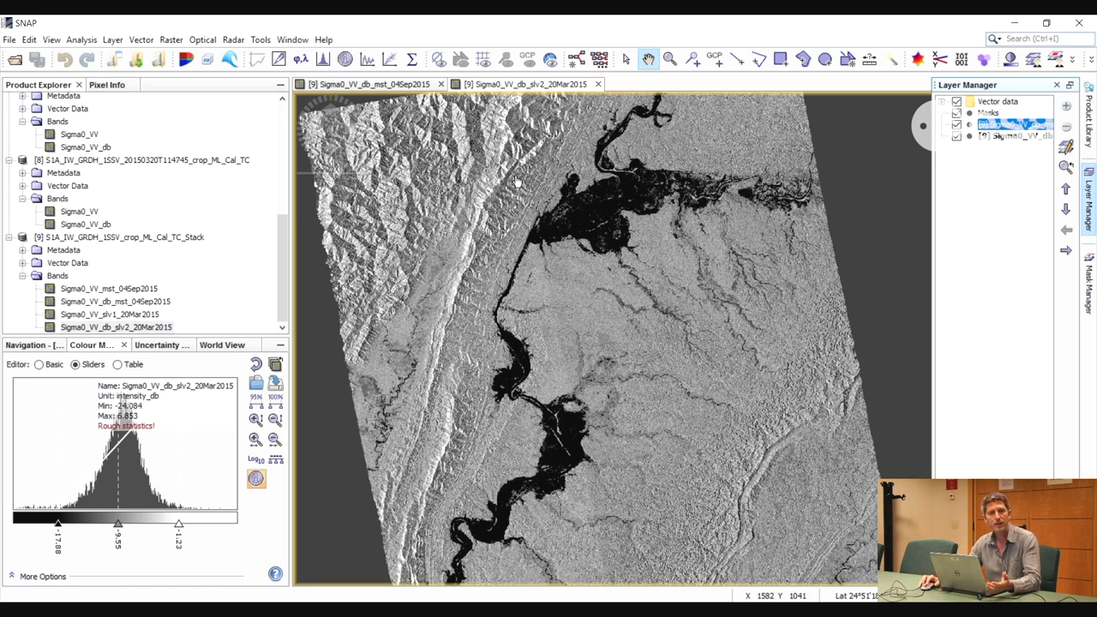
Create an RGB image of the stack with Sigma0_VV_db_slv2_20Mar2015 as red and Sigma0_VV_db_mst_04Sep2015 as green and blue
left_click(296, 40)
left_click(323, 40)
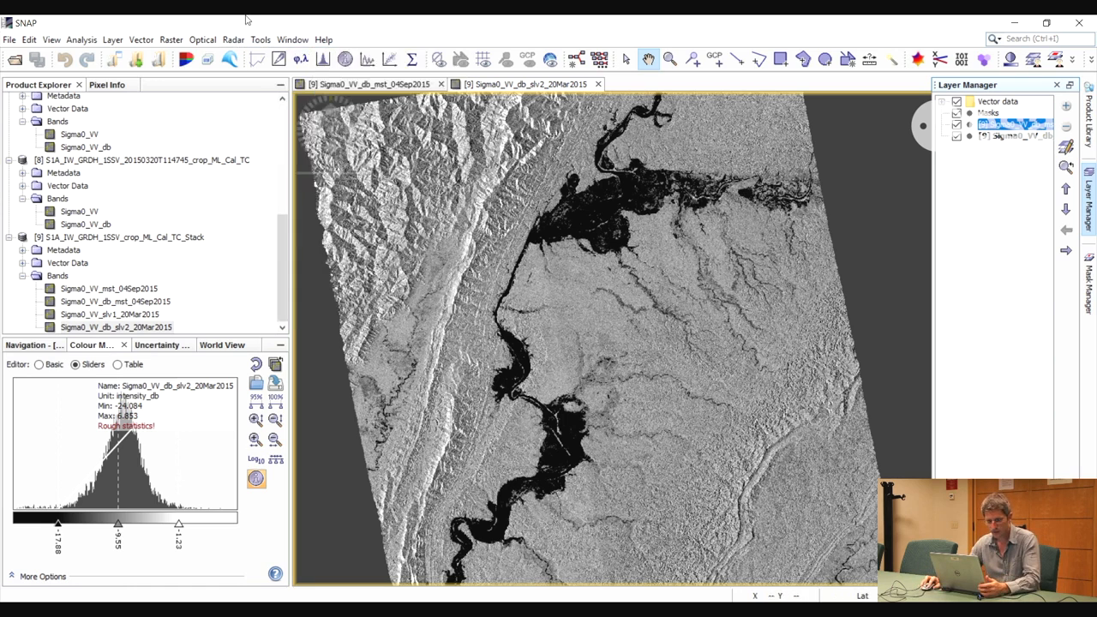
left_click(126, 241)
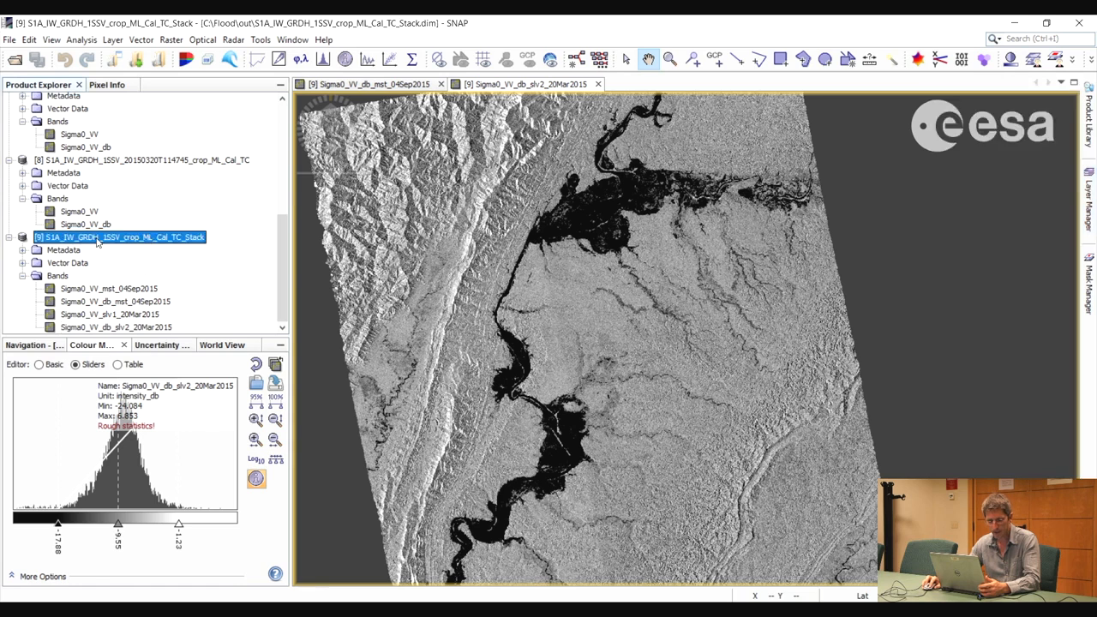
left_click(293, 40)
left_click(317, 73)
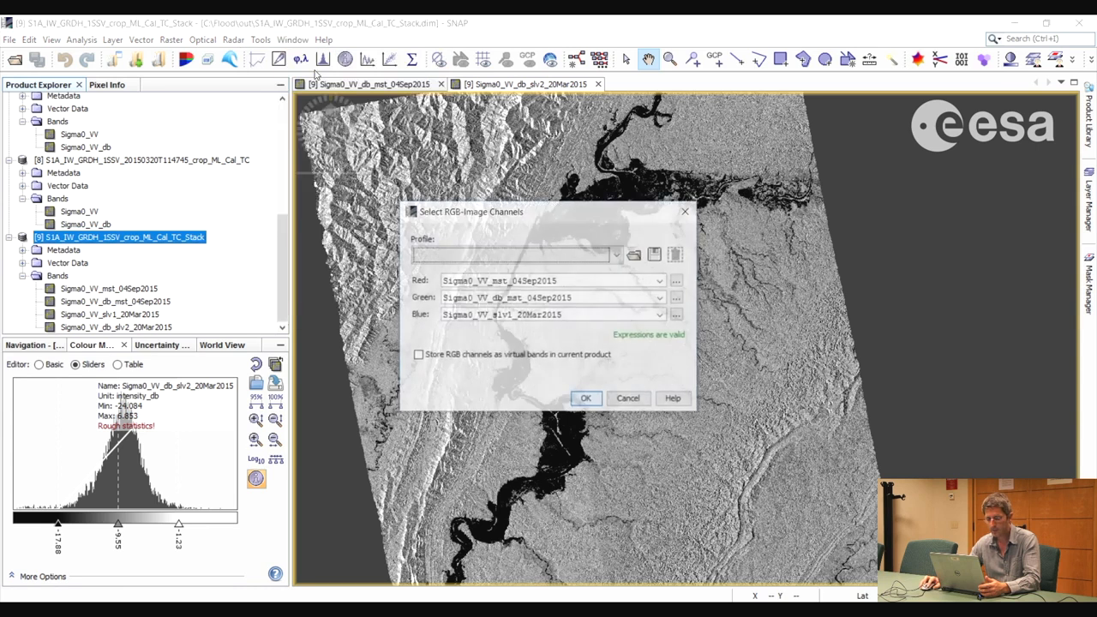
left_click(566, 282)
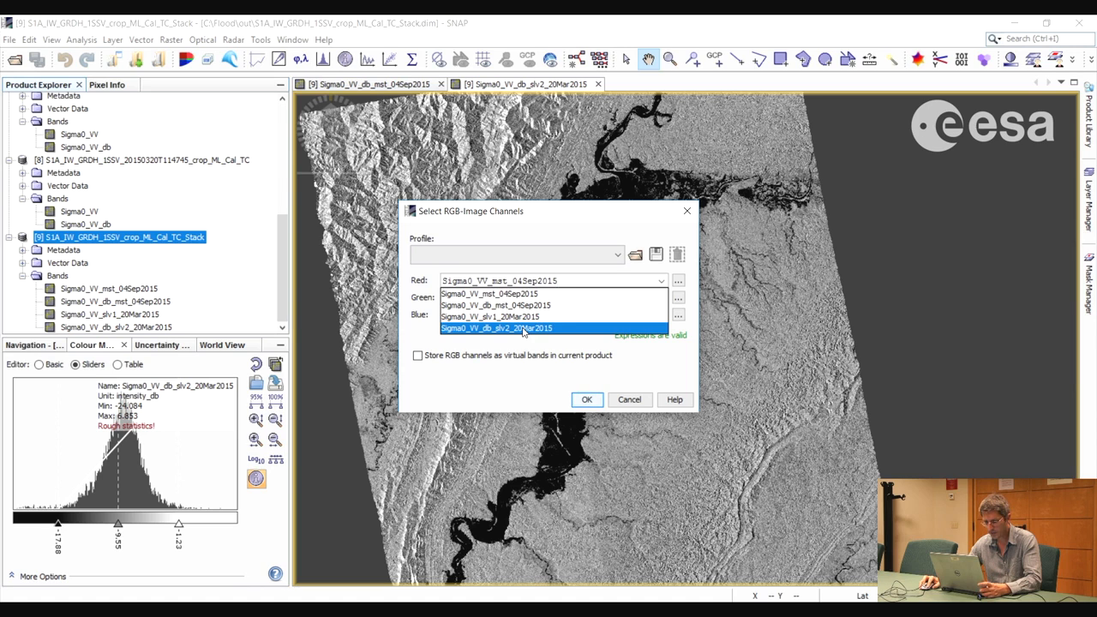
left_click(523, 329)
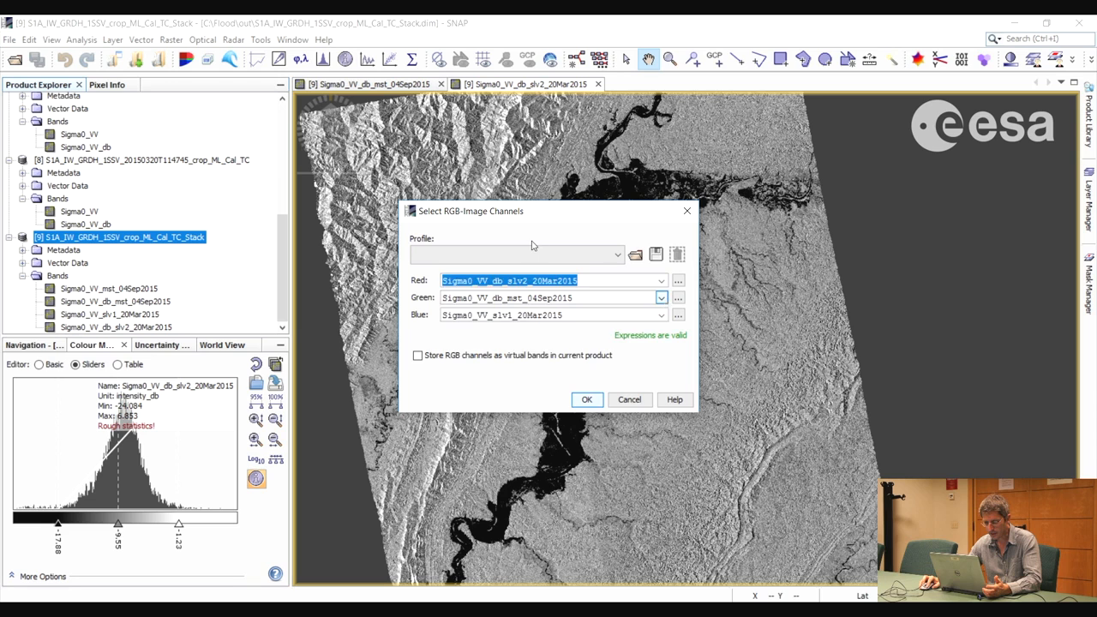
left_click(558, 297)
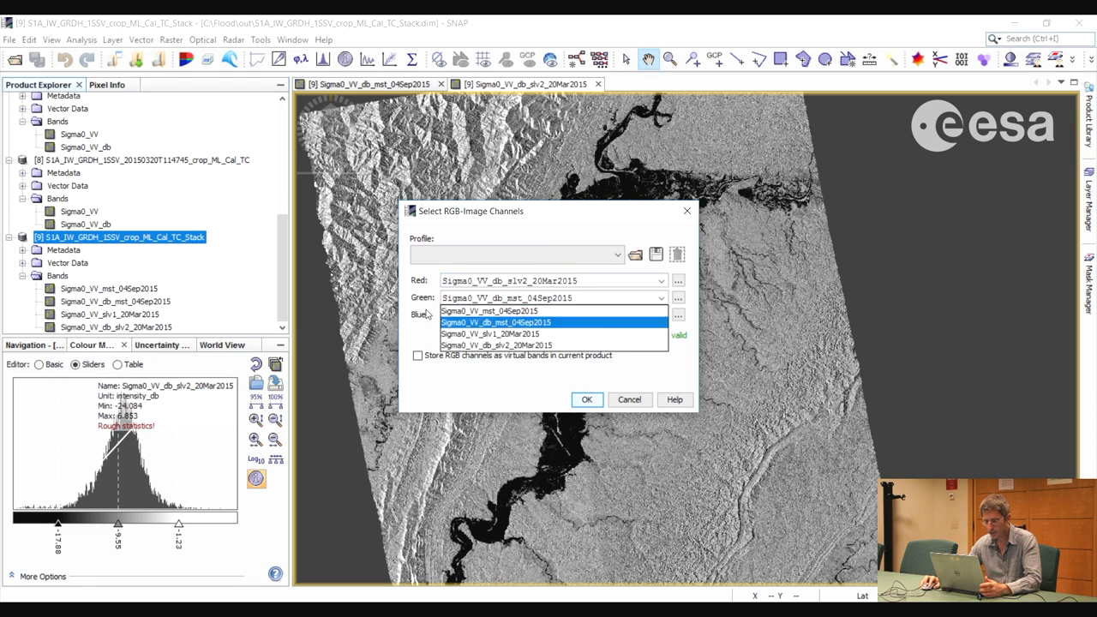
left_click(532, 323)
left_click(661, 316)
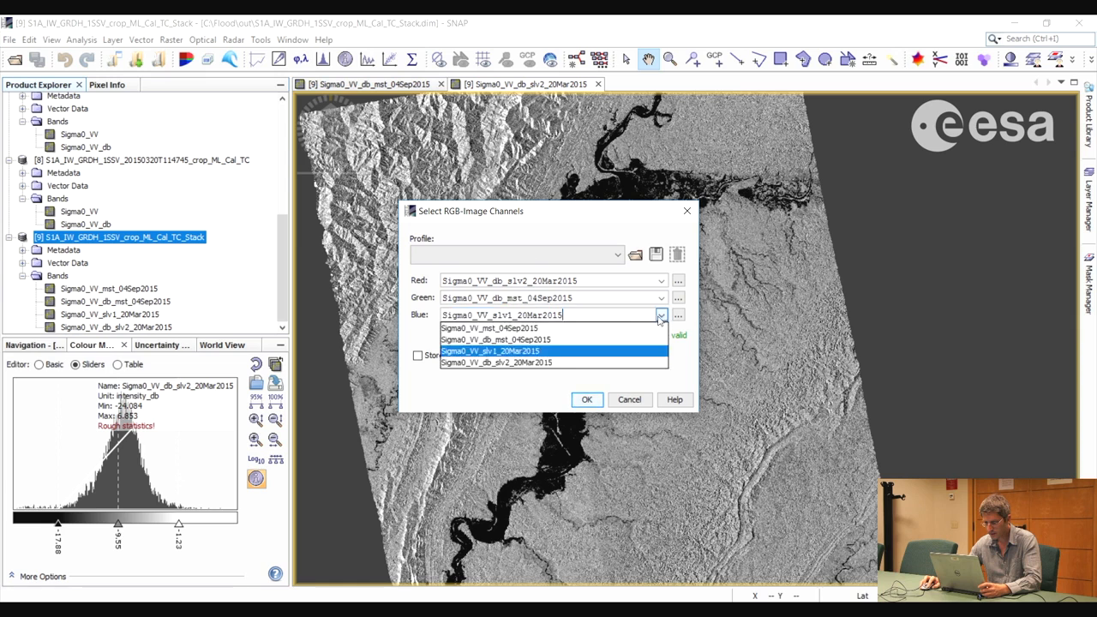
left_click(518, 342)
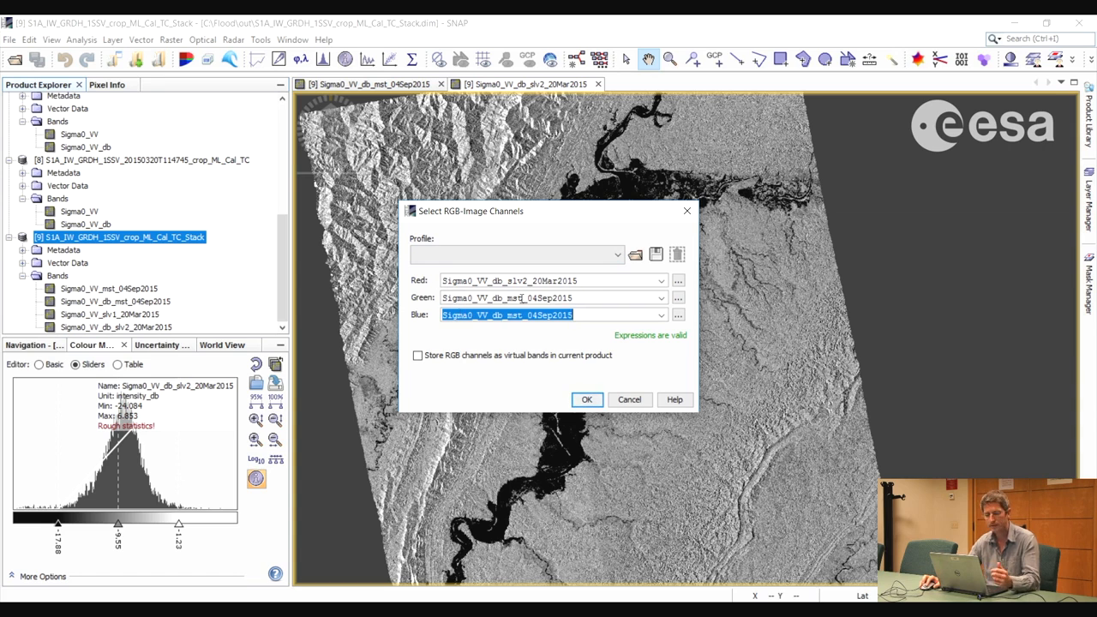
left_click(588, 401)
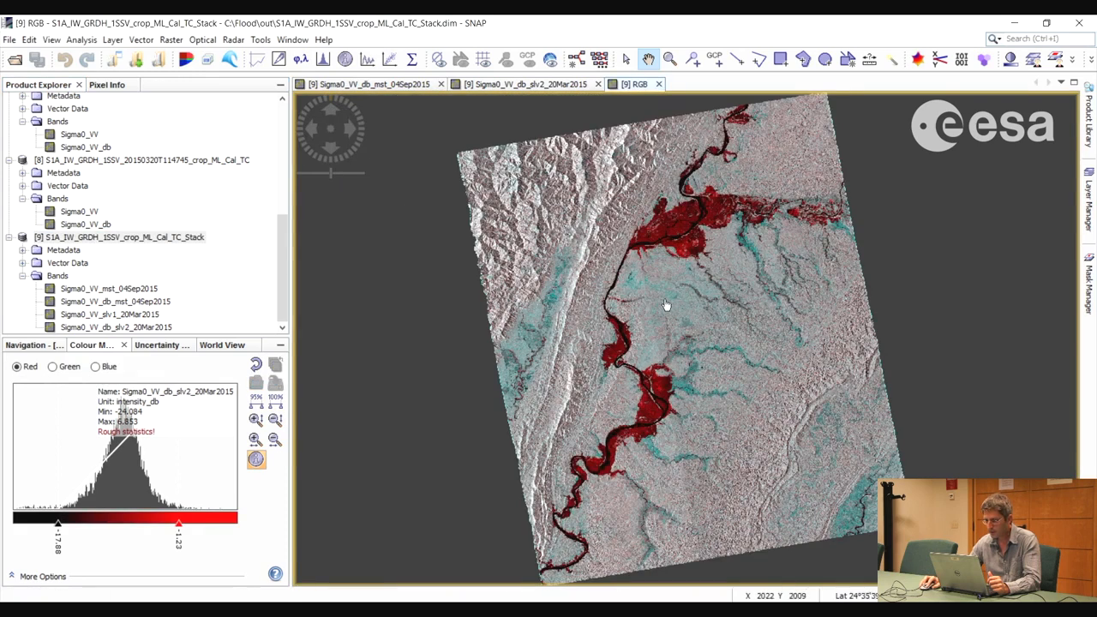
Examine the red flooded areas around the large river bend in the northern part of the RGB composite
left_click_drag(666, 305, 653, 307)
scroll(652, 266, "up", 5)
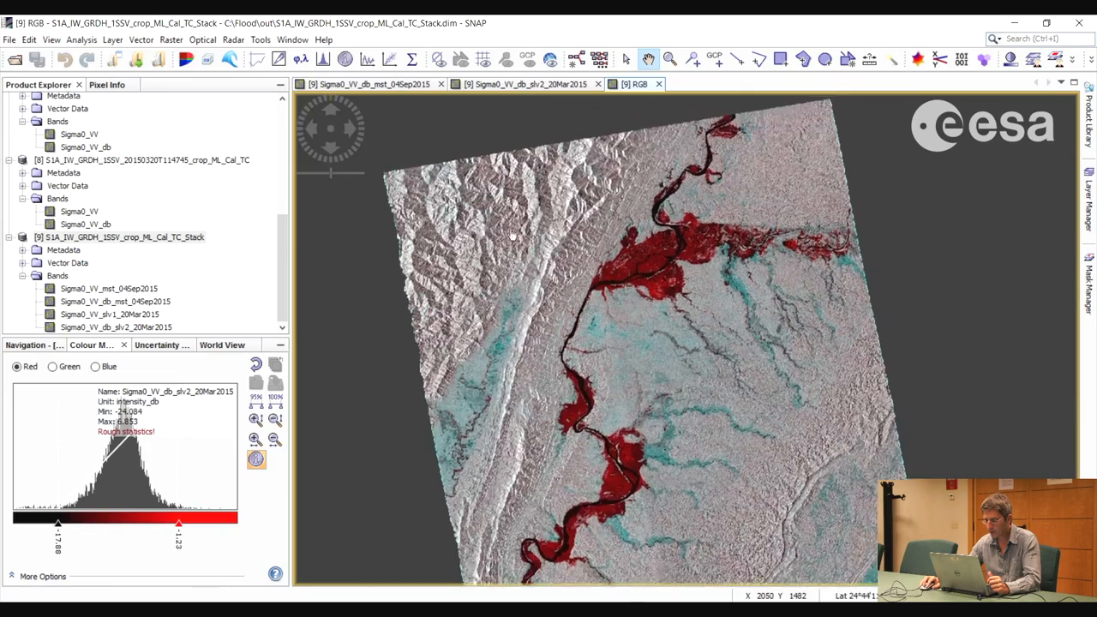
scroll(638, 300, "up", 2)
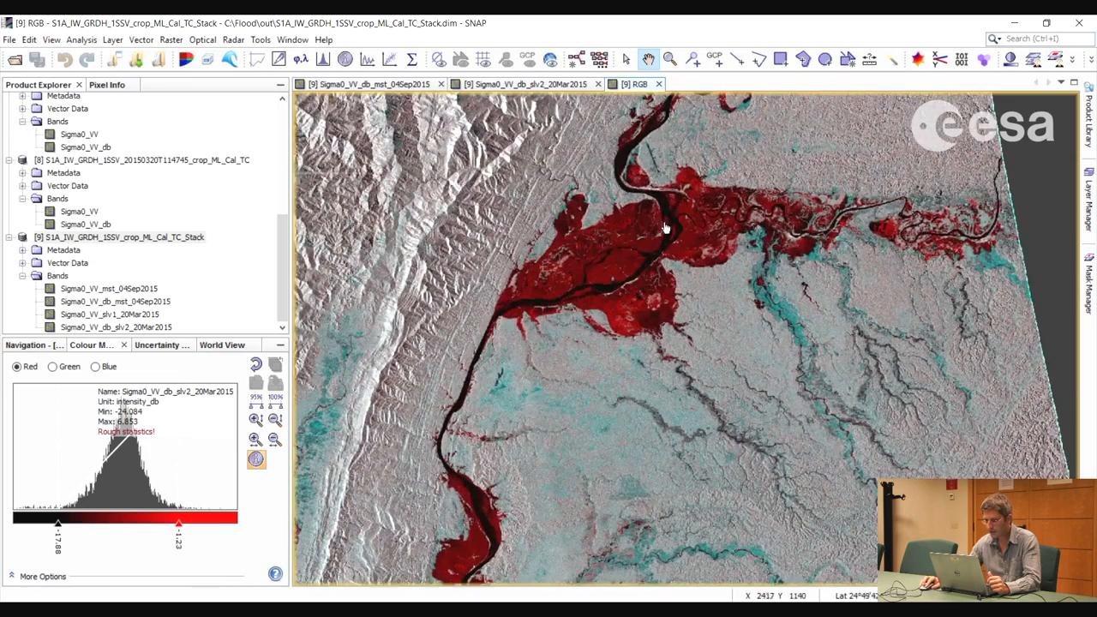
scroll(638, 248, "down", 1)
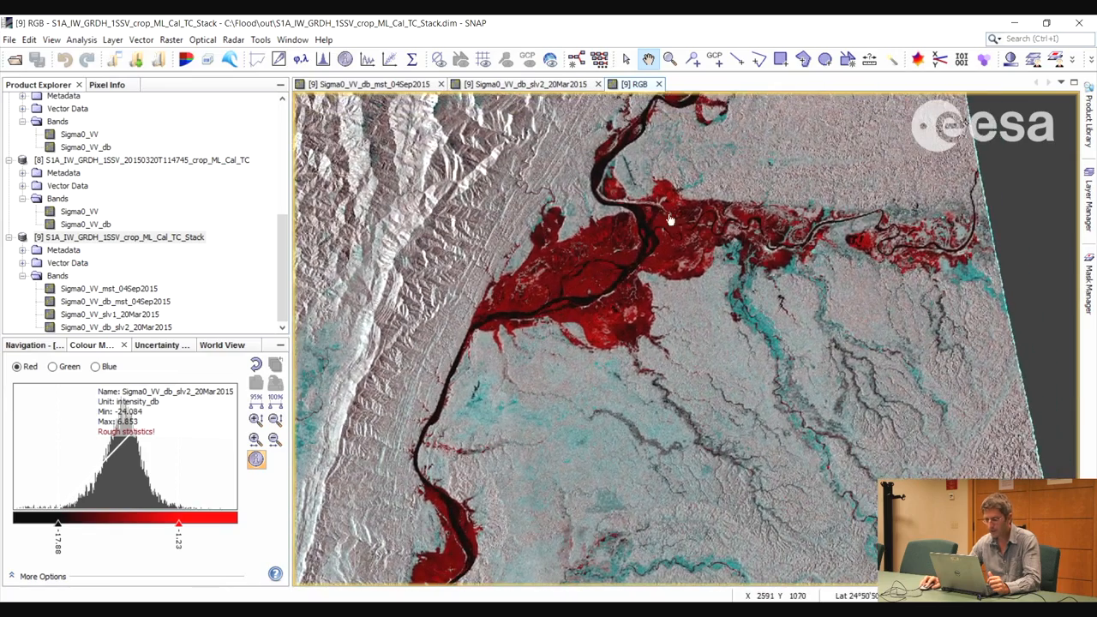
left_click_drag(700, 233, 695, 253)
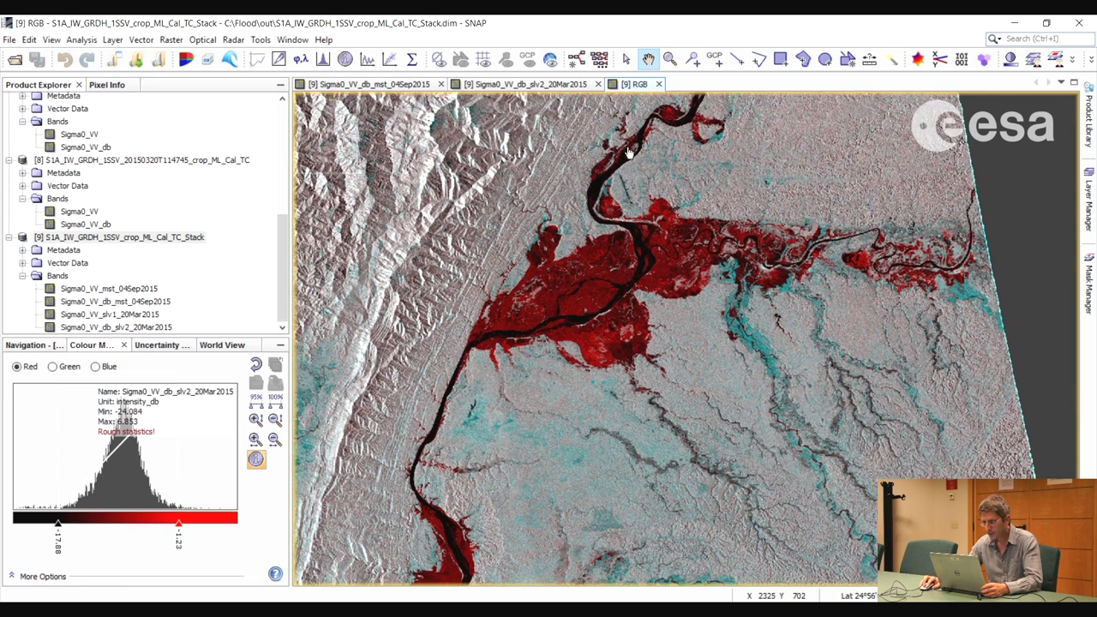
left_click_drag(673, 132, 700, 152)
left_click_drag(591, 254, 639, 221)
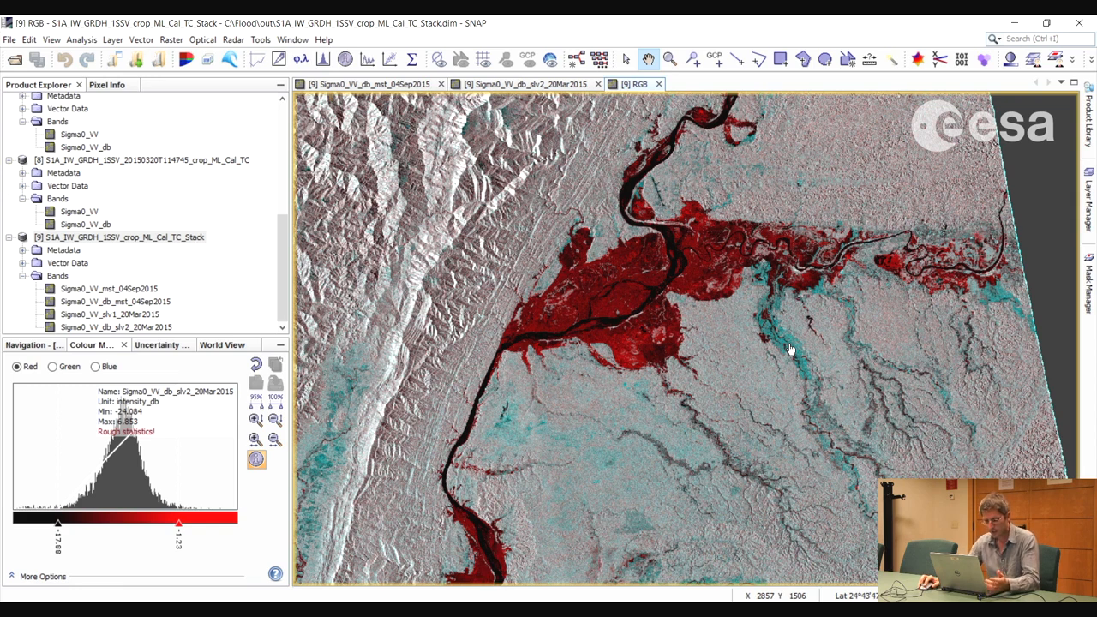
left_click_drag(585, 315, 592, 311)
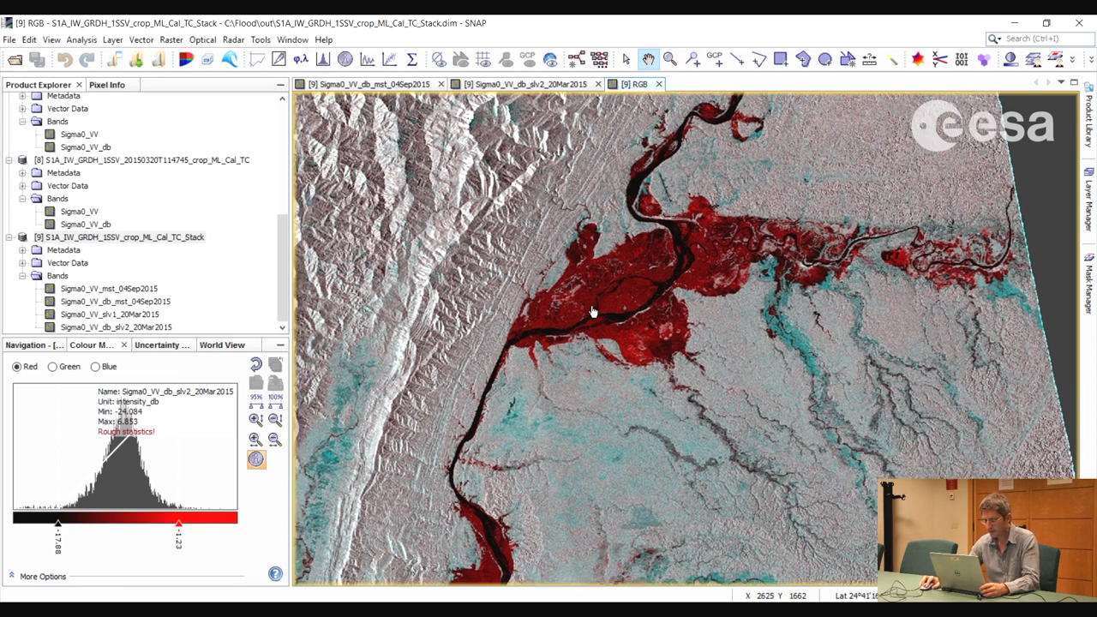
Follow the river southwards through the RGB composite and inspect its overall pattern of red and cyan areas
scroll(728, 335, "down", 2)
left_click_drag(693, 367, 732, 333)
left_click_drag(671, 417, 690, 372)
scroll(673, 386, "down", 2)
scroll(688, 384, "down", 1)
left_click_drag(714, 428, 704, 399)
scroll(704, 412, "down", 1)
scroll(704, 412, "down", 1)
left_click_drag(722, 454, 713, 417)
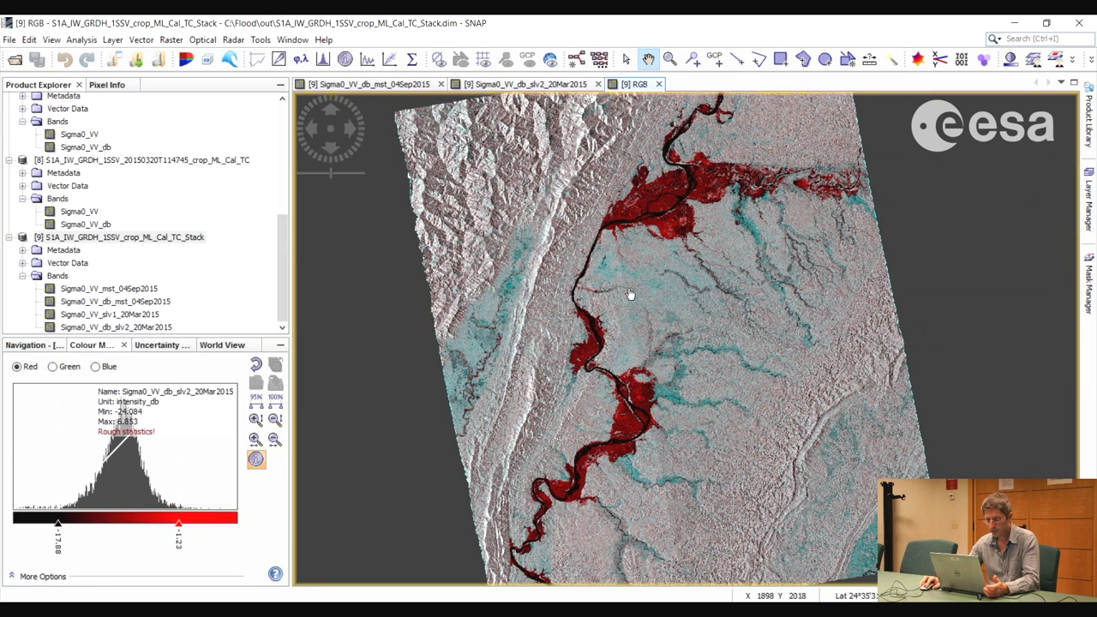
Look through the available product export formats, including GeoTIFF
left_click(10, 42)
mouse_move(112, 233)
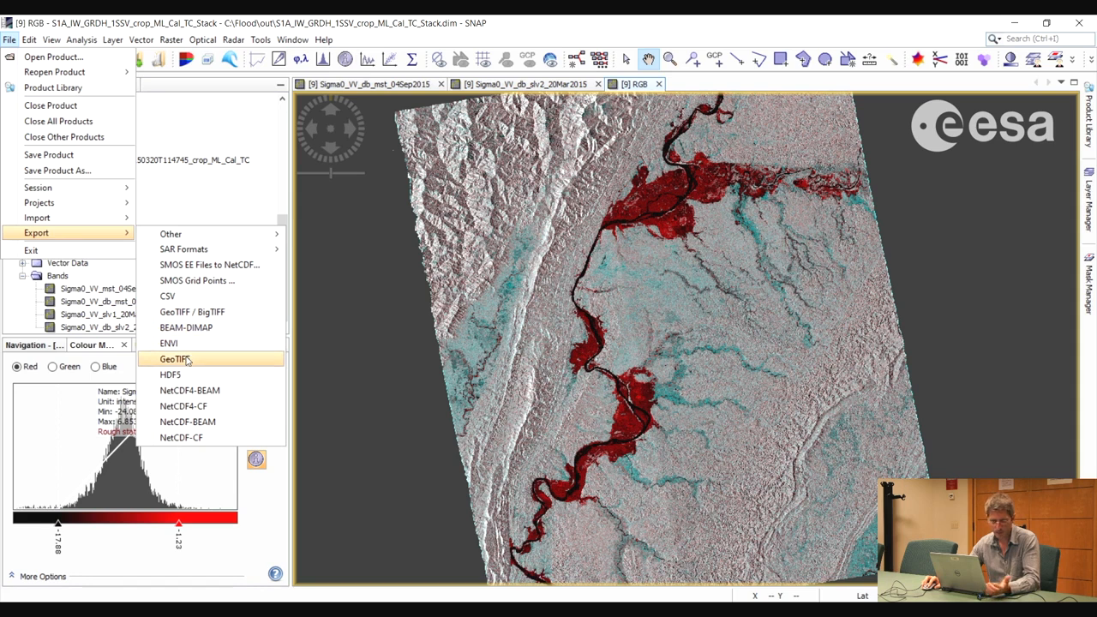
left_click(136, 21)
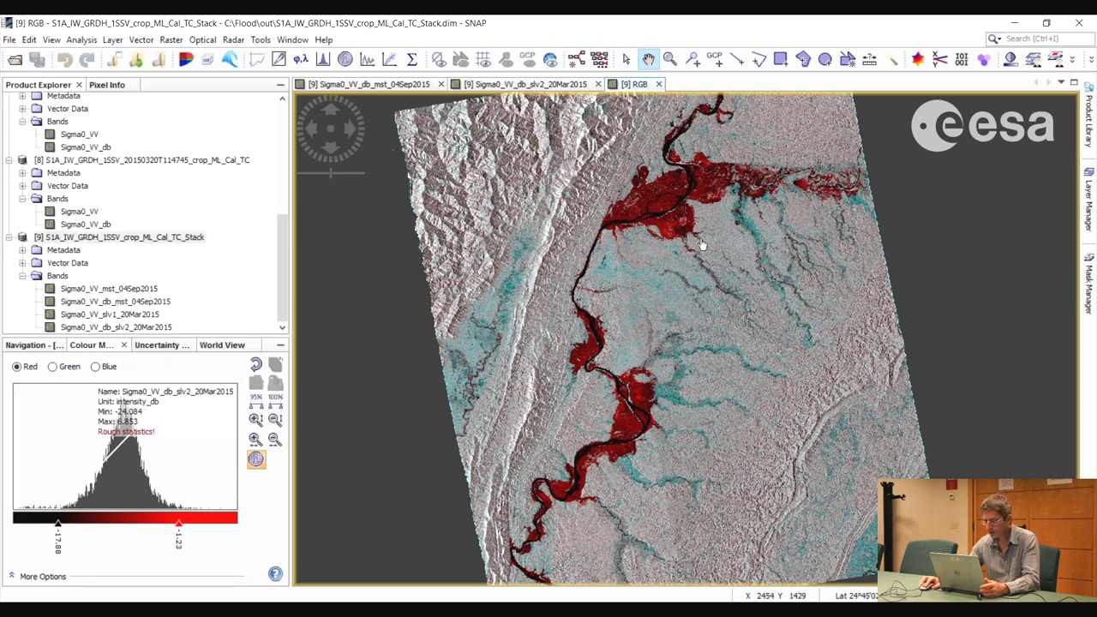
Start exporting the RGB view as a Google Earth KMZ, with the C: drive's Flood\out folder as destination
mouse_move(656, 331)
left_mouse_down()
mouse_move(652, 322)
mouse_move(664, 329)
left_mouse_up()
scroll(653, 323, "down", 1)
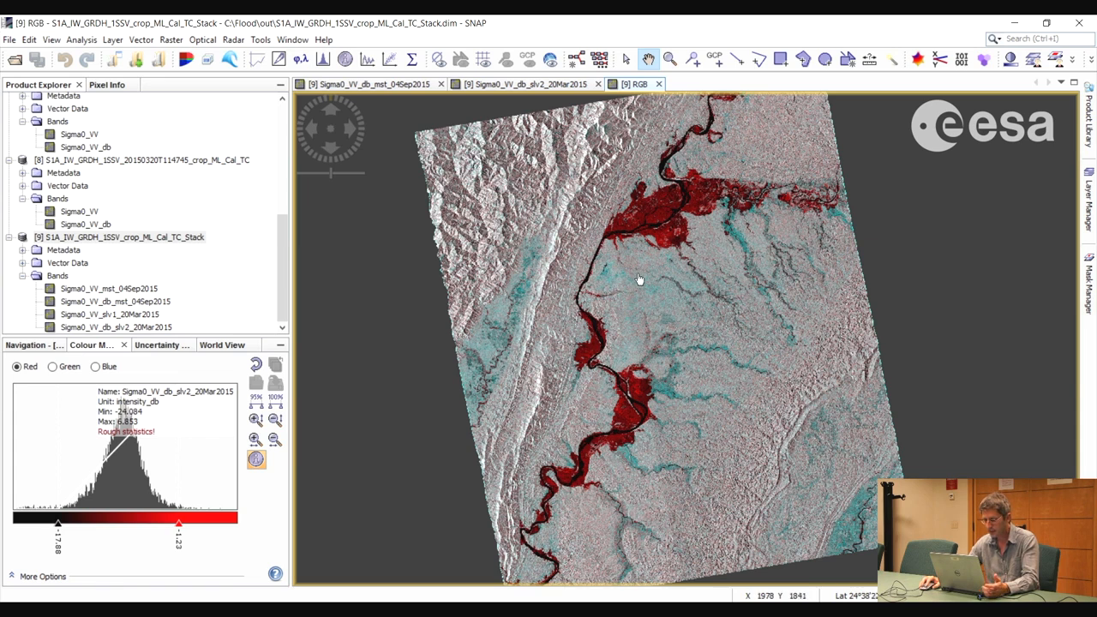
right_click(639, 279)
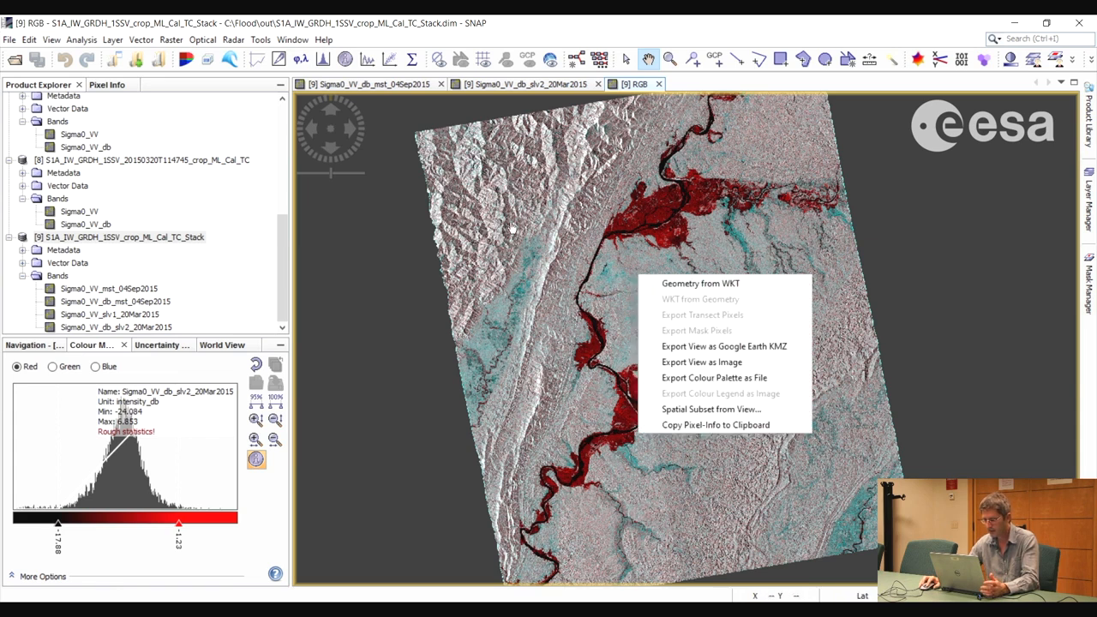
left_click(683, 347)
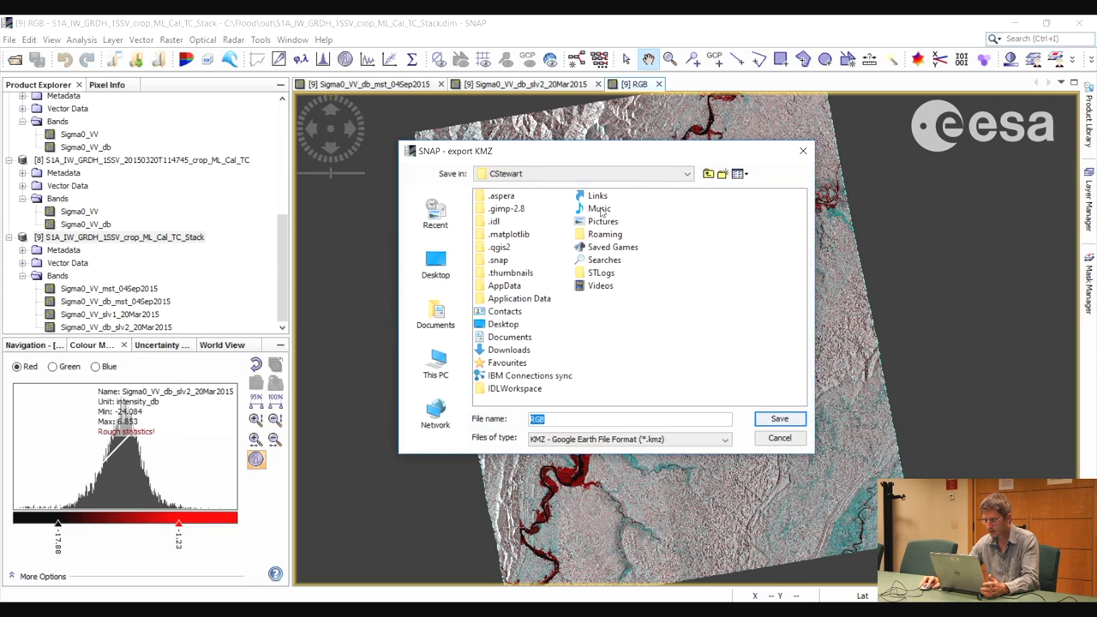
left_click(686, 176)
left_click(536, 210)
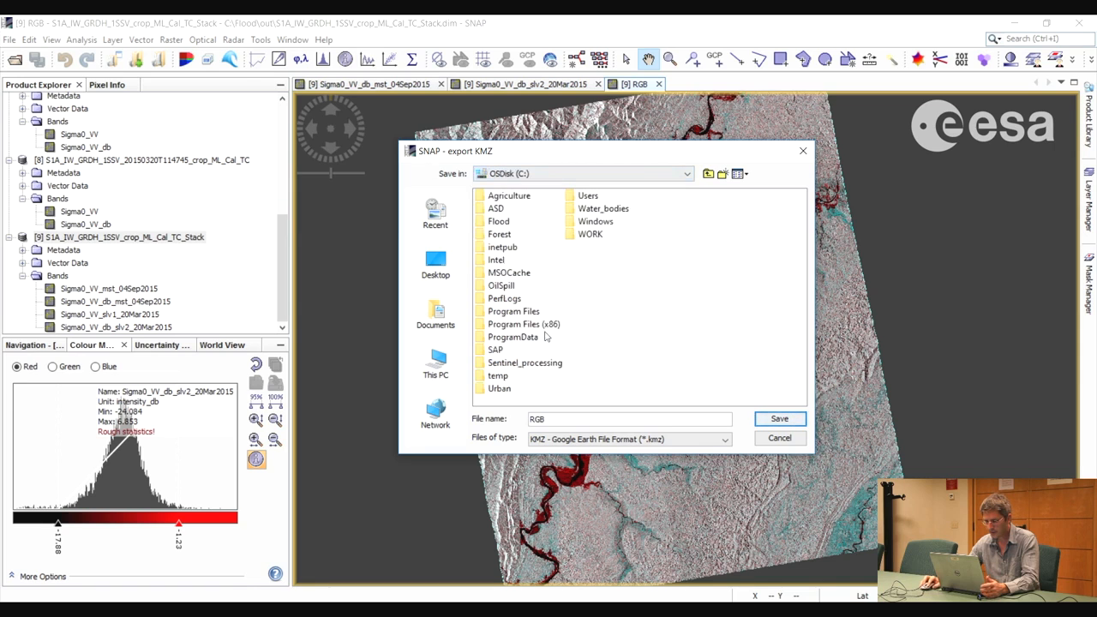
left_click(504, 224)
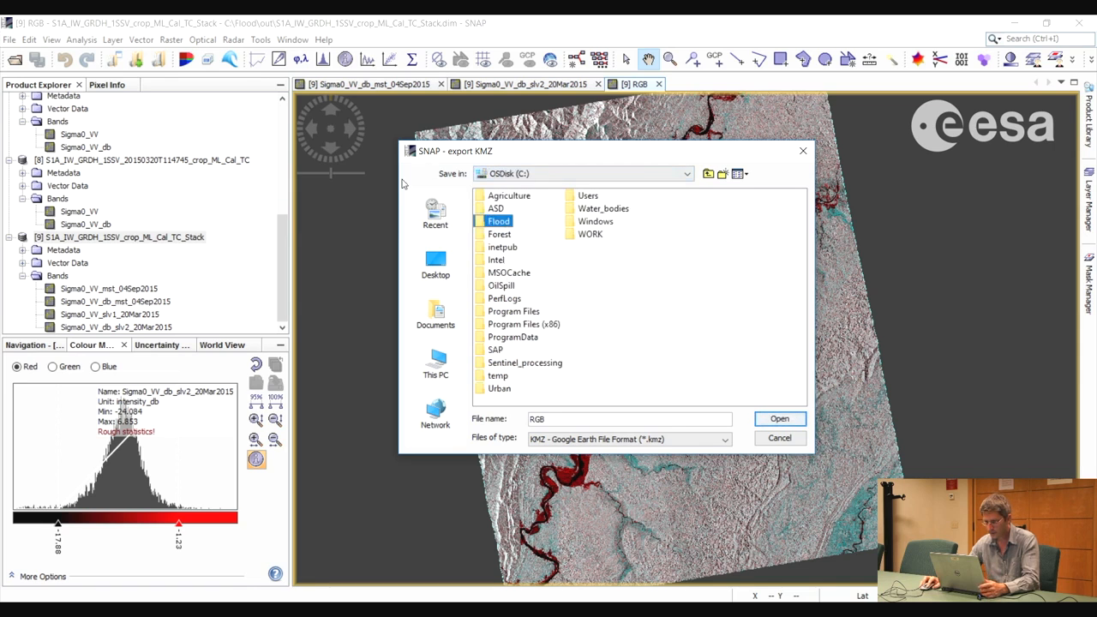
left_click(504, 232)
key("Up")
key("Return")
key("Down")
key("Return")
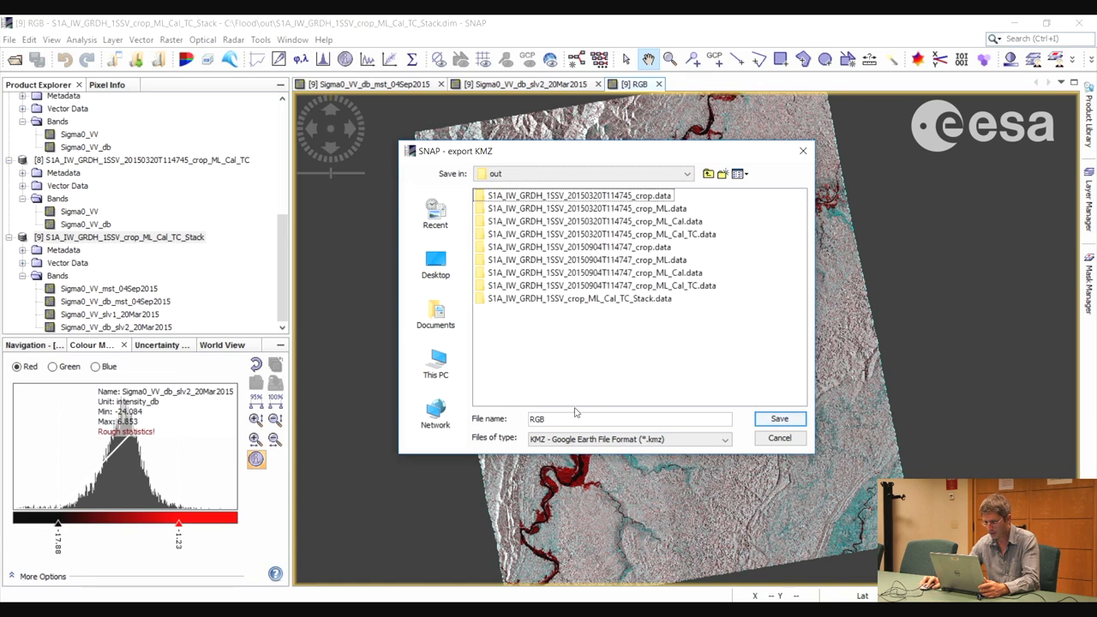
Name the KMZ export Flood and save it
left_click(561, 419)
key("BackSpace")
key("BackSpace")
key("BackSpace")
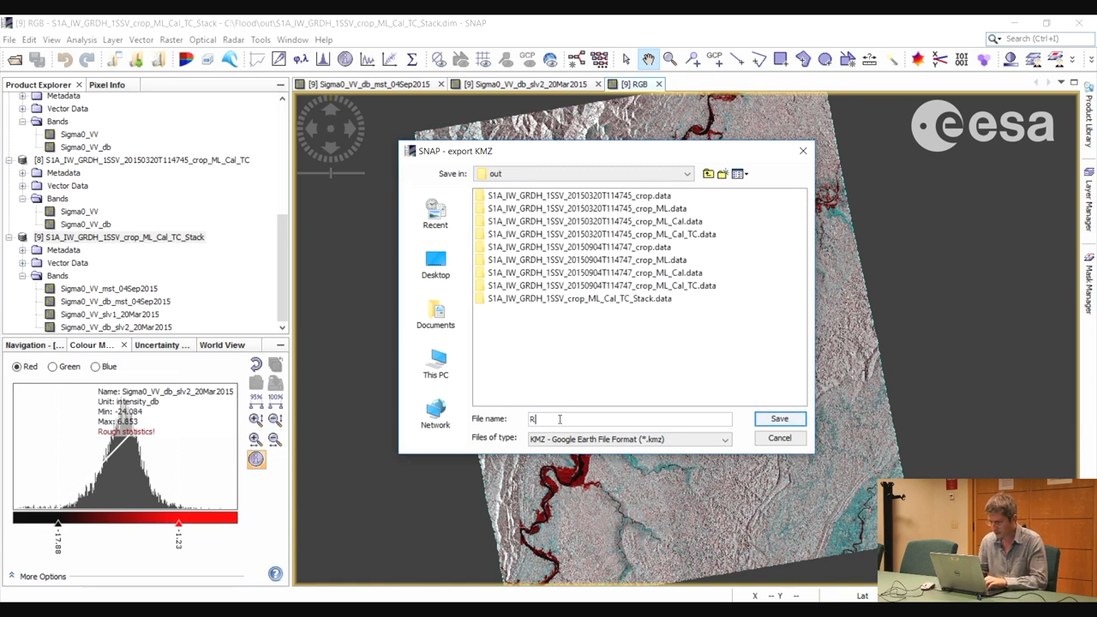
type("Flood")
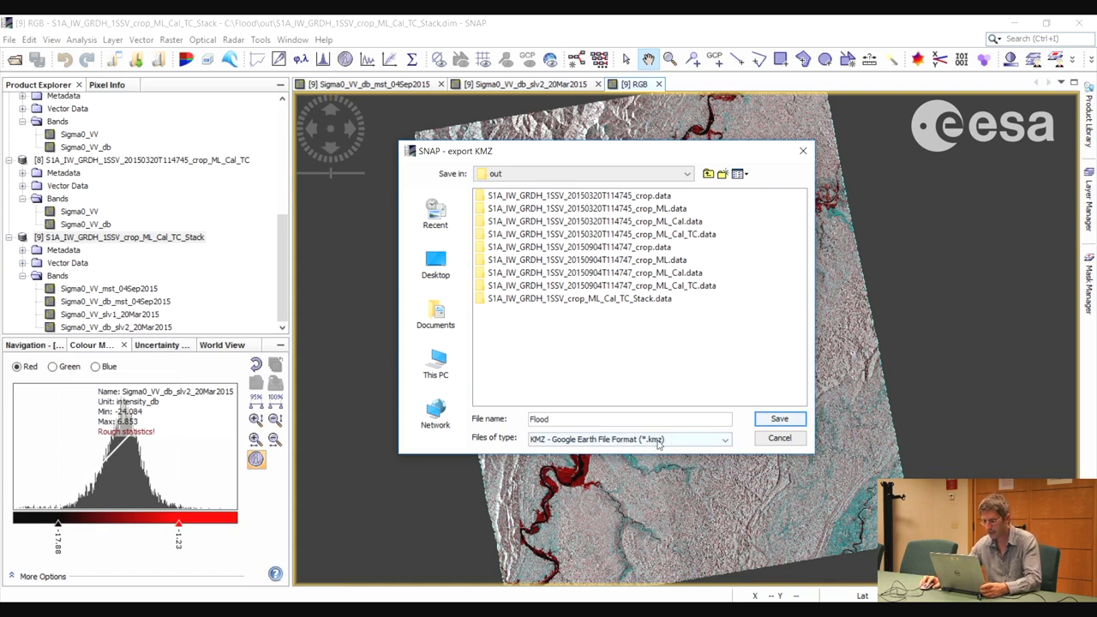
left_click(768, 422)
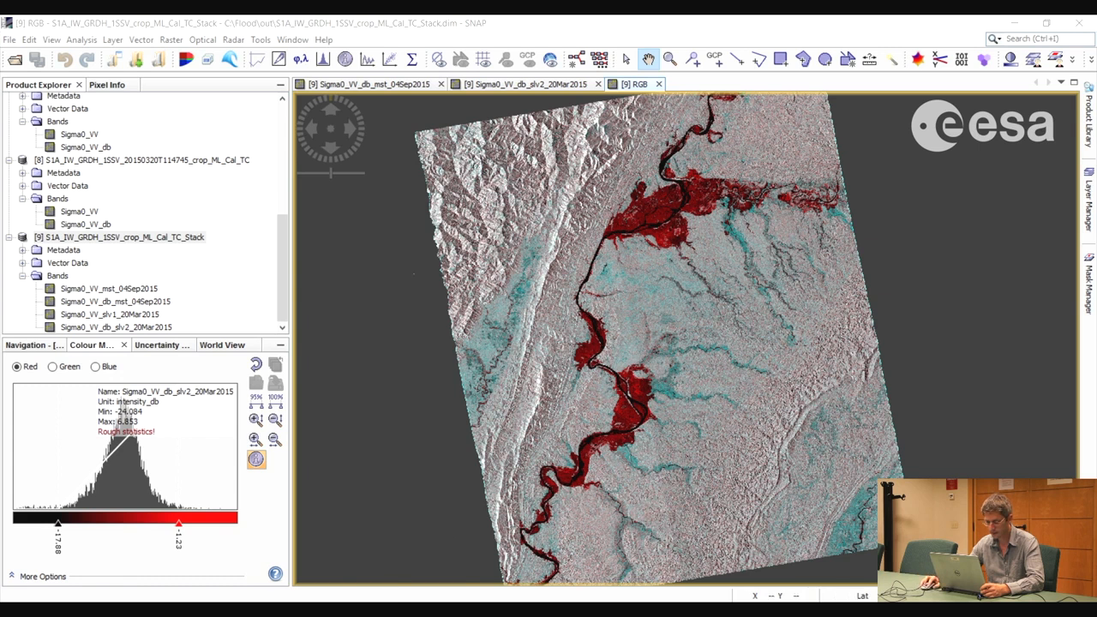
Open the exported Flood.kmz from the out folder in Google Earth Pro and dismiss the start-up tips
mouse_move(406, 611)
left_click(412, 566)
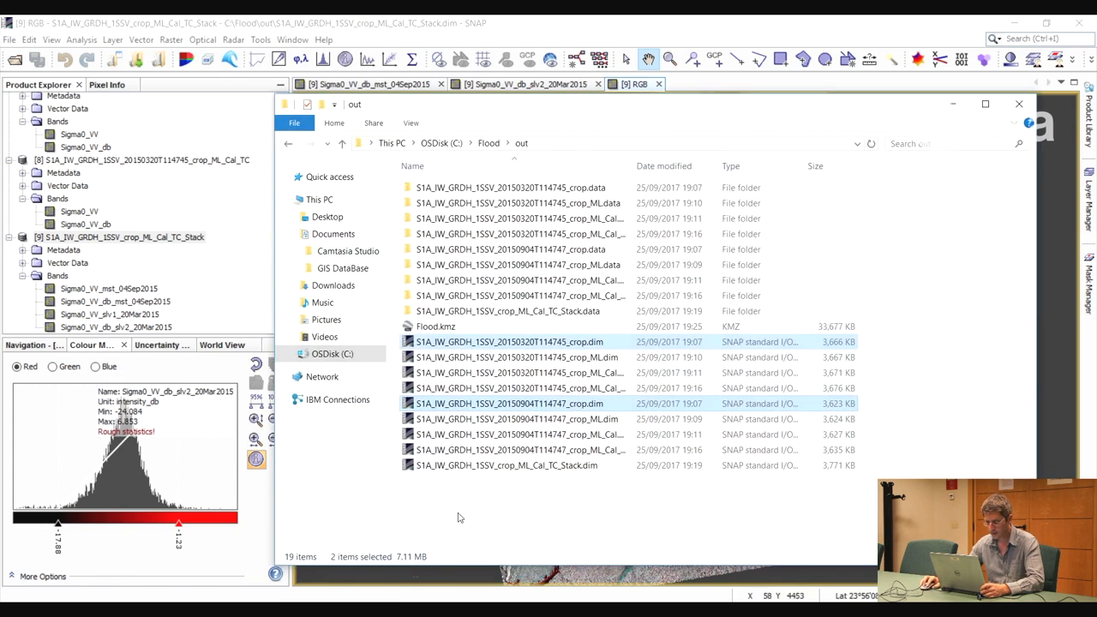
left_click(437, 329)
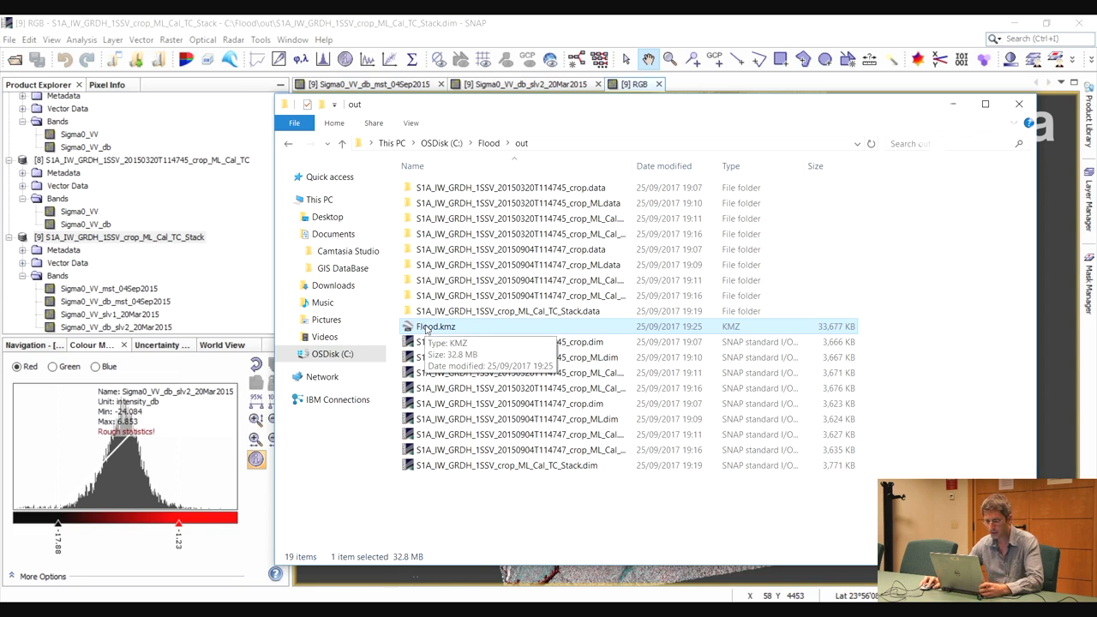
double_click(427, 329)
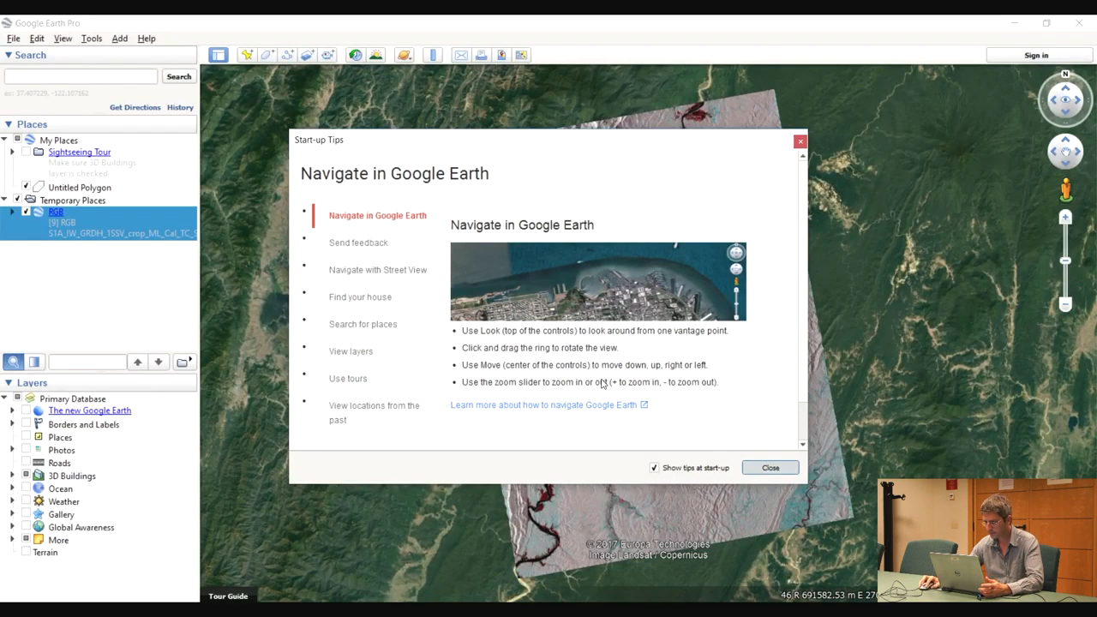
left_click(756, 470)
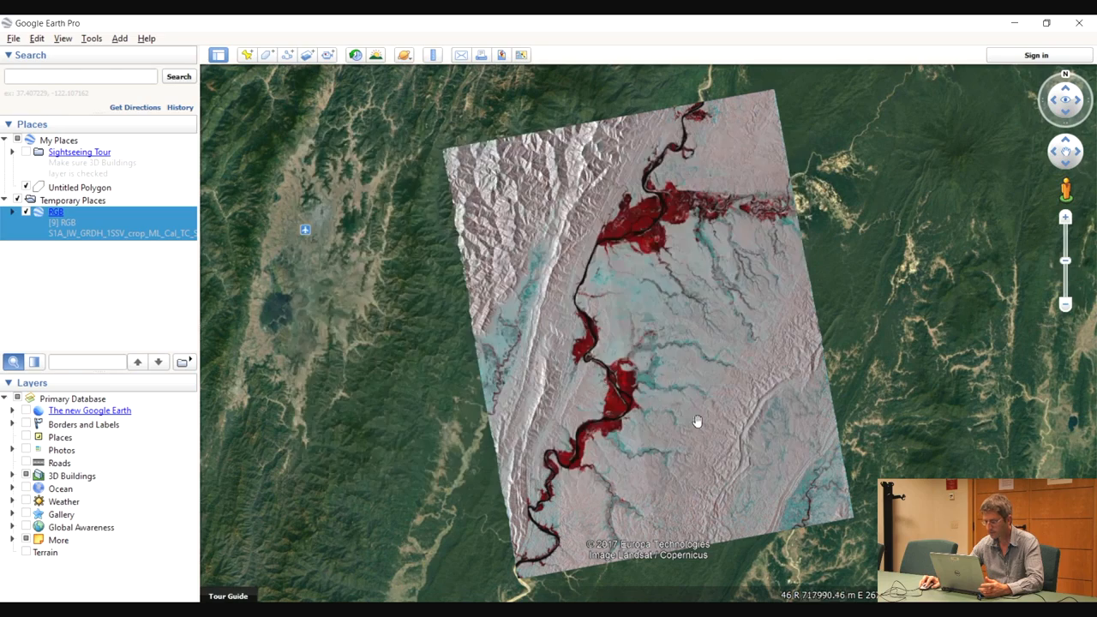
Compare the RGB overlay with the underlying satellite imagery by toggling its visibility and varying its opacity
scroll(506, 253, "up", 3)
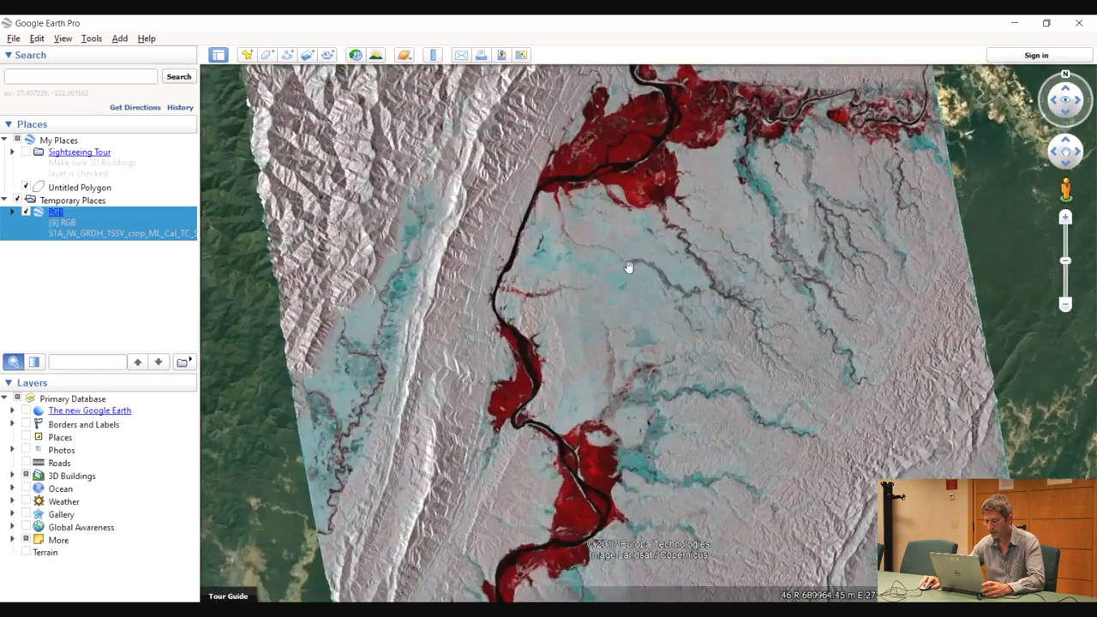
left_click_drag(630, 267, 627, 380)
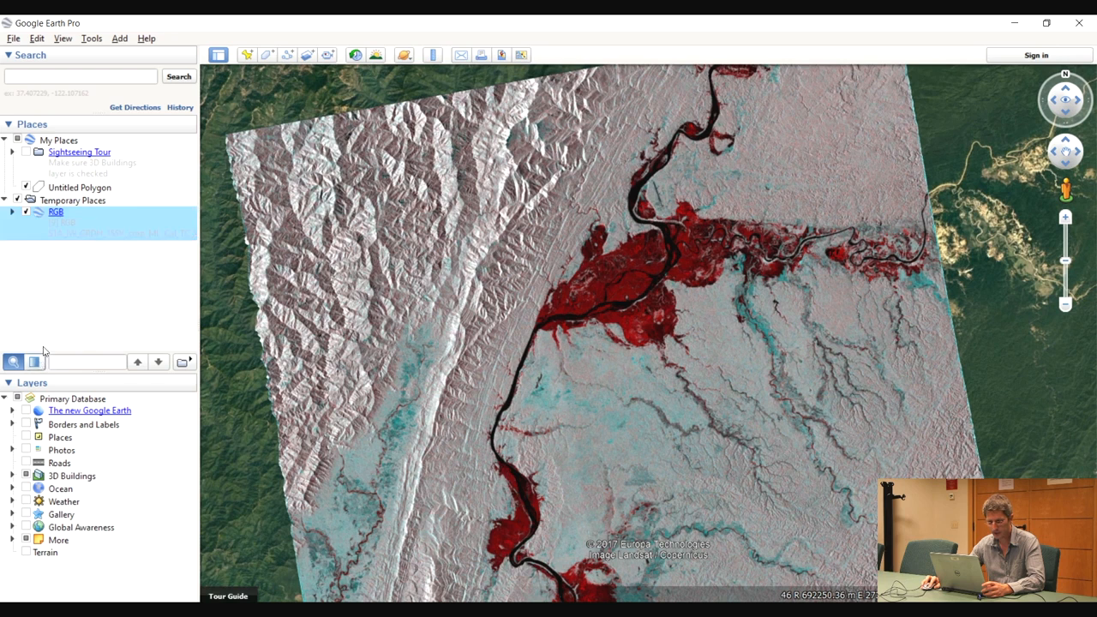
left_click(26, 211)
left_click(26, 211)
left_click(36, 363)
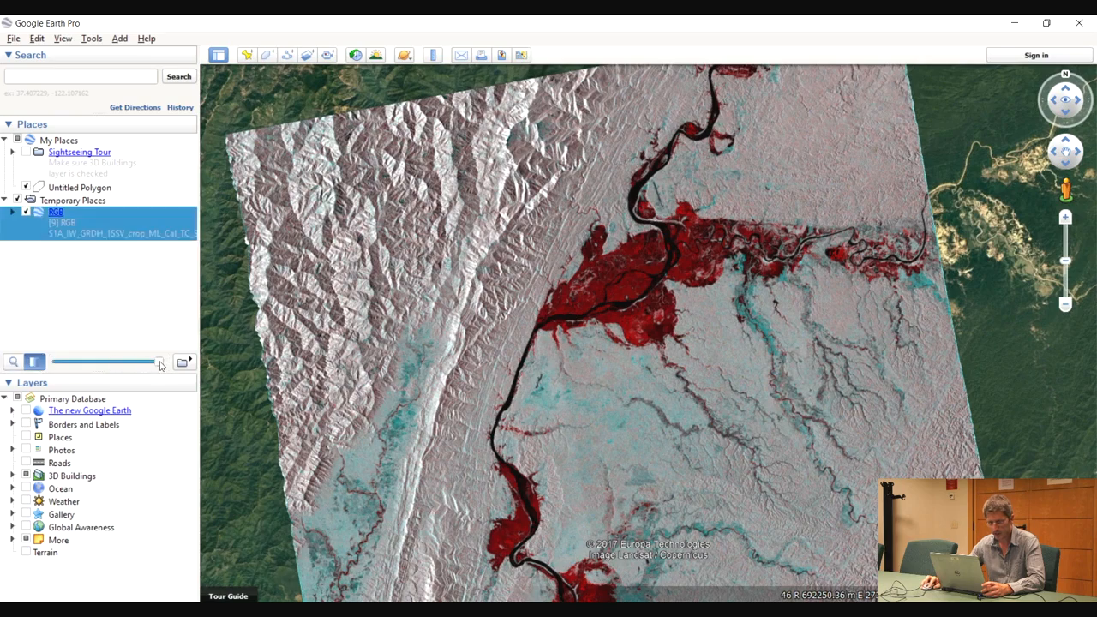
mouse_move(157, 361)
left_mouse_down()
mouse_move(56, 362)
mouse_move(161, 362)
left_mouse_up()
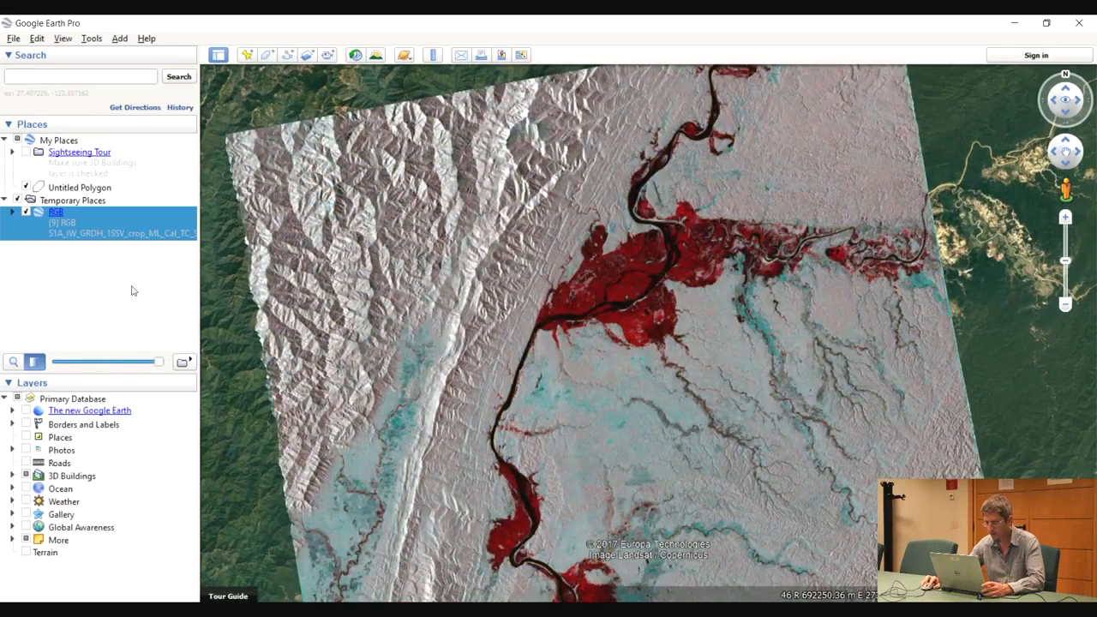
Inspect the flooded river section at the overlay's northern edge against the base imagery by varying the overlay's transparency
left_click_drag(707, 166, 621, 338)
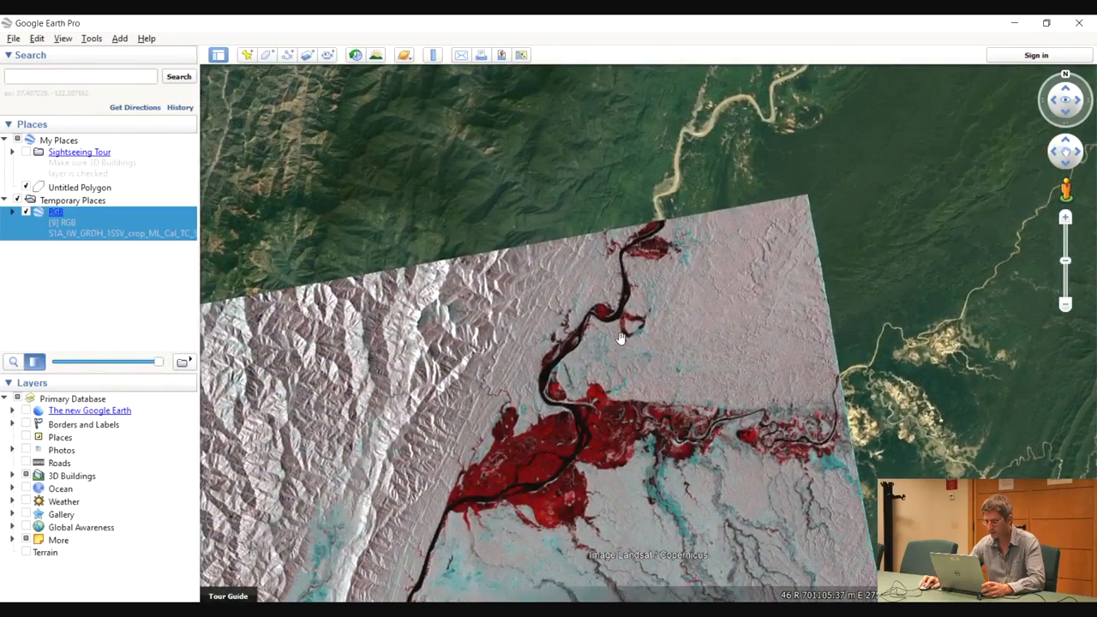
scroll(639, 267, "up", 5)
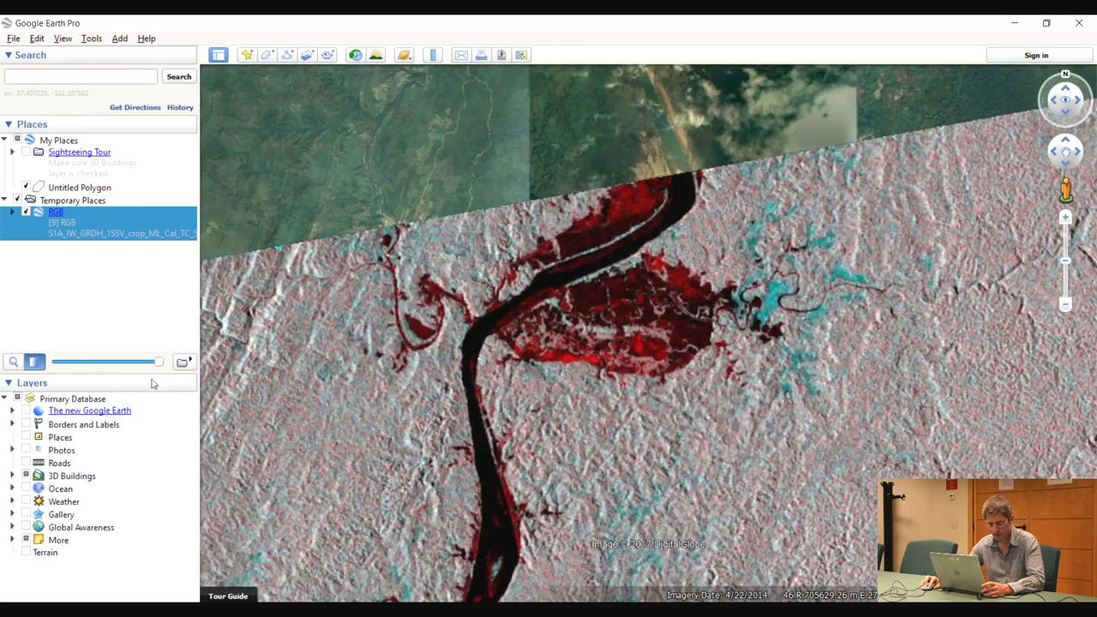
mouse_move(159, 361)
left_mouse_down()
mouse_move(38, 364)
mouse_move(169, 367)
left_mouse_up()
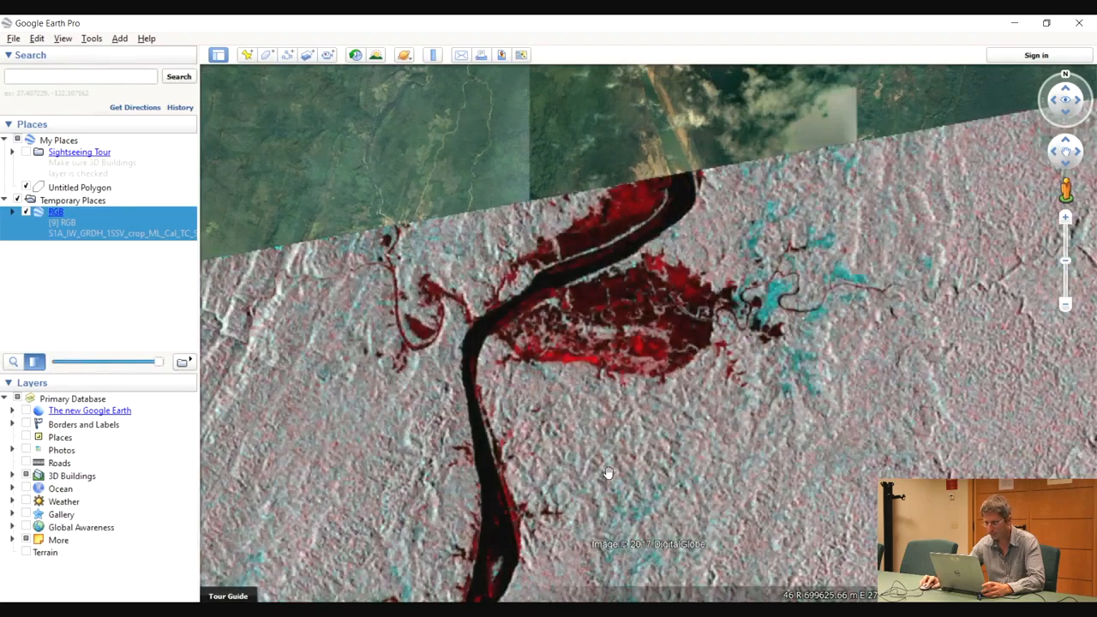
left_click_drag(608, 473, 630, 324)
scroll(646, 377, "down", 5)
left_click_drag(649, 453, 668, 221)
scroll(660, 388, "down", 3)
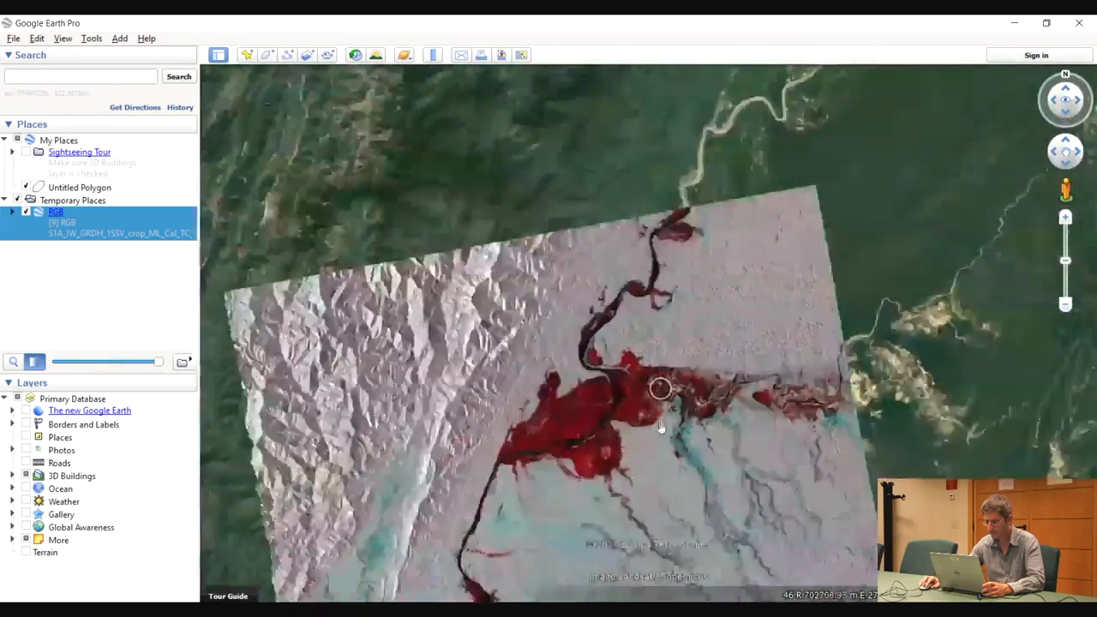
scroll(660, 389, "down", 3)
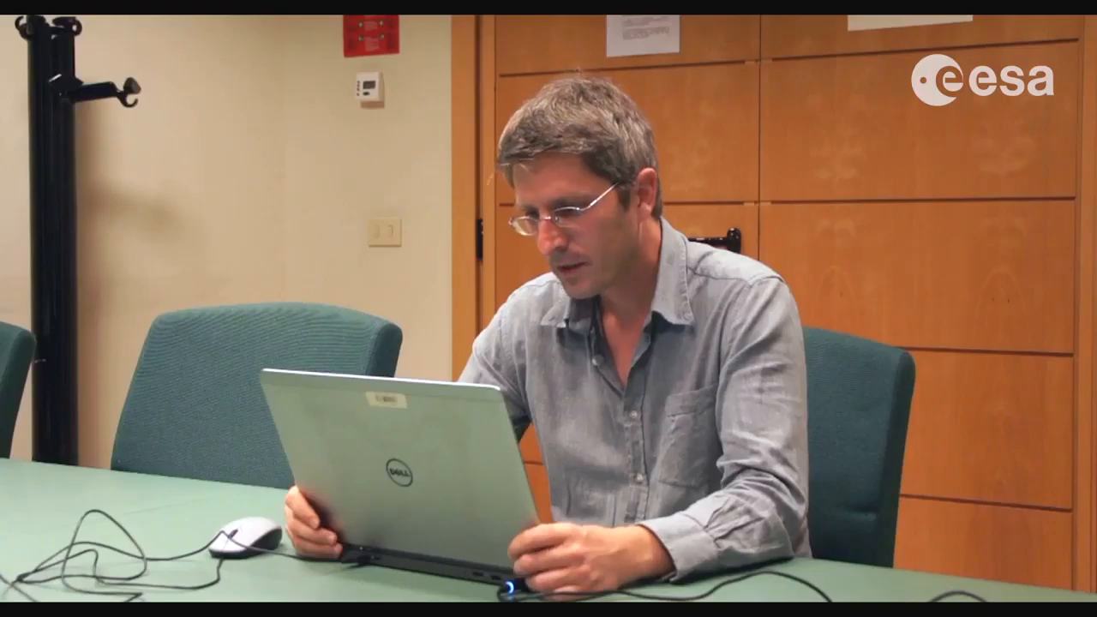